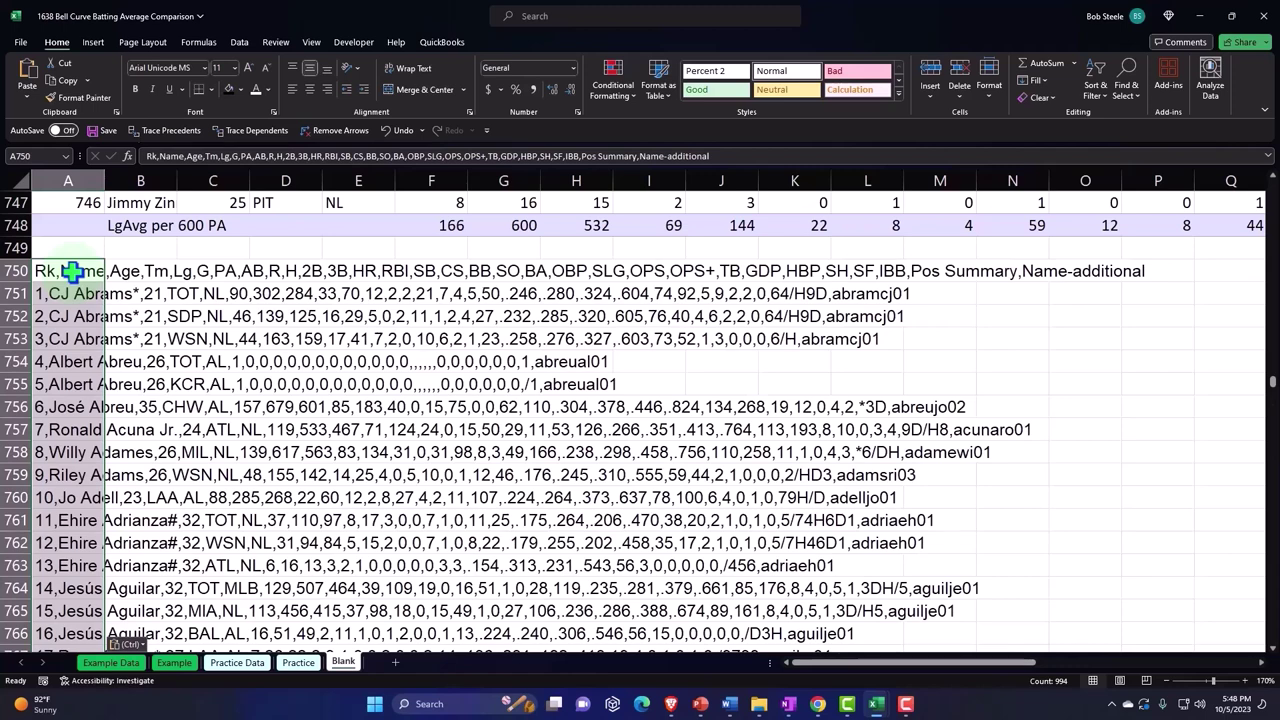
# Split the comma-delimited 2022 batting rows from row 750 into separate columns (Rk, Name, Age, Tm…) with Text to Columns.
pyautogui.click(239, 42)
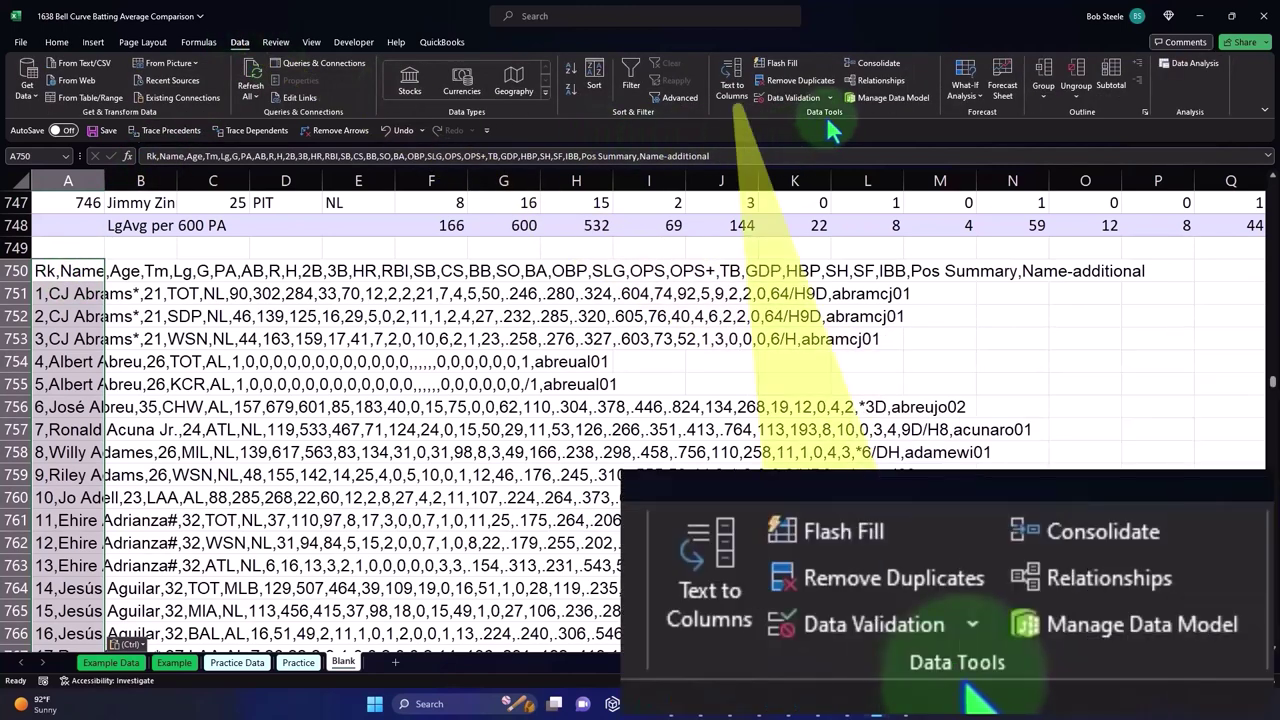
pyautogui.click(735, 92)
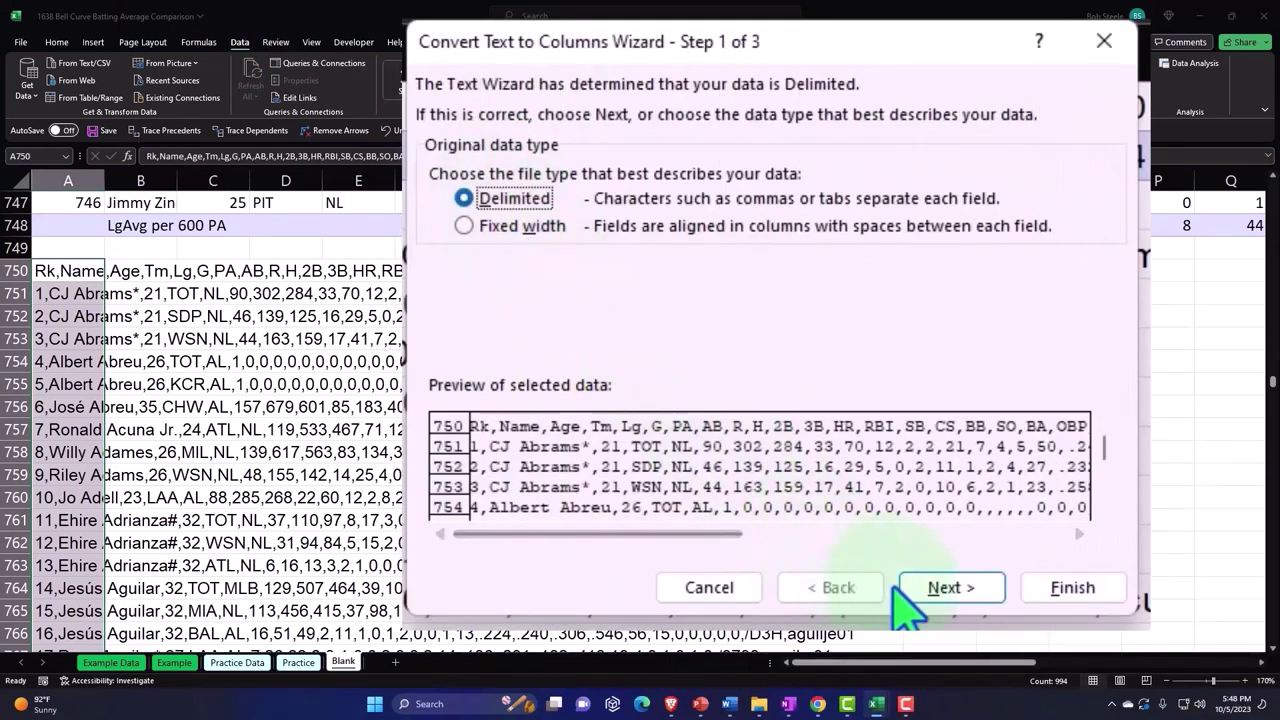
pyautogui.click(915, 592)
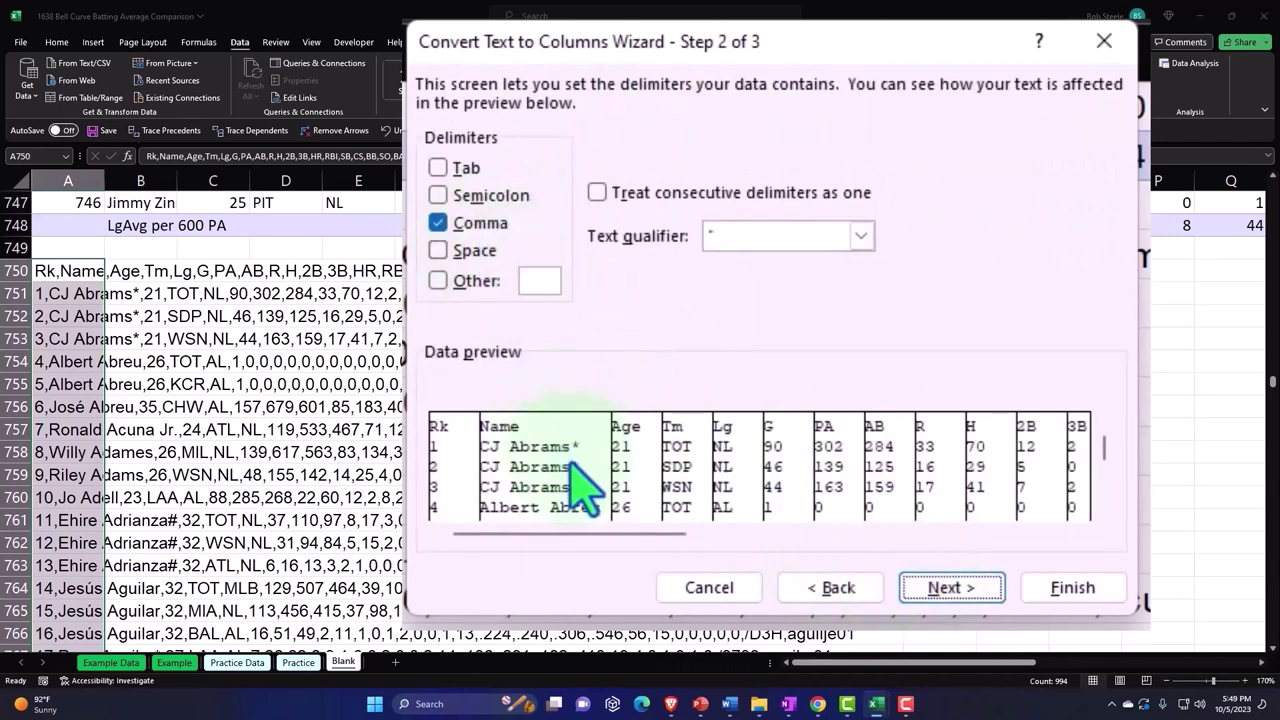
pyautogui.click(947, 590)
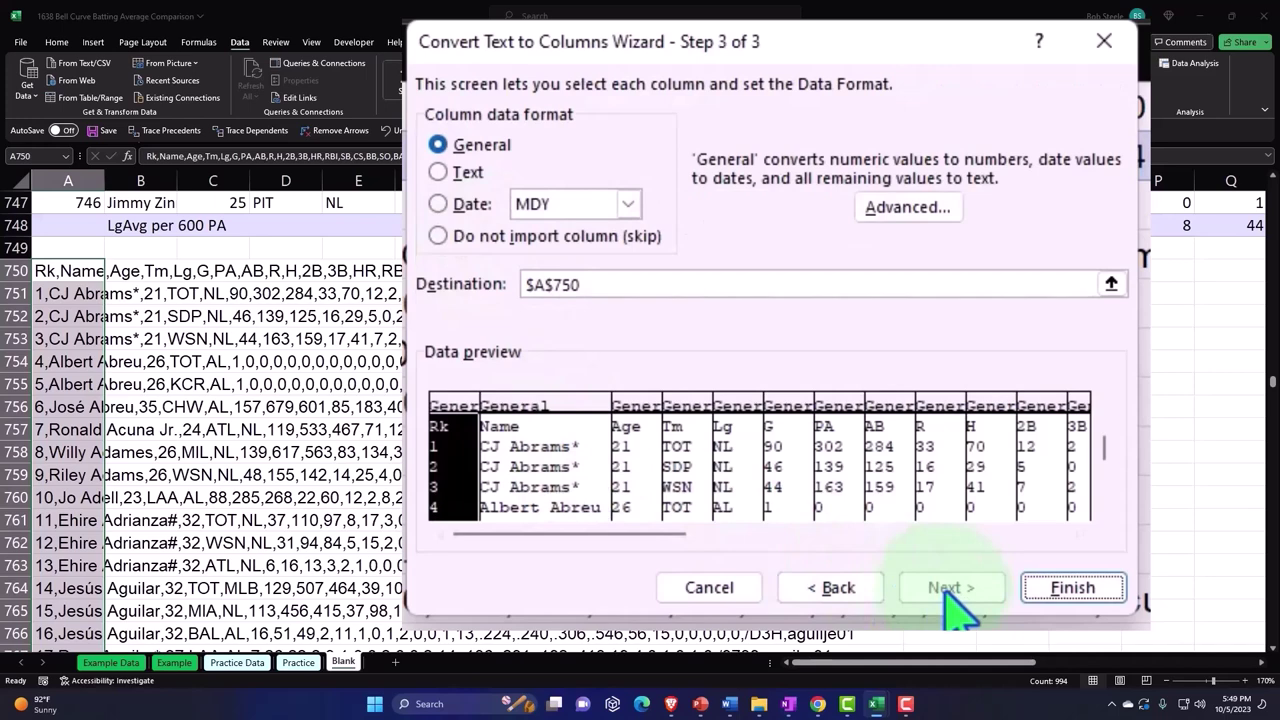
pyautogui.click(1066, 589)
pyautogui.click(572, 378)
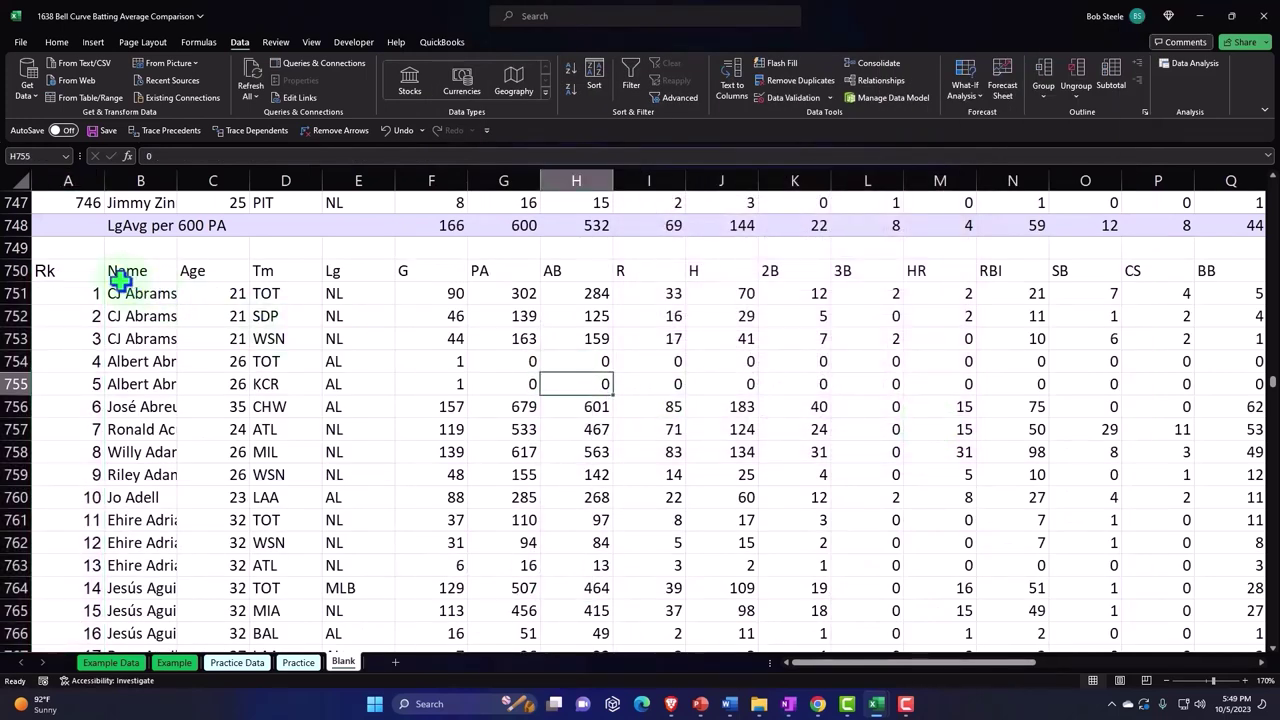
# Bold the 2022 header cells in row 750, from Rk through Name-additional.
pyautogui.moveTo(86, 273); pyautogui.dragTo(1137, 270)
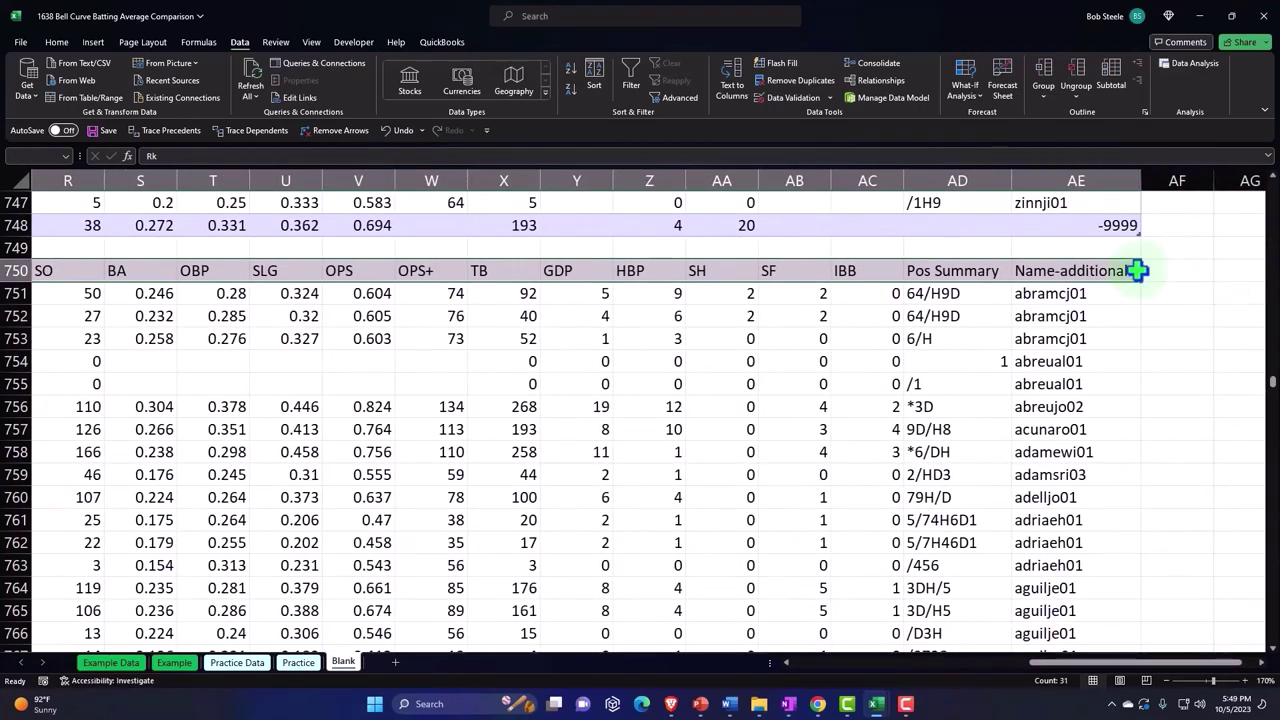
pyautogui.click(57, 42)
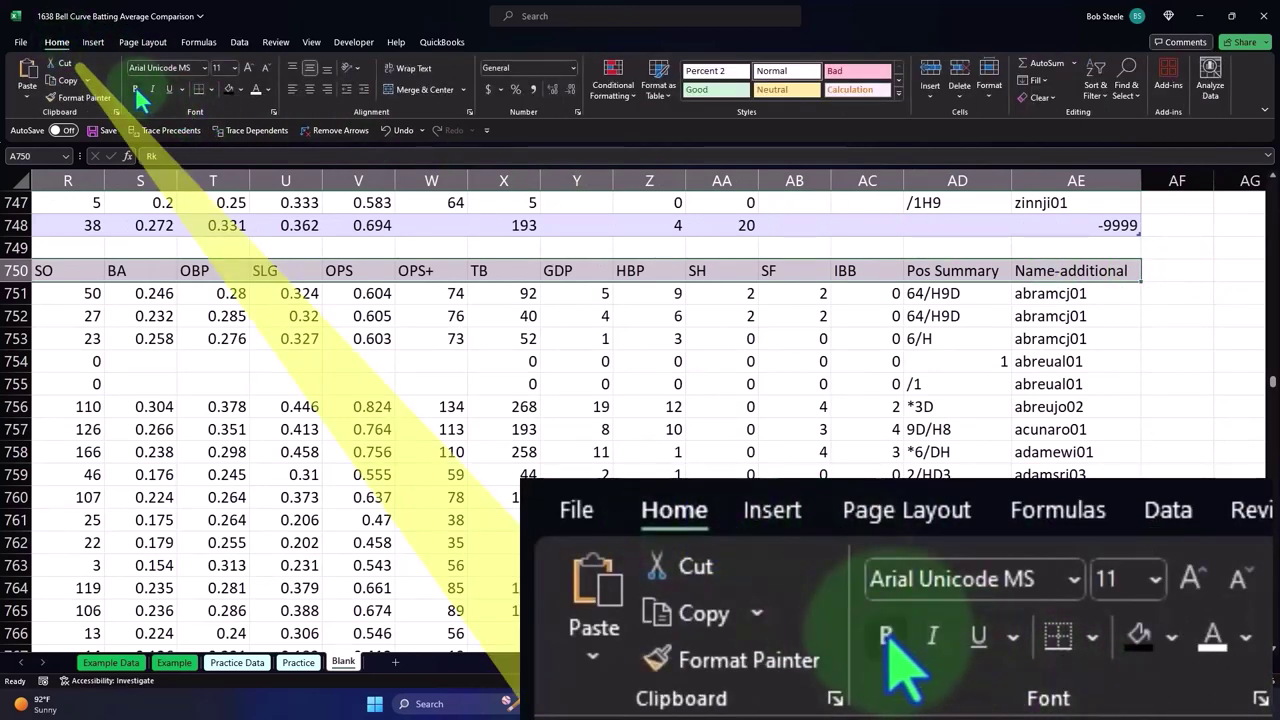
pyautogui.click(140, 90)
pyautogui.click(165, 340)
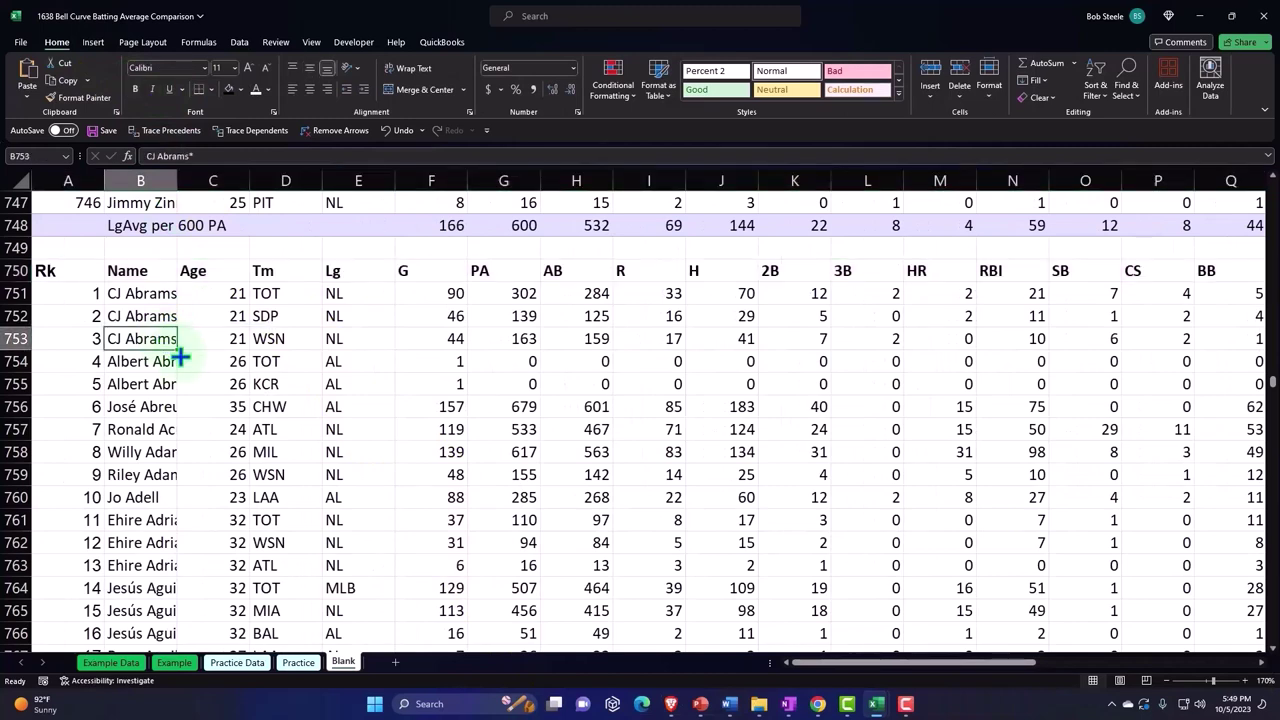
pyautogui.click(88, 46)
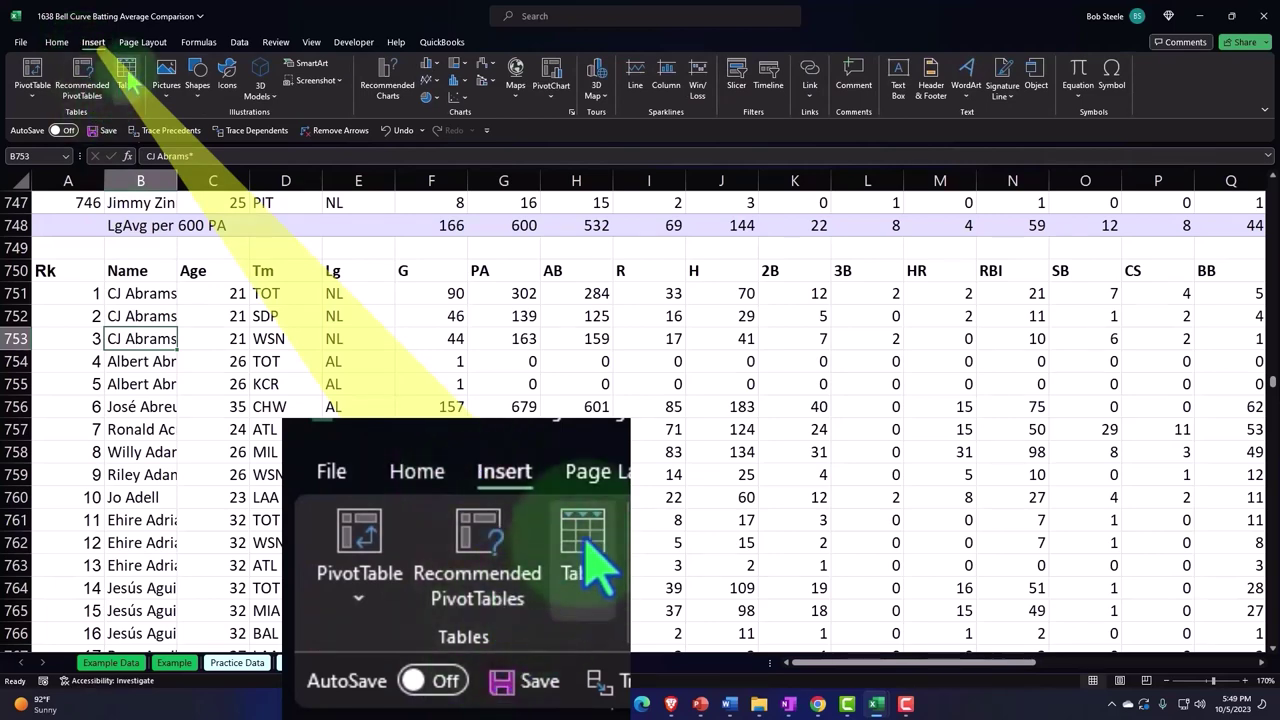
# Convert range A750:AE1743 into an Excel table with headers (Table8).
pyautogui.click(127, 80)
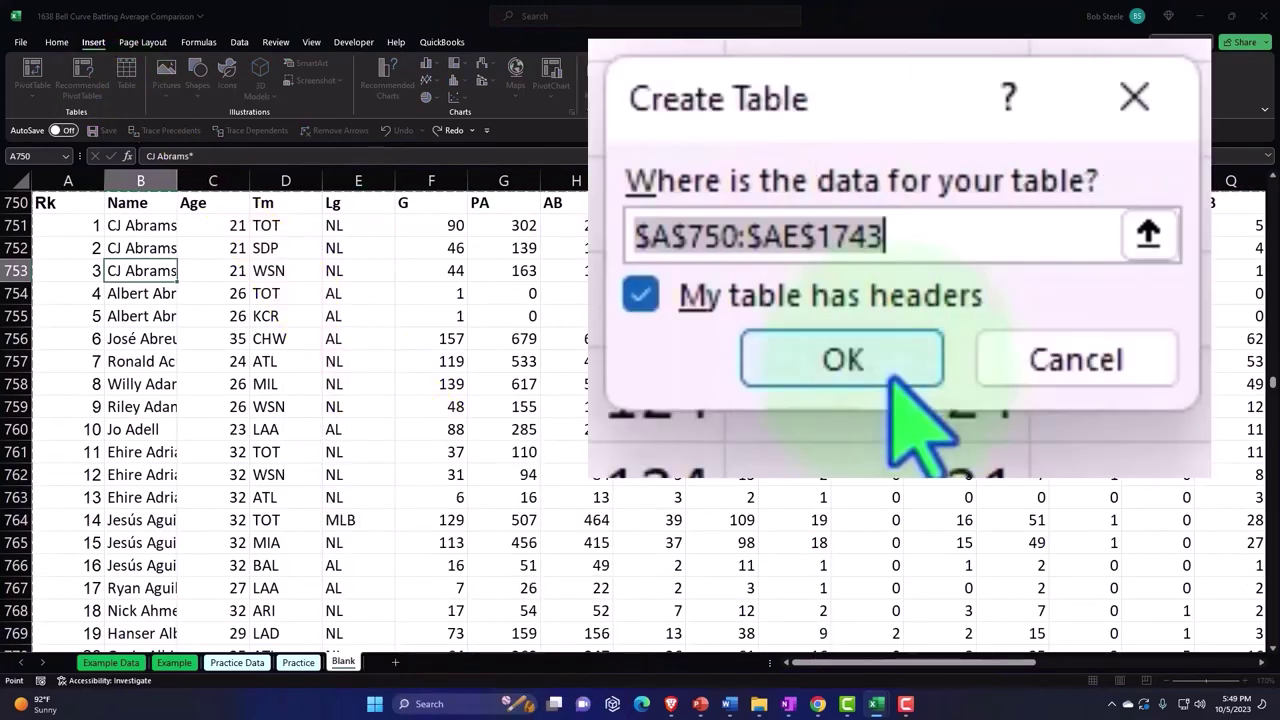
pyautogui.click(797, 356)
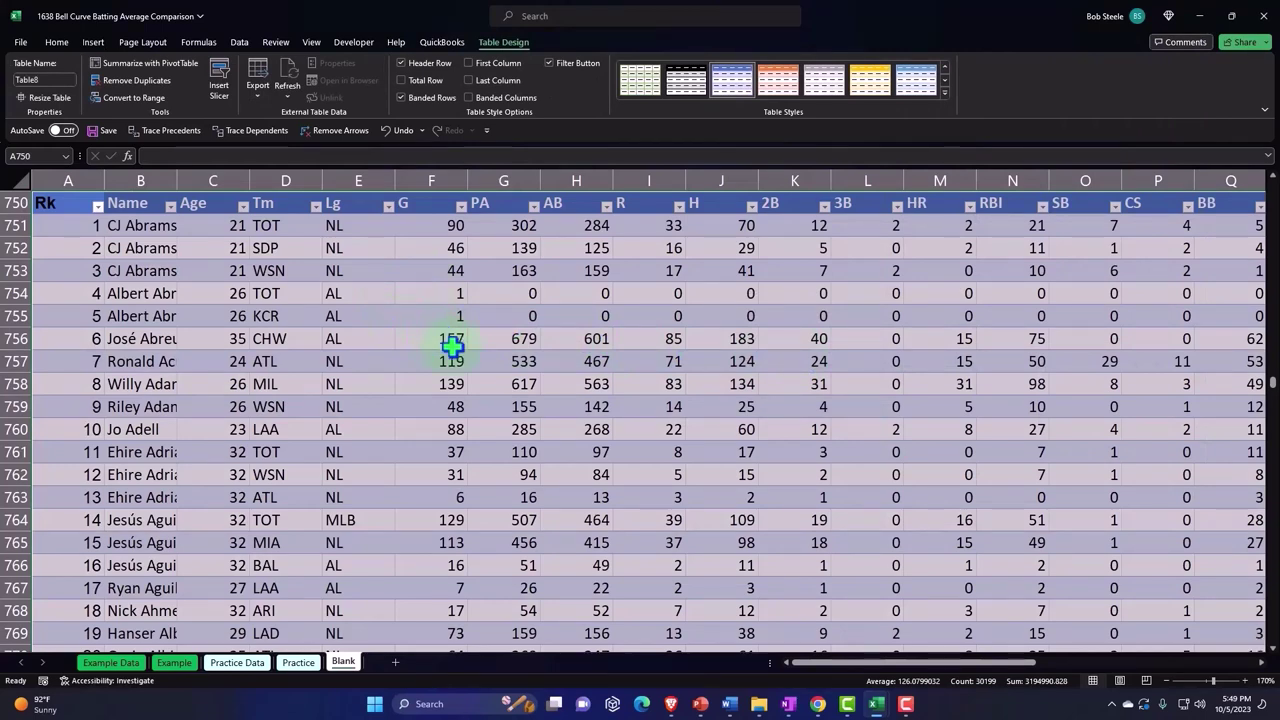
pyautogui.scroll(2, 452, 345)
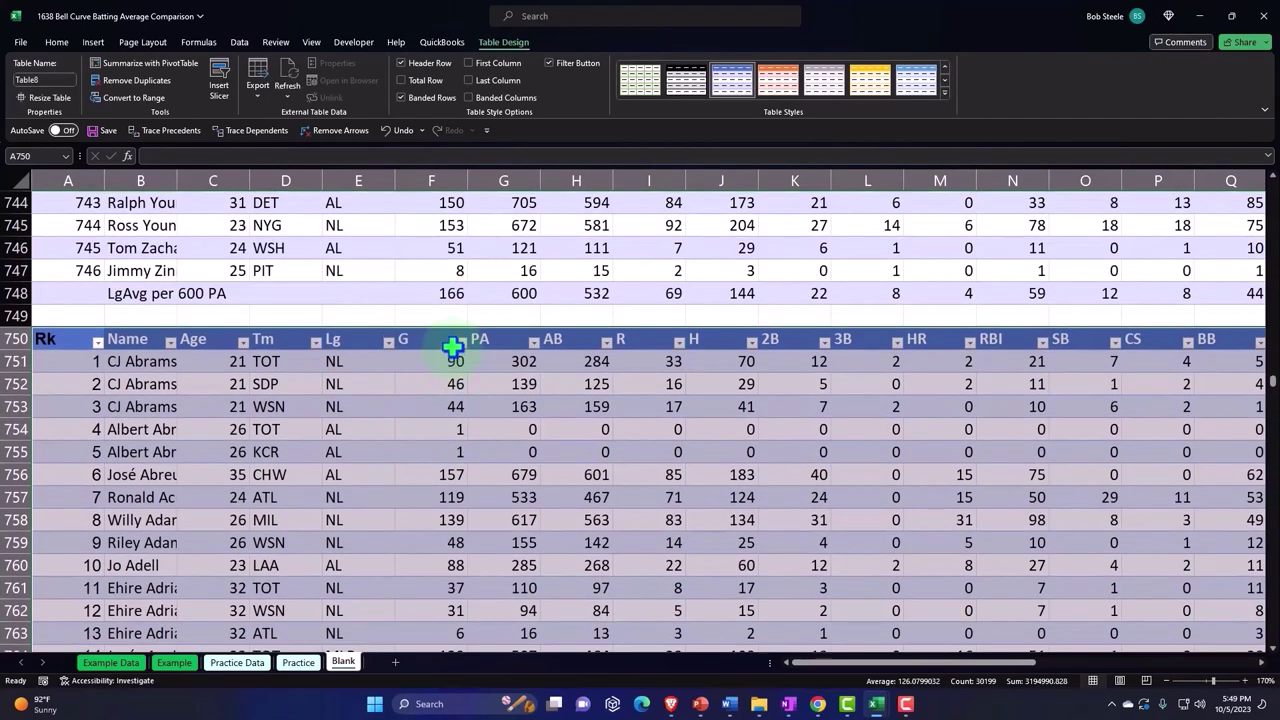
# Insert a blank row above the 2022 table and label cell A750 '2022'.
pyautogui.click(14, 339)
pyautogui.rightClick(16, 340)
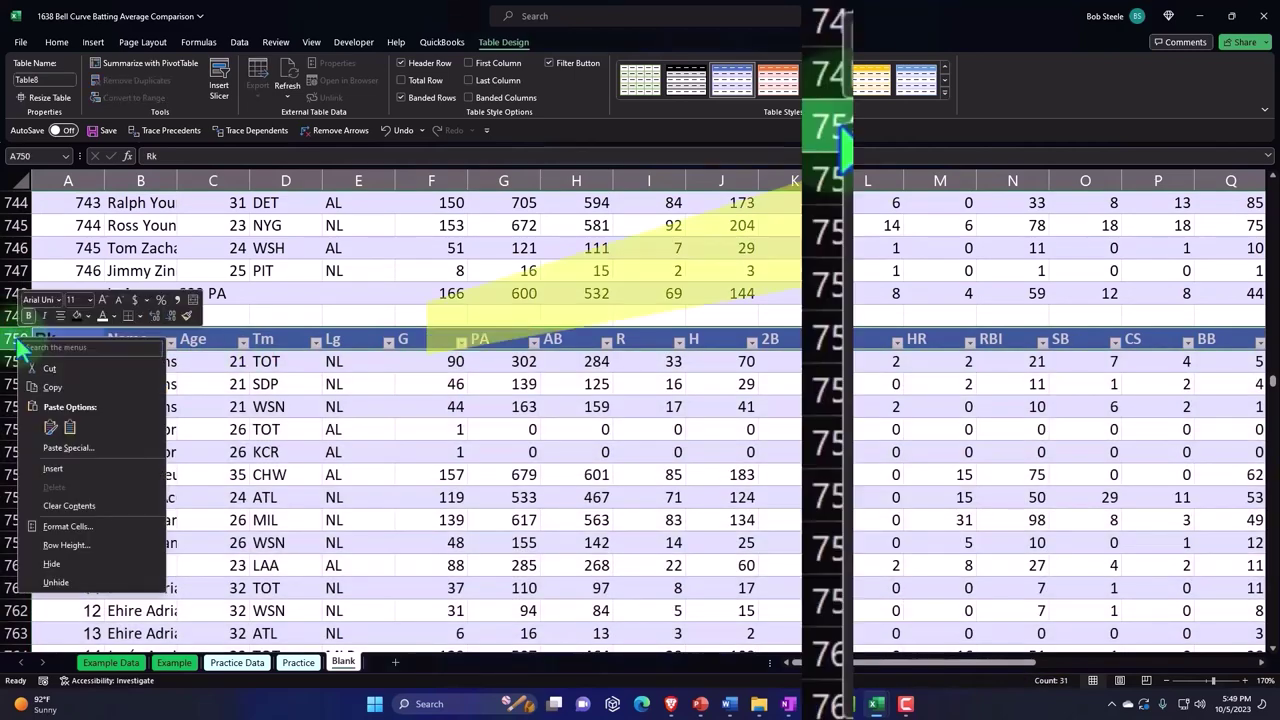
pyautogui.click(53, 468)
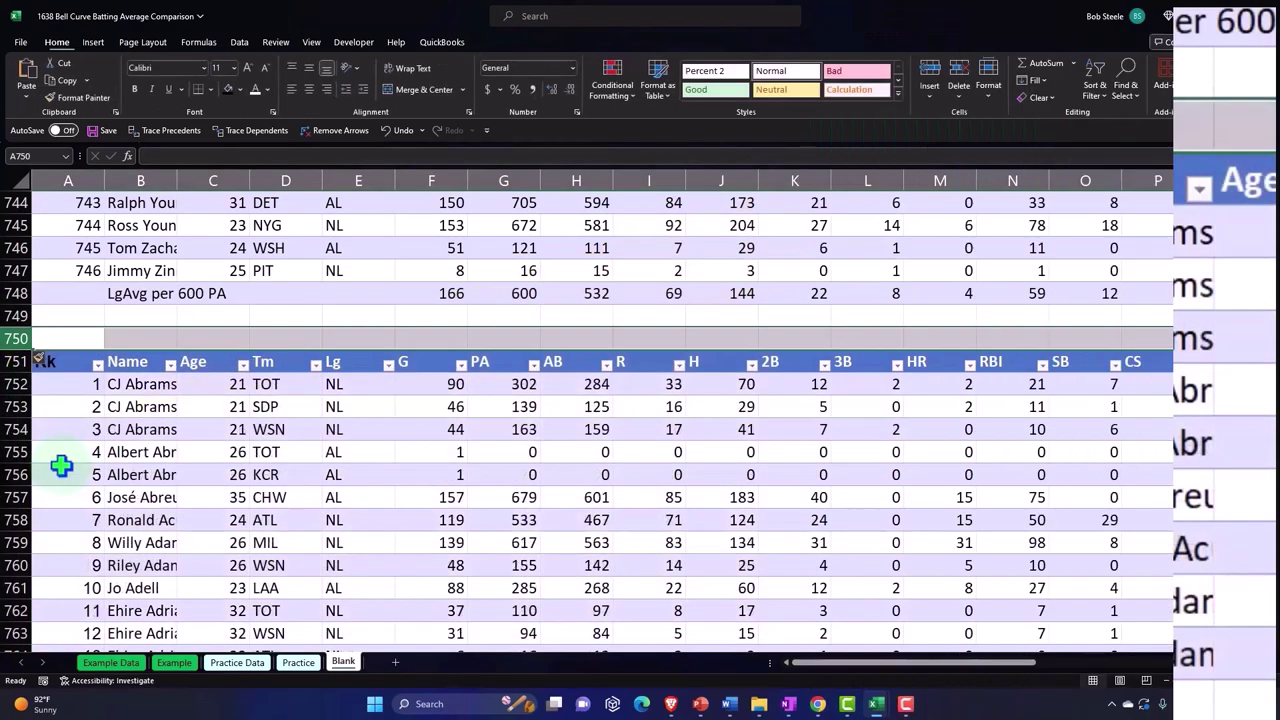
pyautogui.click(73, 331)
pyautogui.write('2')
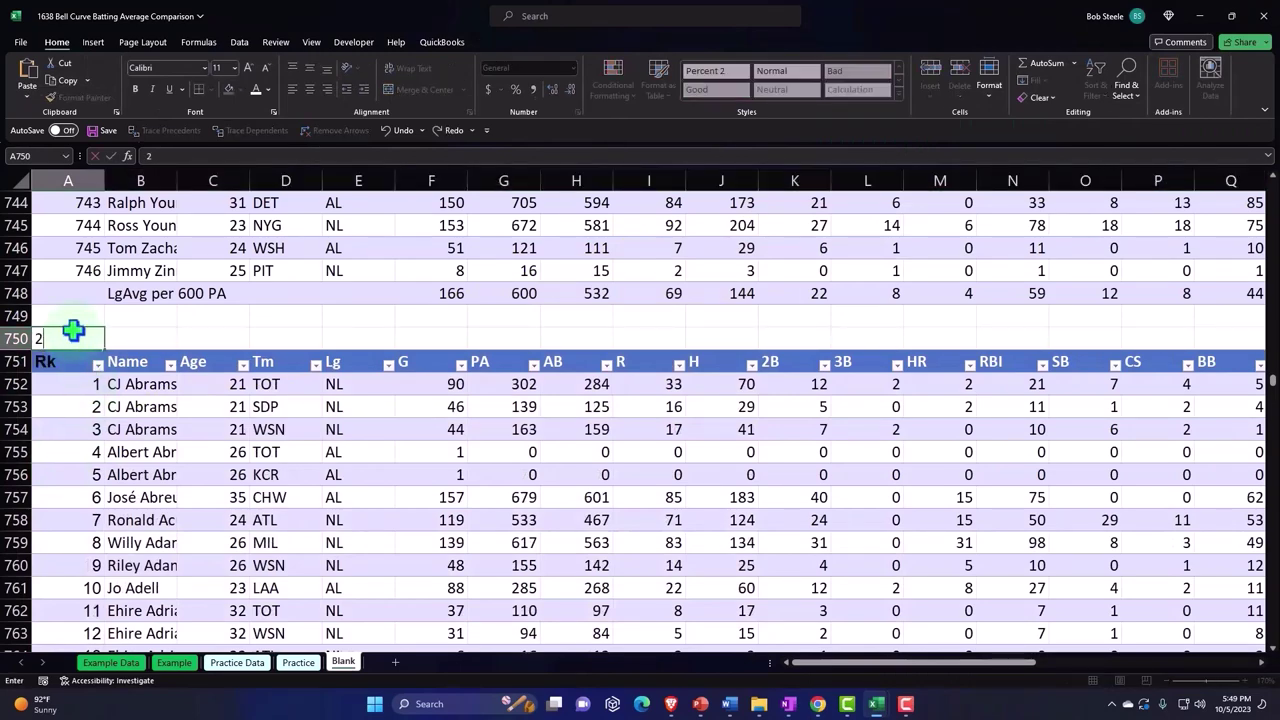
pyautogui.write('022')
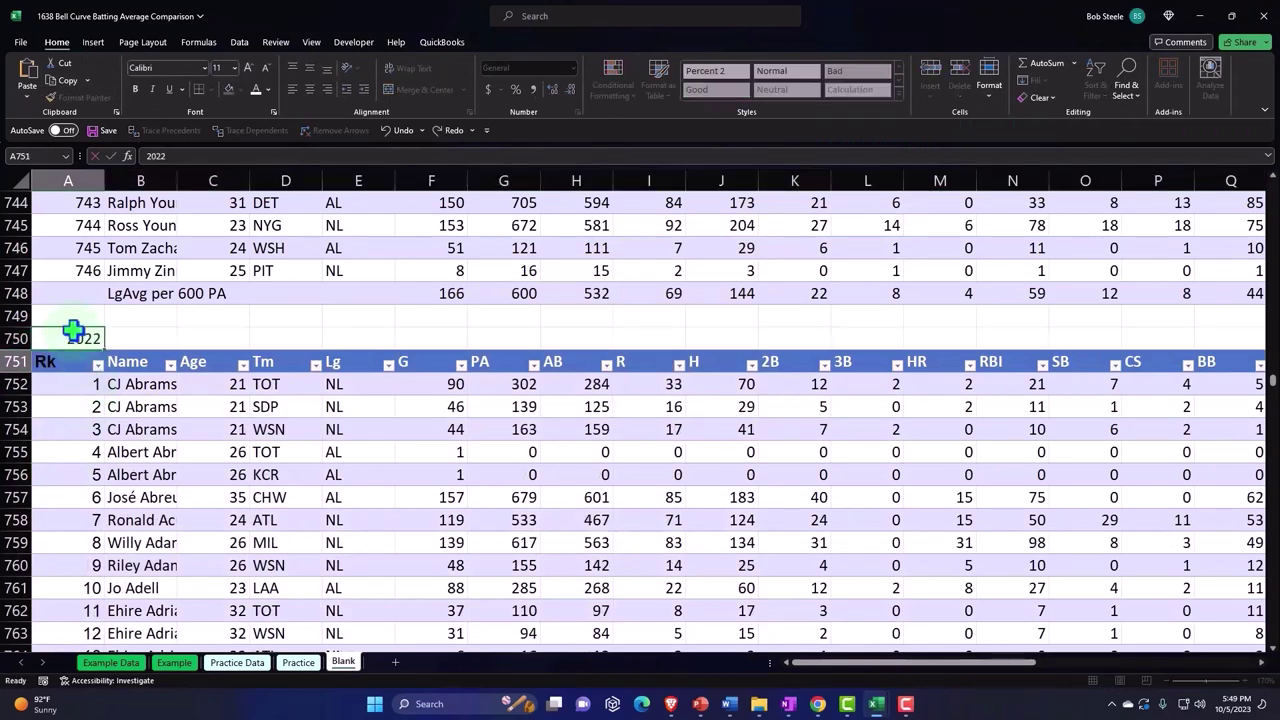
pyautogui.press('Return')
# Insert a blank row above the 1920 table at the top and label cell A1 '1920'.
pyautogui.scroll(20, 73, 331)
pyautogui.scroll(20, 73, 331)
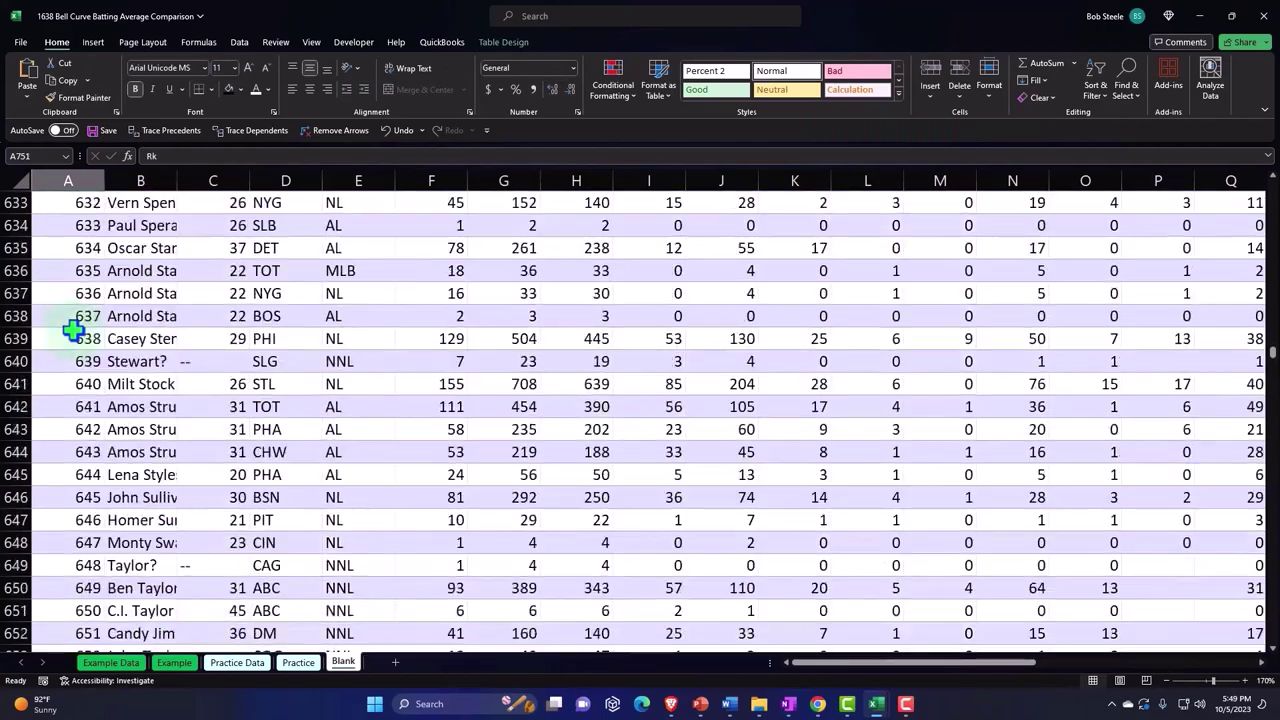
pyautogui.scroll(3, 73, 331)
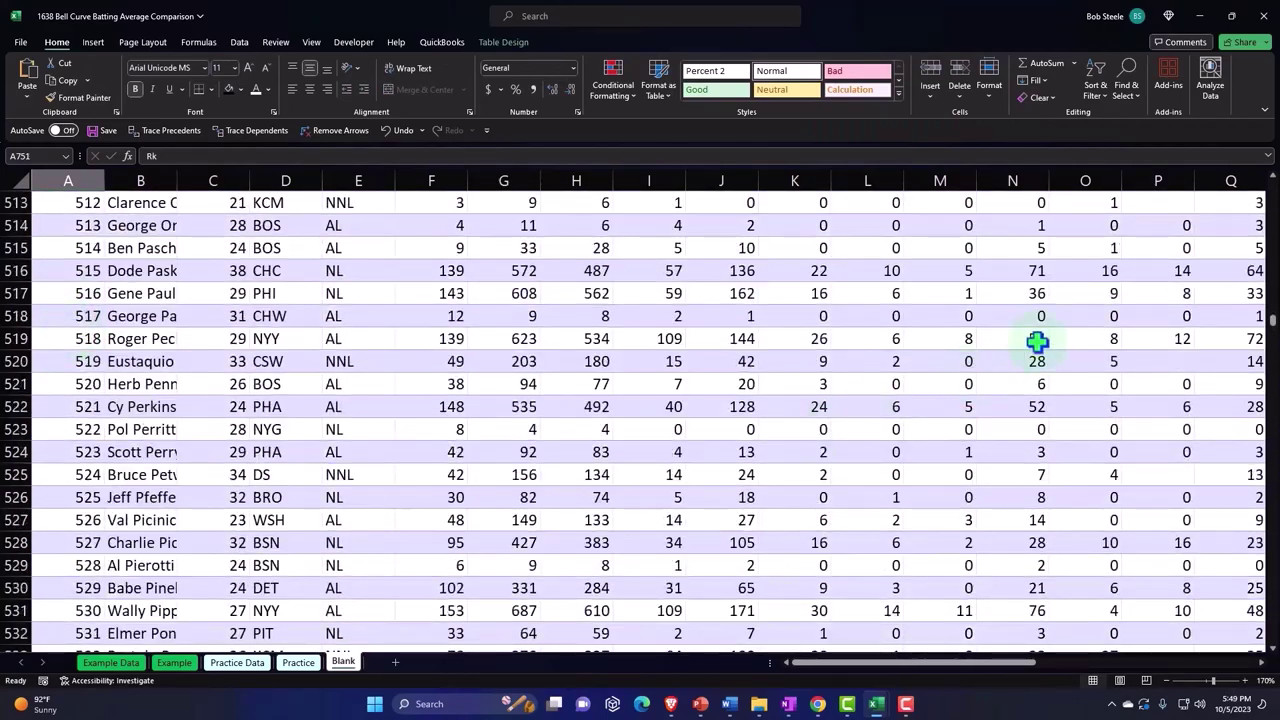
pyautogui.moveTo(1272, 326); pyautogui.dragTo(1263, 172)
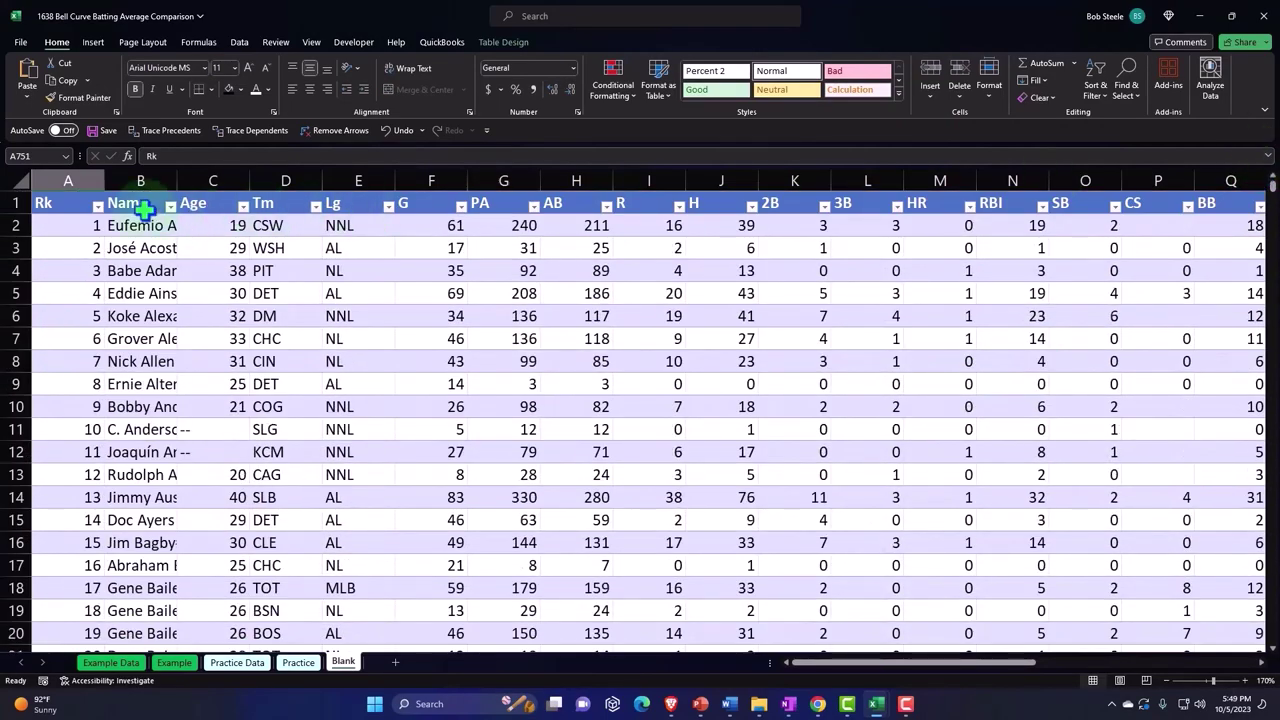
pyautogui.click(16, 203)
pyautogui.rightClick(18, 205)
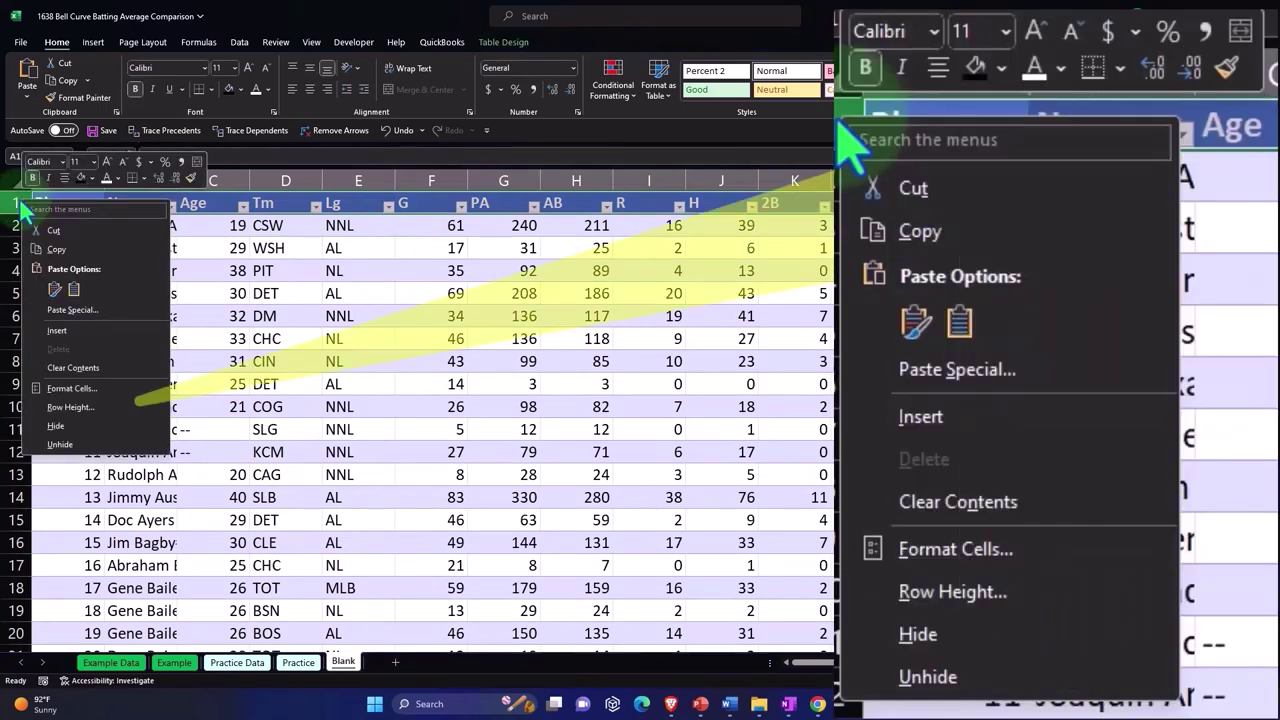
pyautogui.click(57, 330)
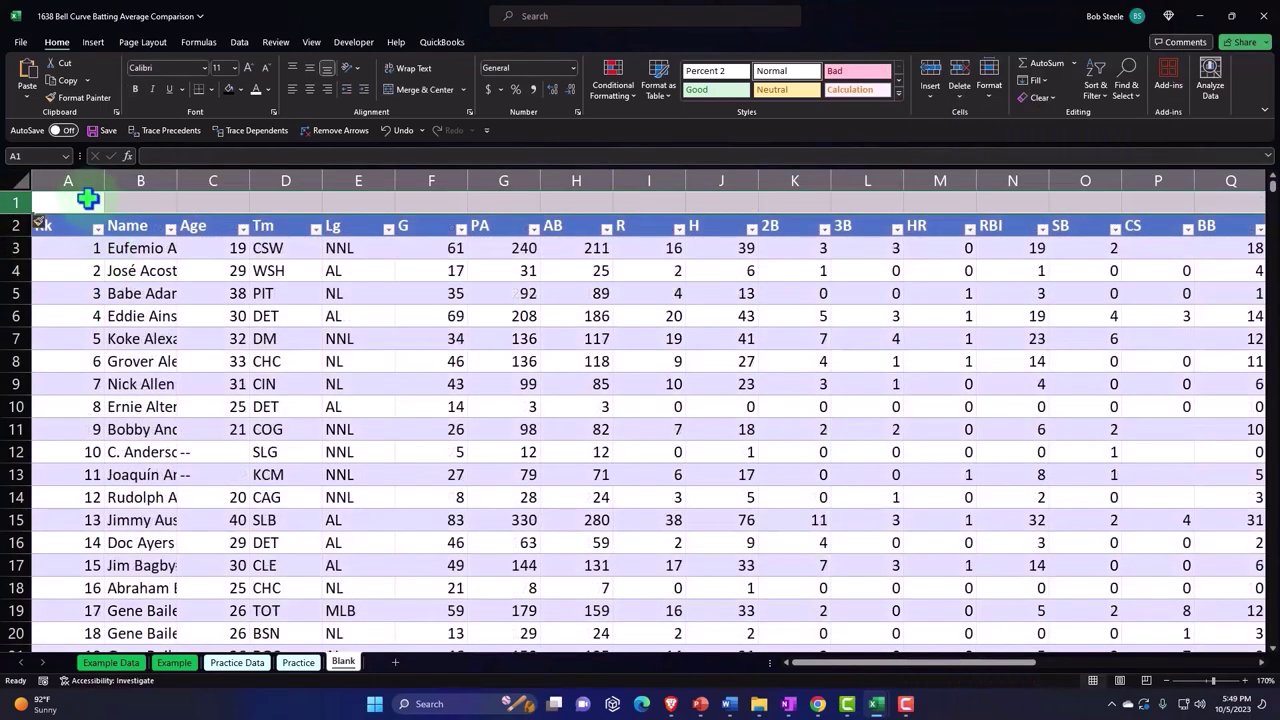
pyautogui.click(85, 197)
pyautogui.write('1920')
pyautogui.press('Return')
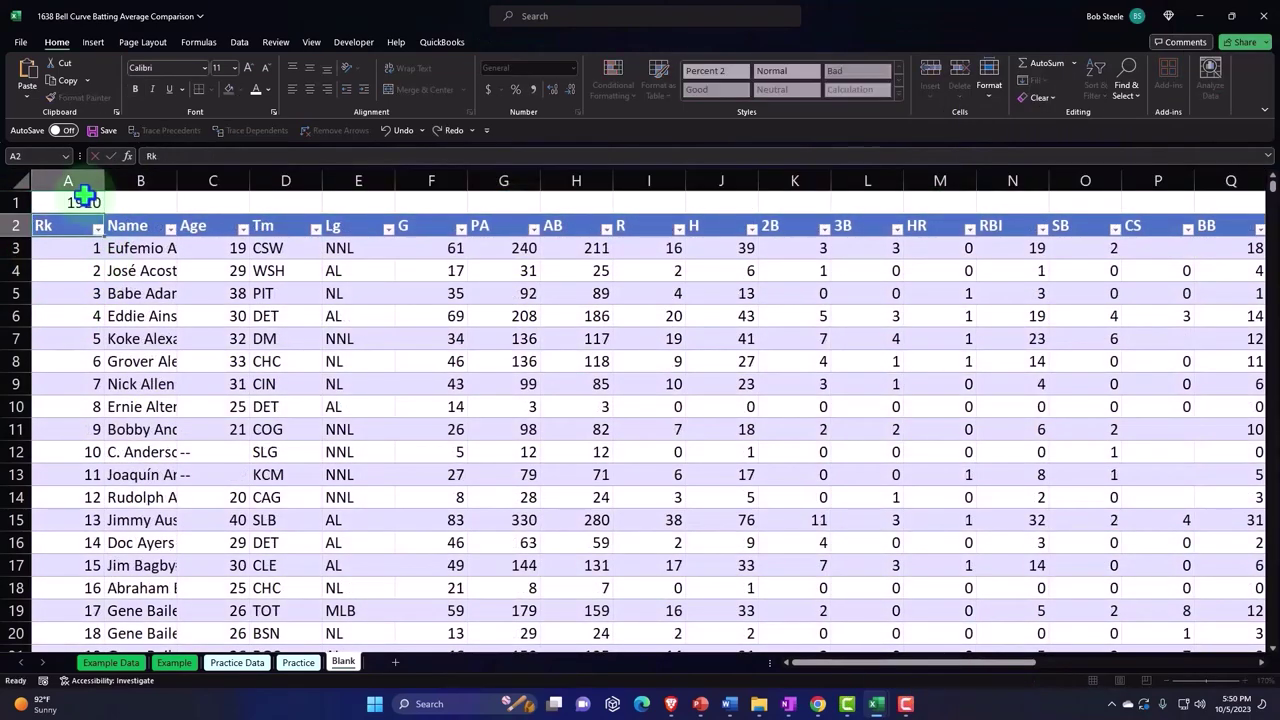
pyautogui.click(818, 703)
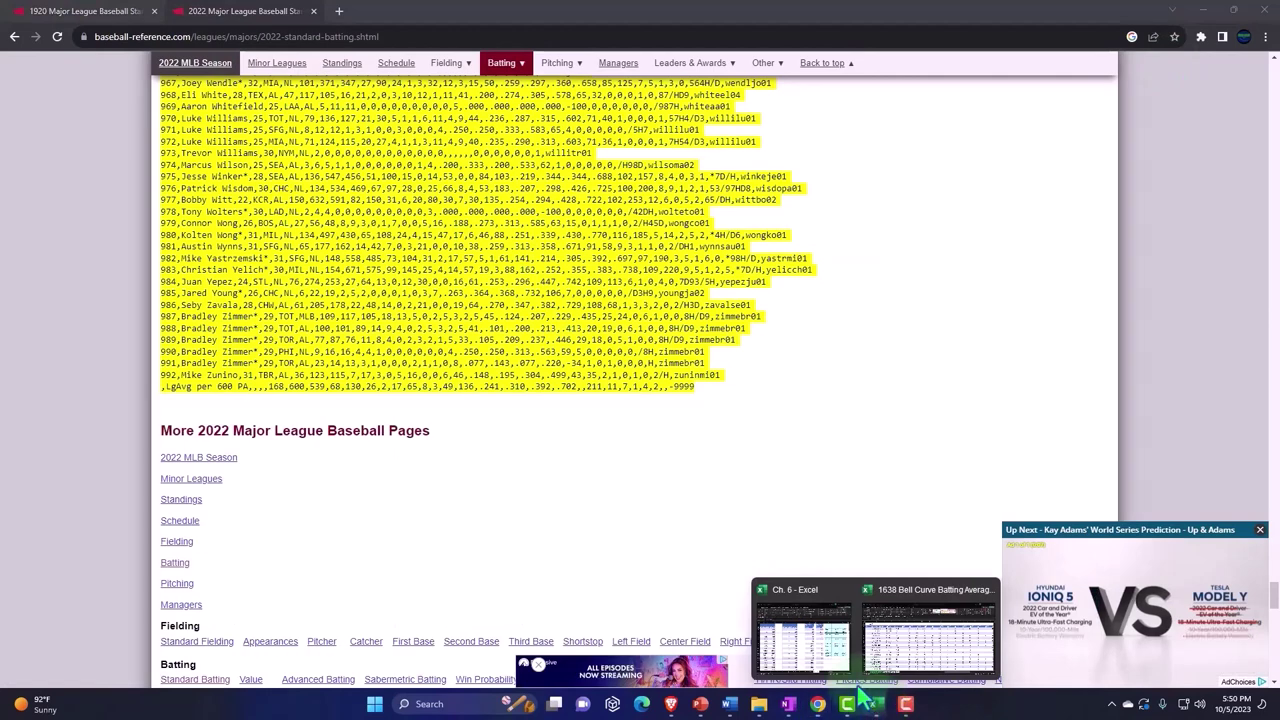
pyautogui.click(900, 640)
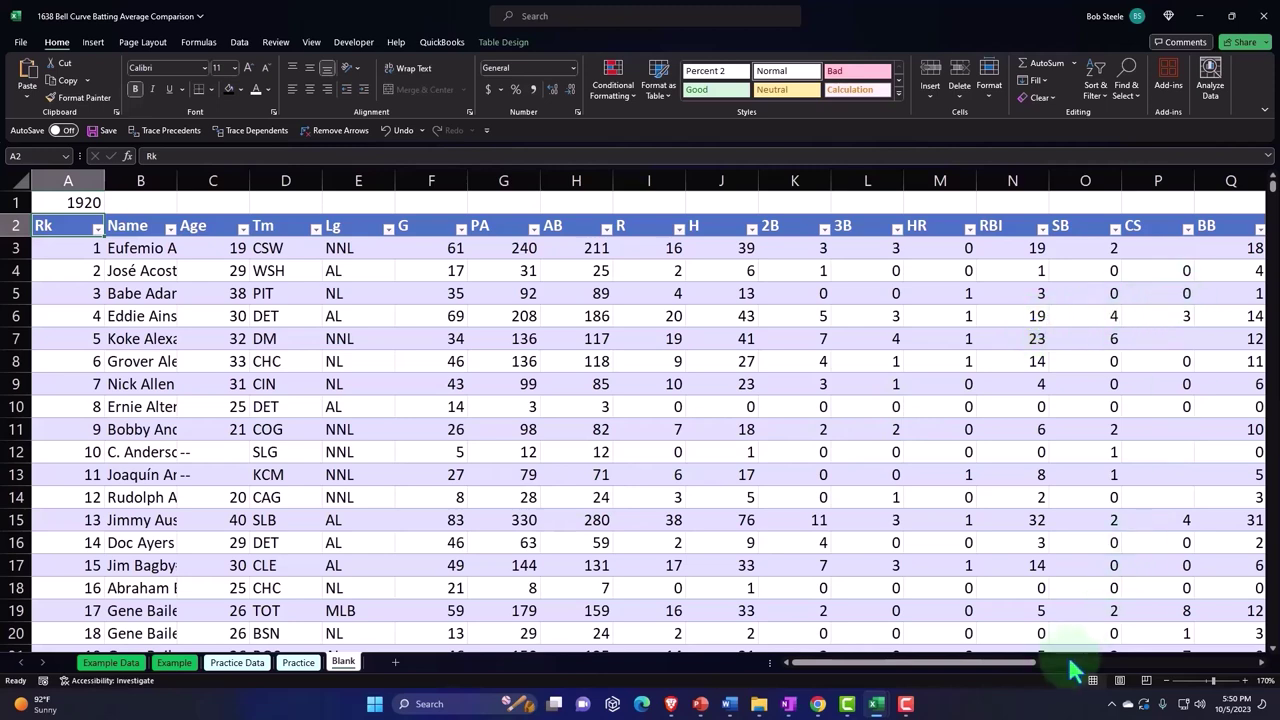
# Hide columns C through R (Age to SO) so Name sits beside BA.
pyautogui.moveTo(1038, 664); pyautogui.dragTo(1088, 668)
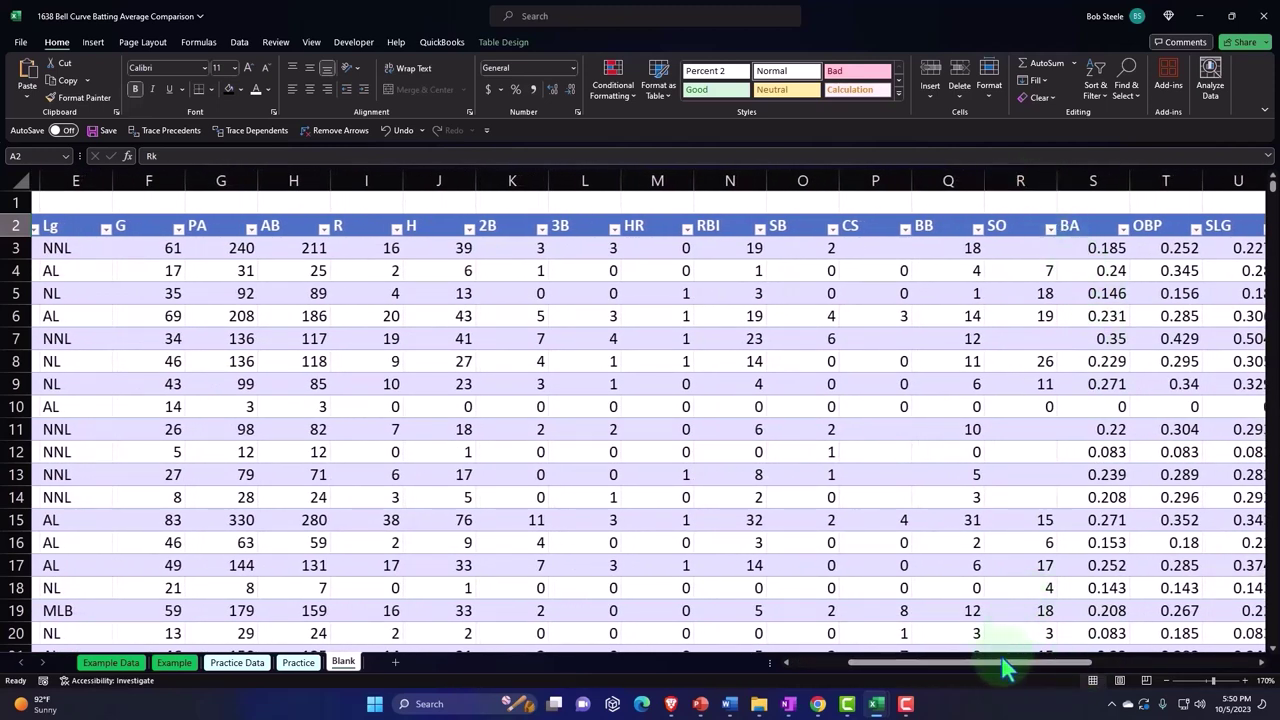
pyautogui.moveTo(1006, 664); pyautogui.dragTo(893, 694)
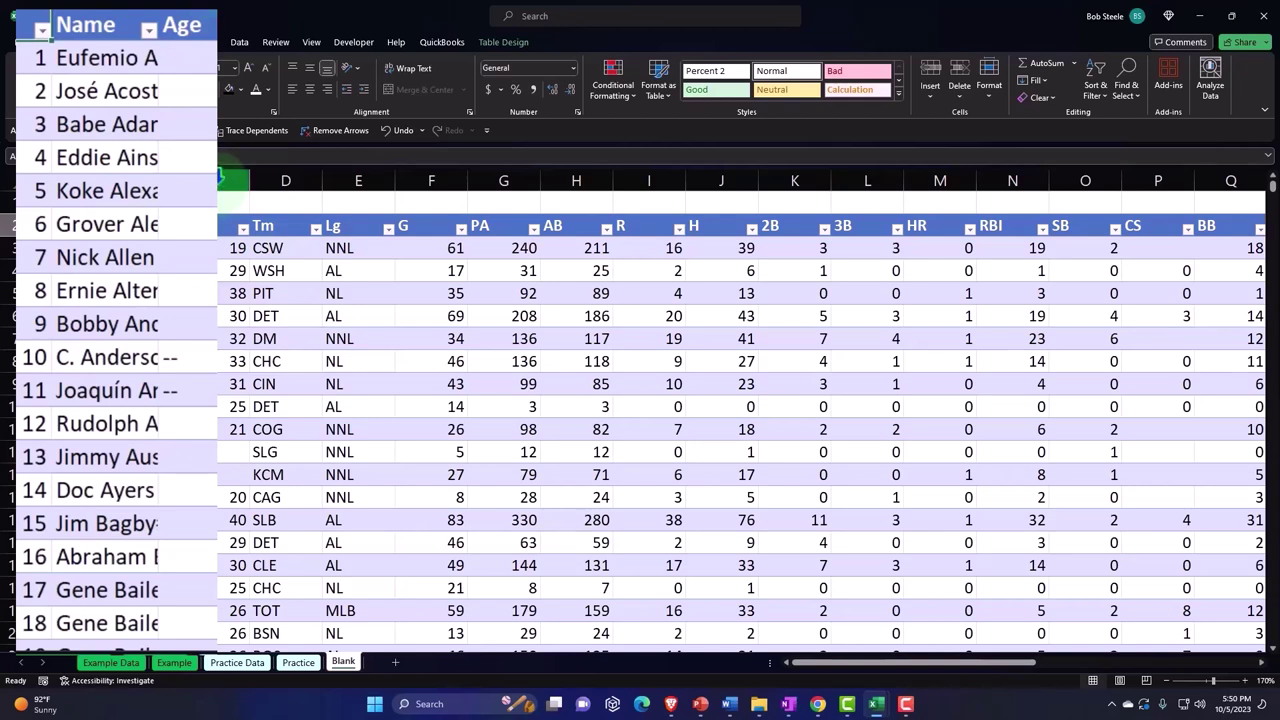
pyautogui.click(216, 178)
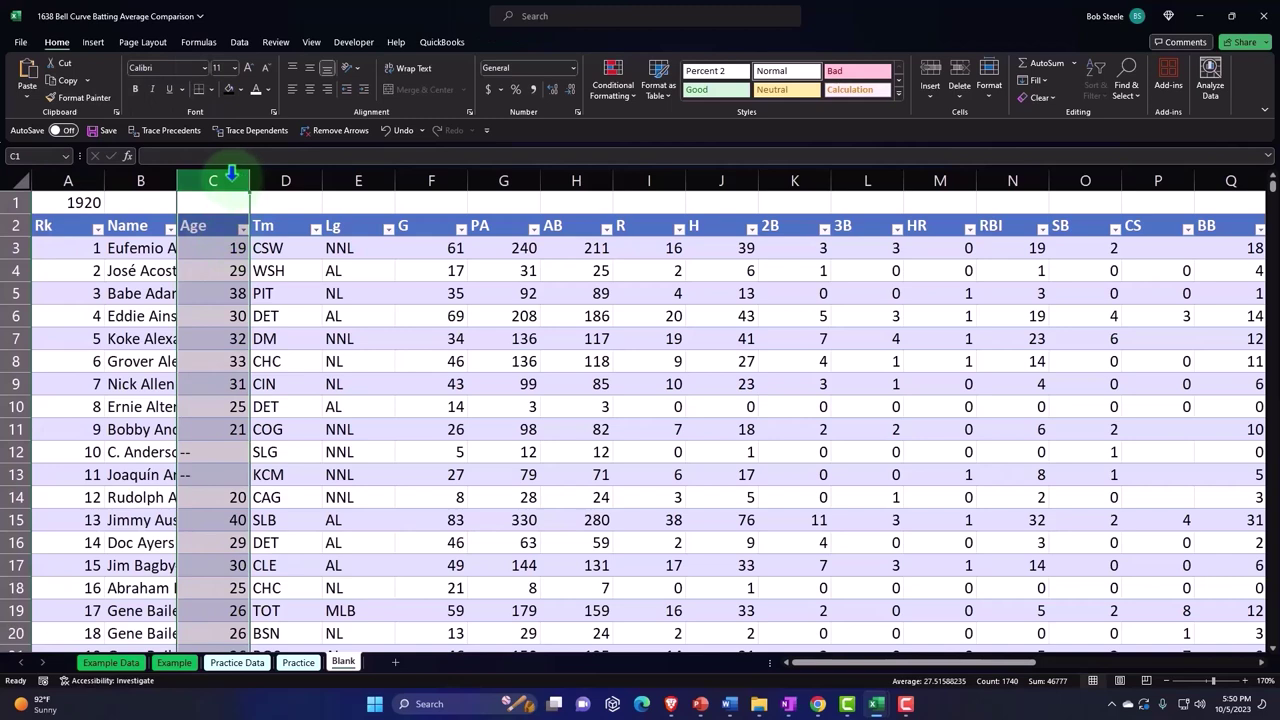
pyautogui.moveTo(231, 175); pyautogui.dragTo(643, 211)
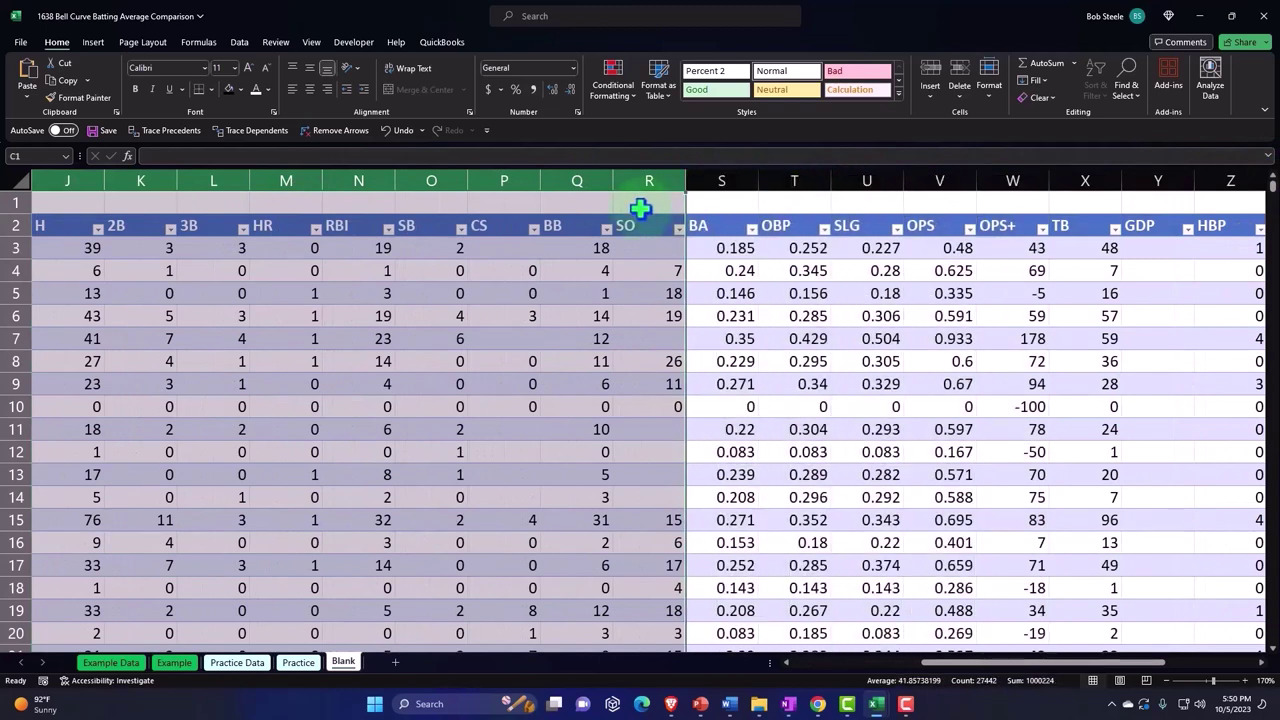
pyautogui.rightClick(479, 335)
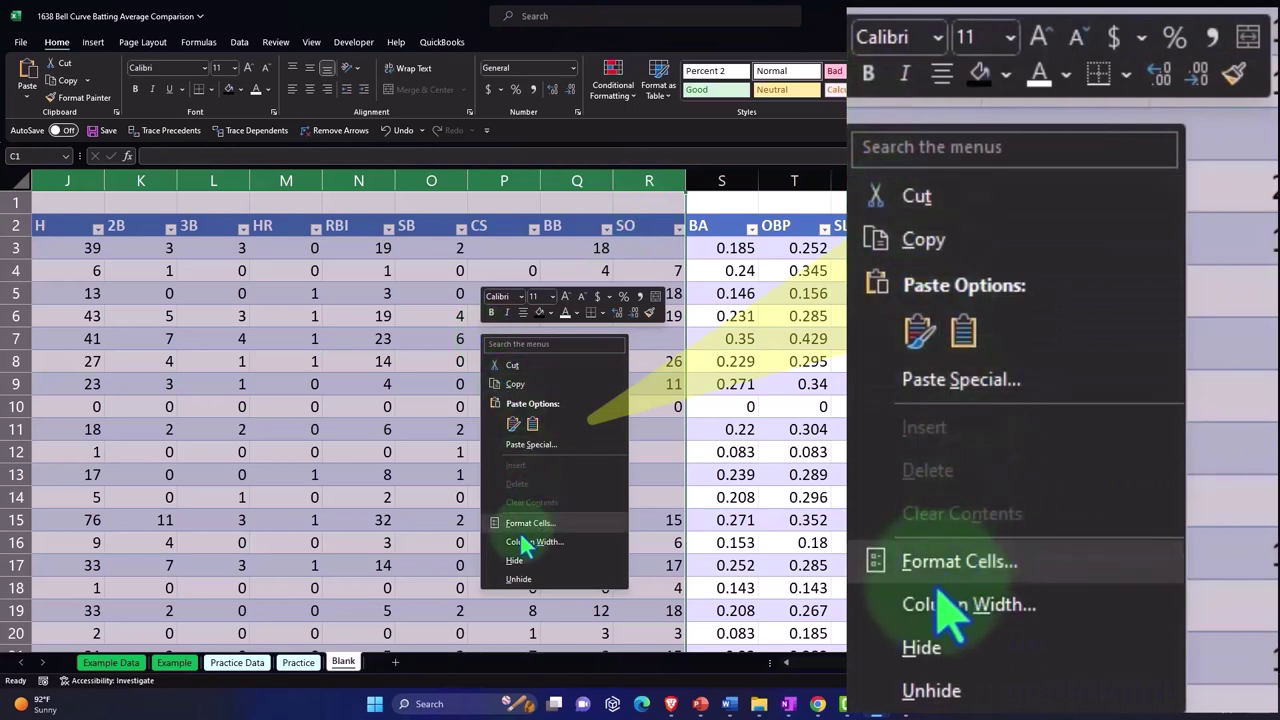
pyautogui.click(514, 560)
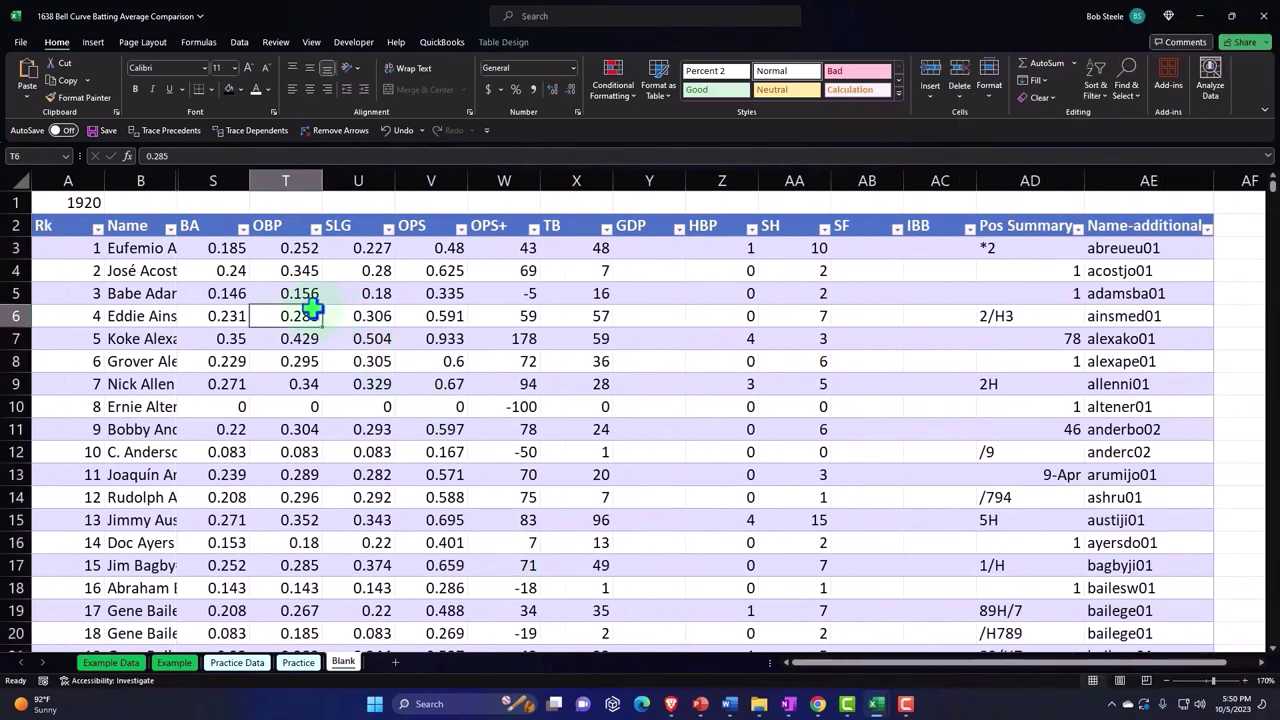
pyautogui.click(230, 315)
pyautogui.press('Home')
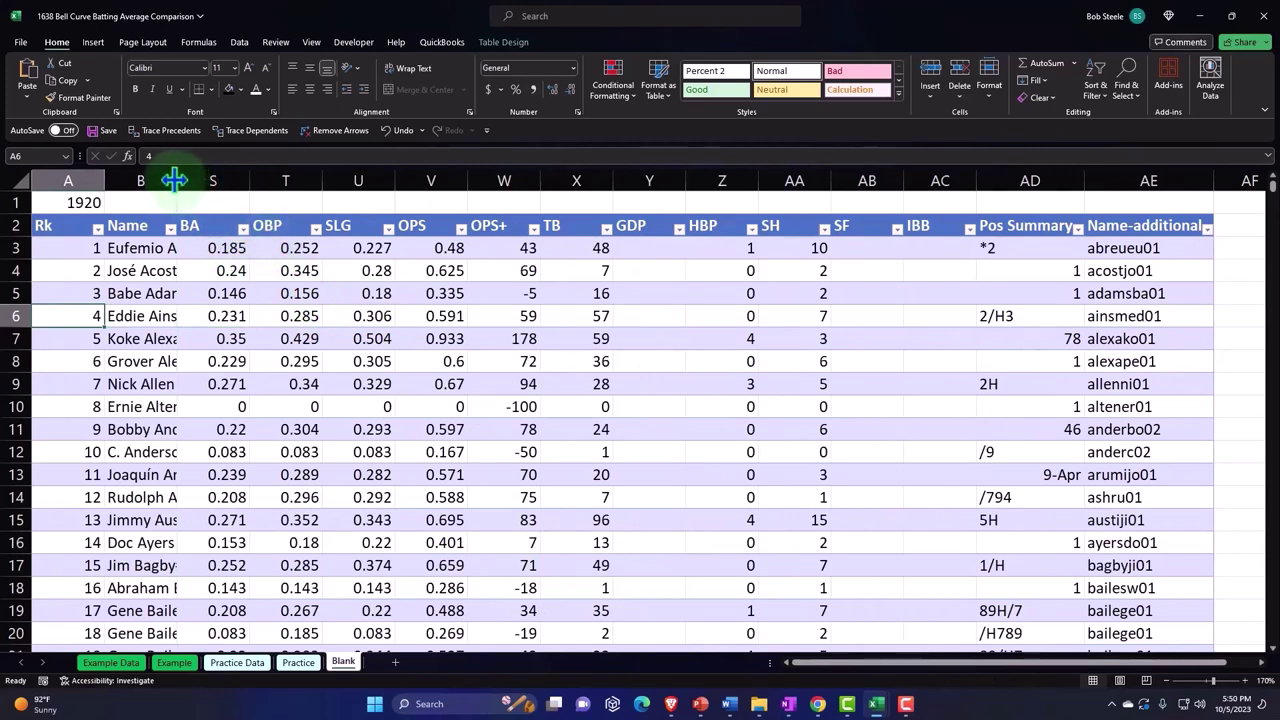
# Widen the Name column for full names and sort the 1920 table by BA smallest to largest.
pyautogui.moveTo(173, 180); pyautogui.dragTo(223, 182)
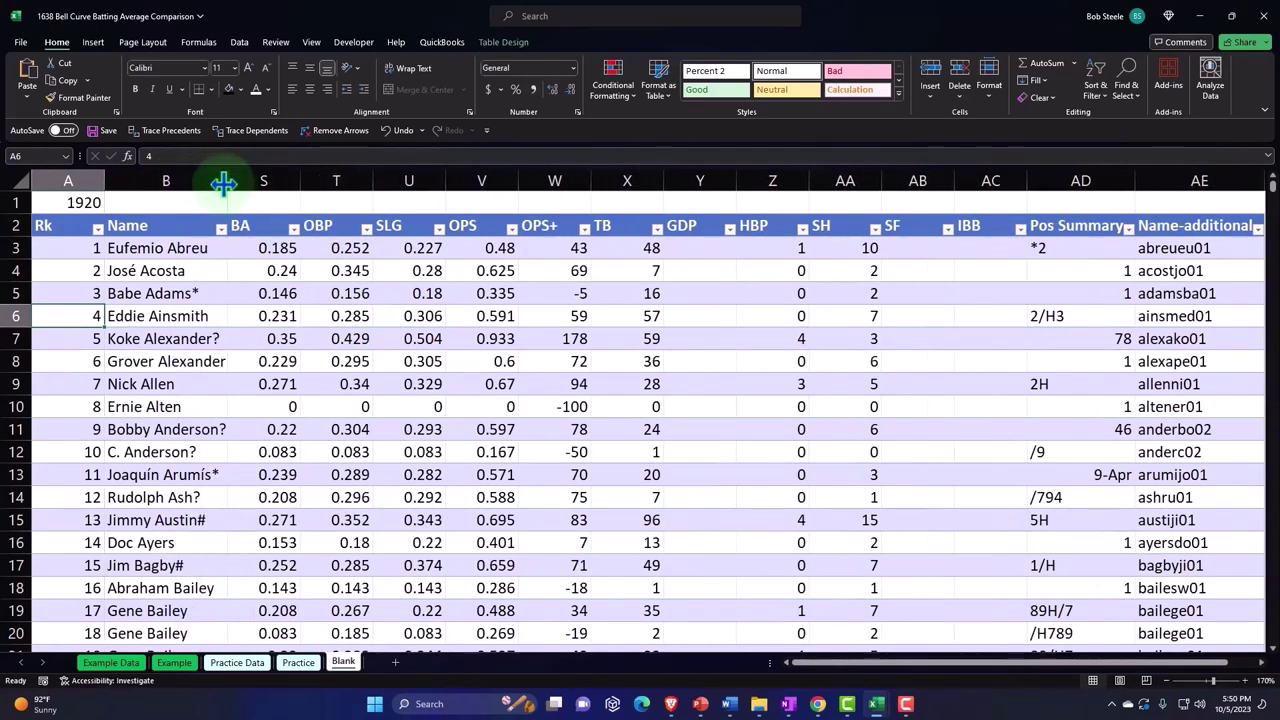
pyautogui.click(294, 230)
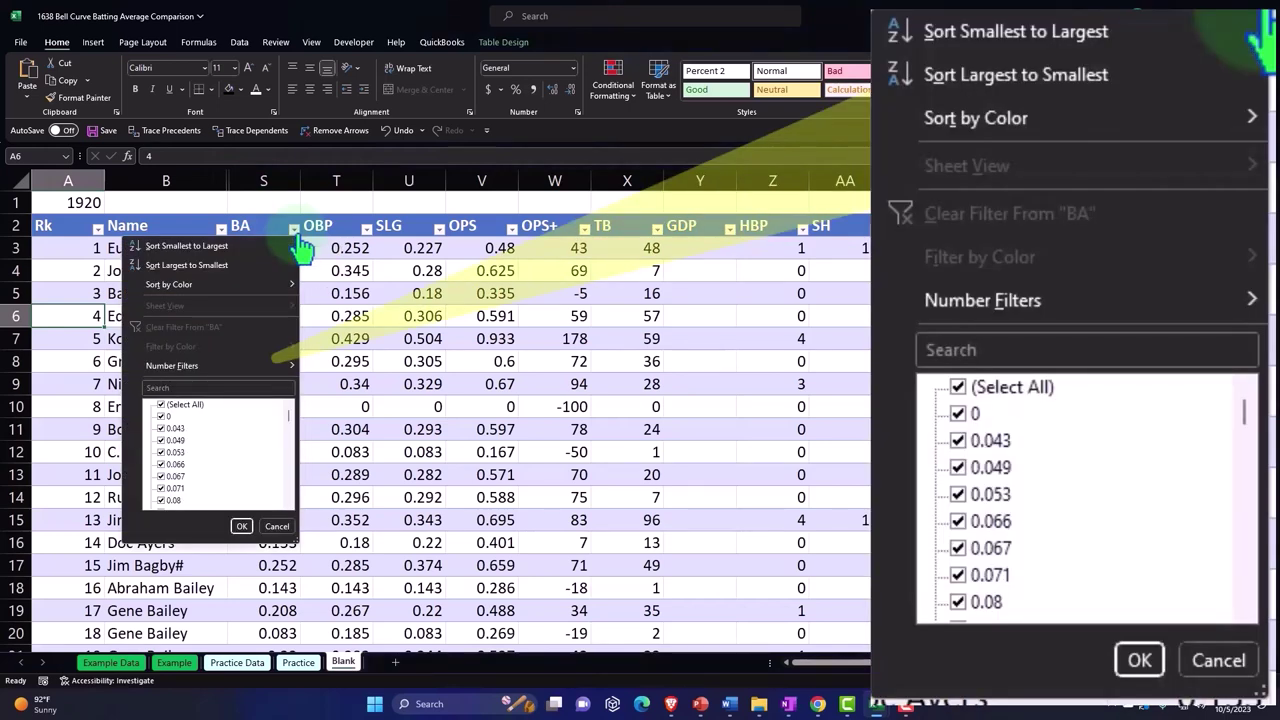
pyautogui.click(263, 249)
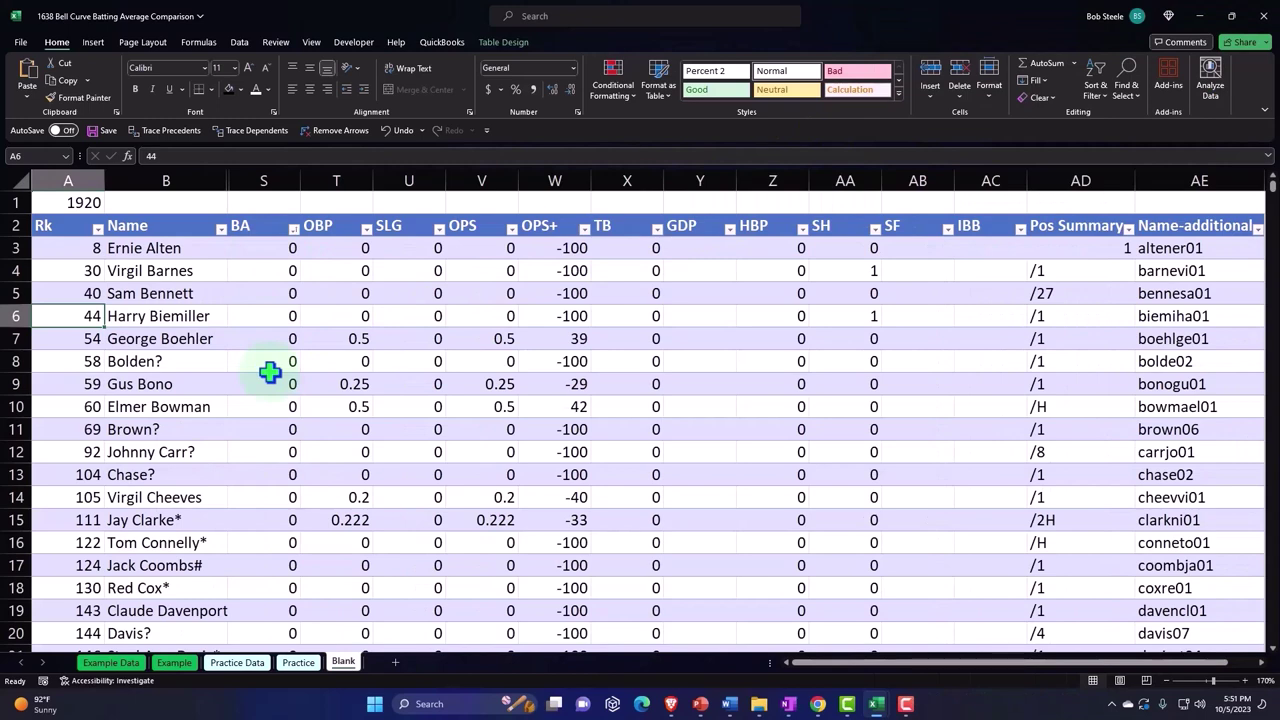
pyautogui.scroll(-6, 266, 242)
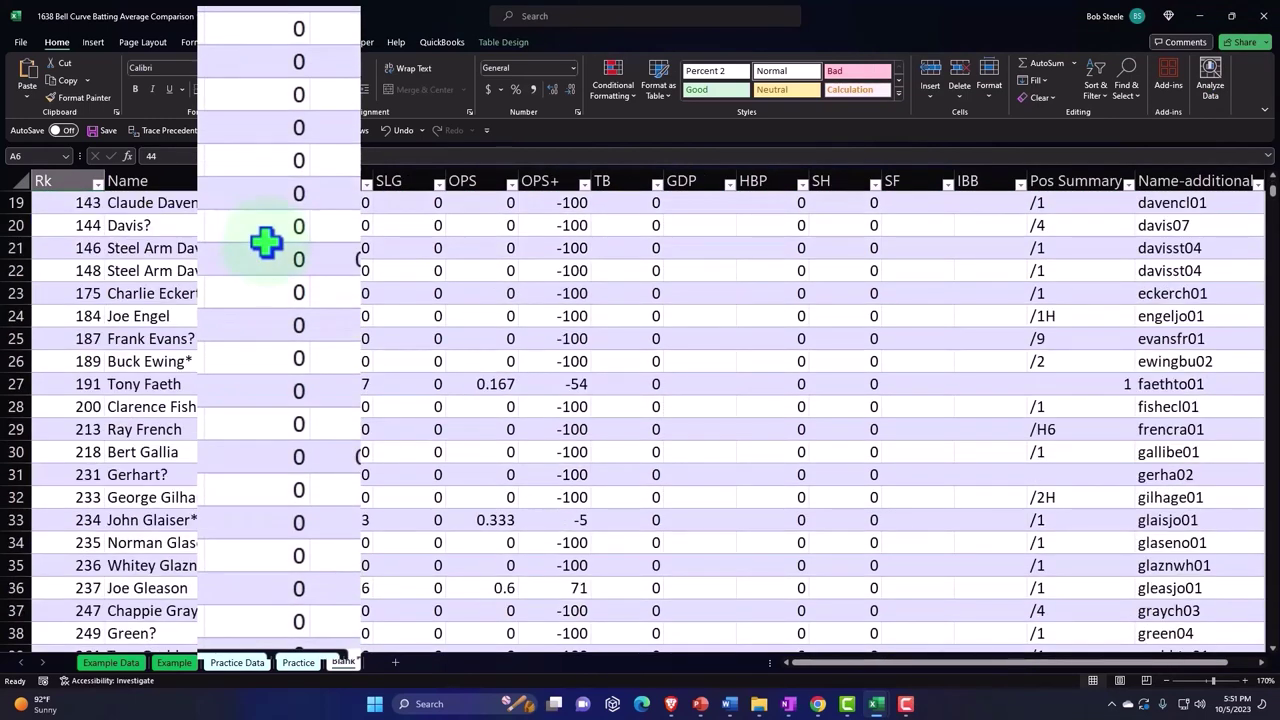
pyautogui.scroll(6, 266, 242)
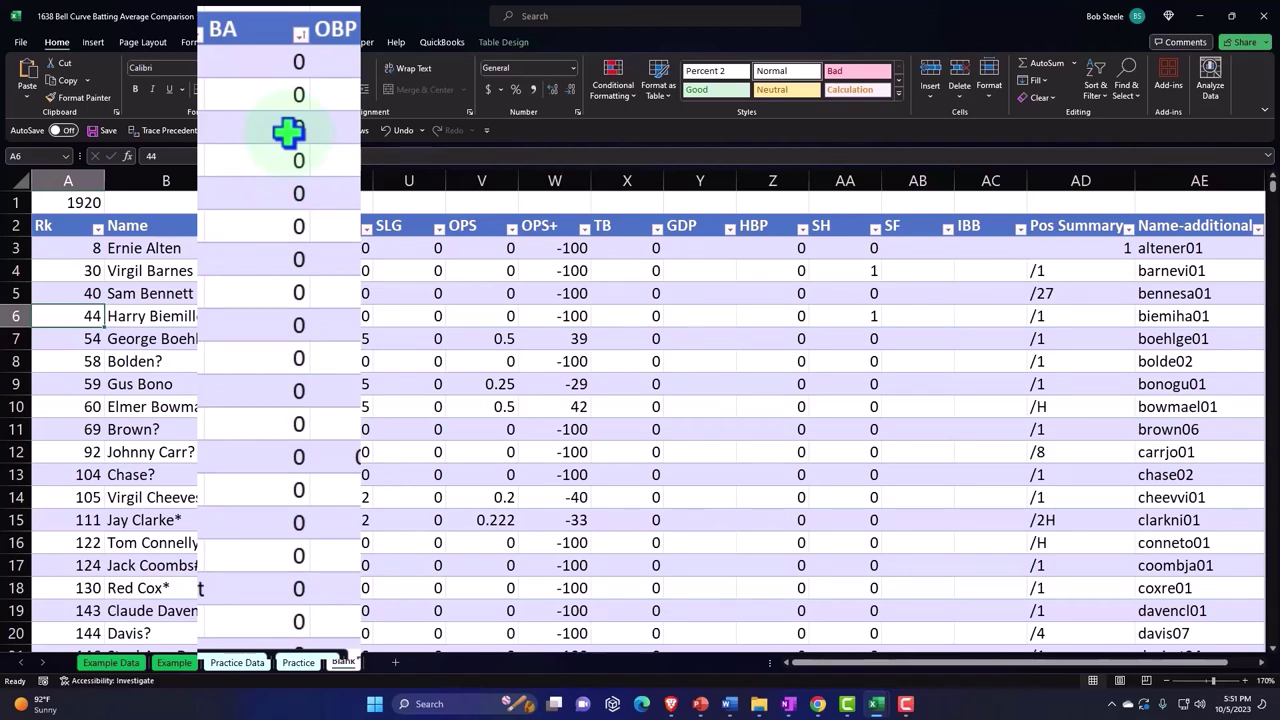
pyautogui.scroll(-14, 286, 303)
pyautogui.scroll(6, 284, 315)
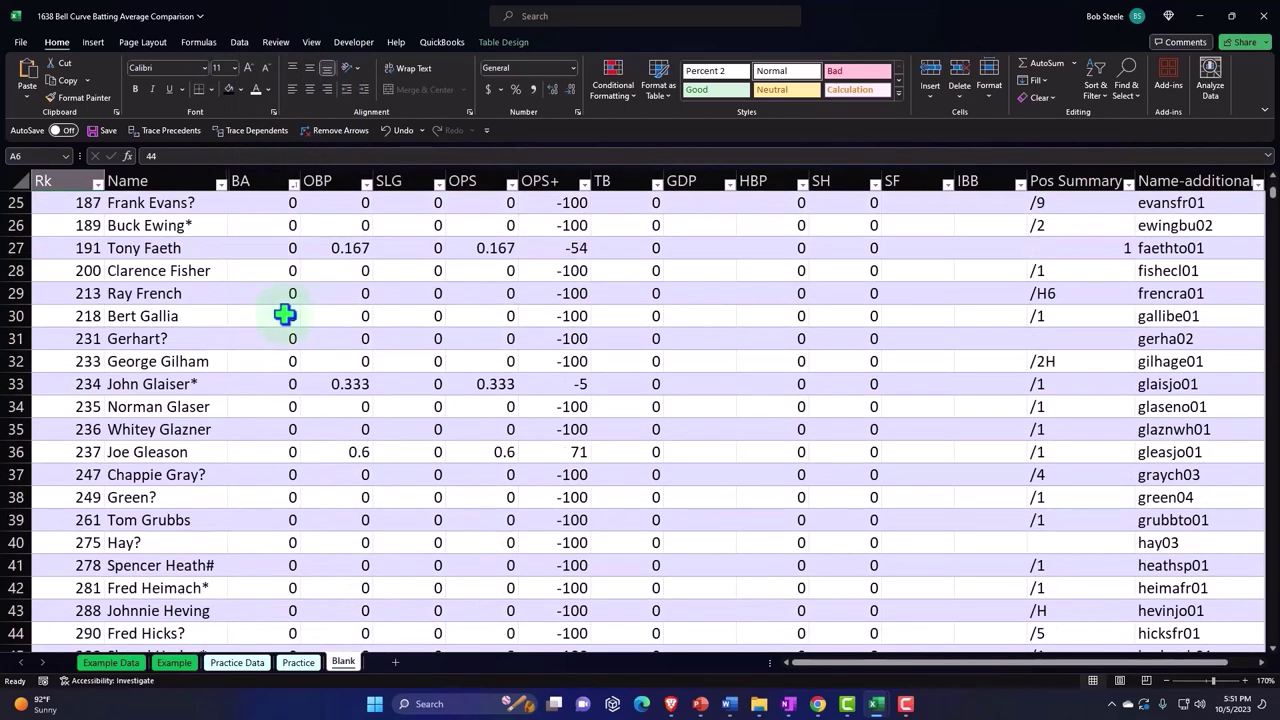
pyautogui.scroll(8, 284, 315)
pyautogui.click(294, 229)
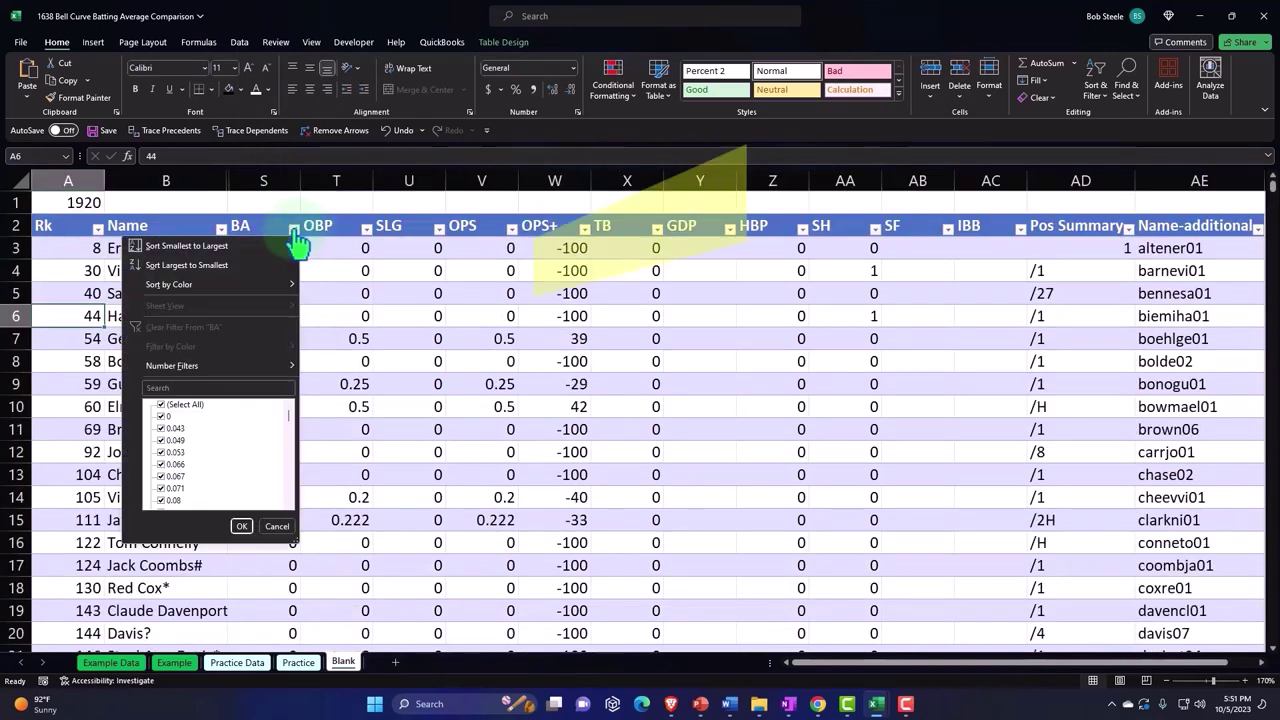
# Sort the 1920 table by BA largest to smallest, bringing the three perfect 1 averages to the top.
pyautogui.click(193, 266)
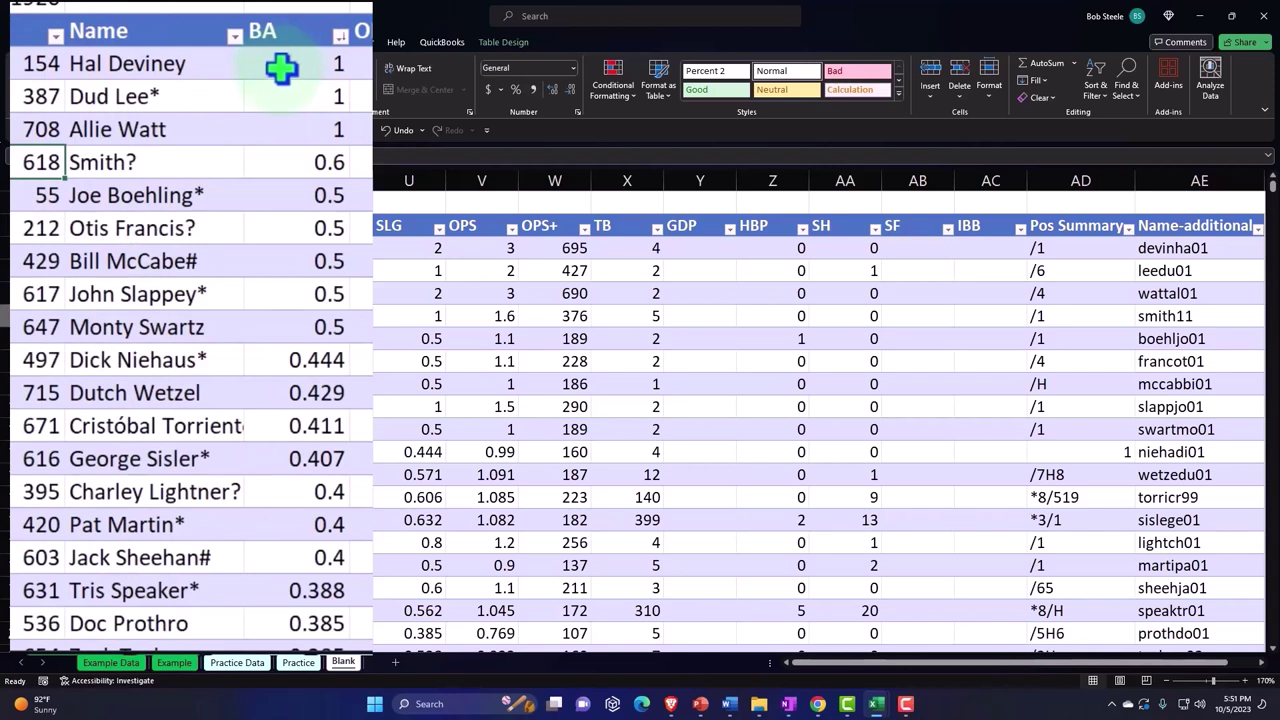
pyautogui.moveTo(279, 66); pyautogui.dragTo(285, 121)
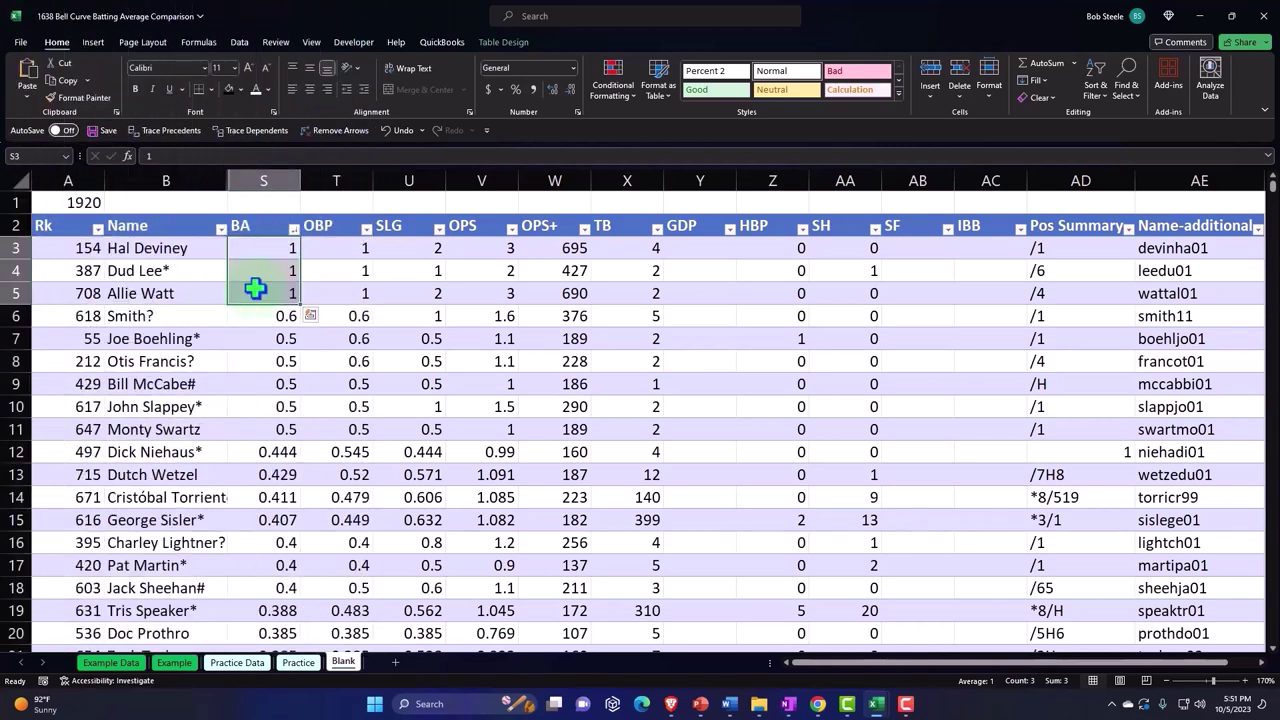
pyautogui.click(293, 228)
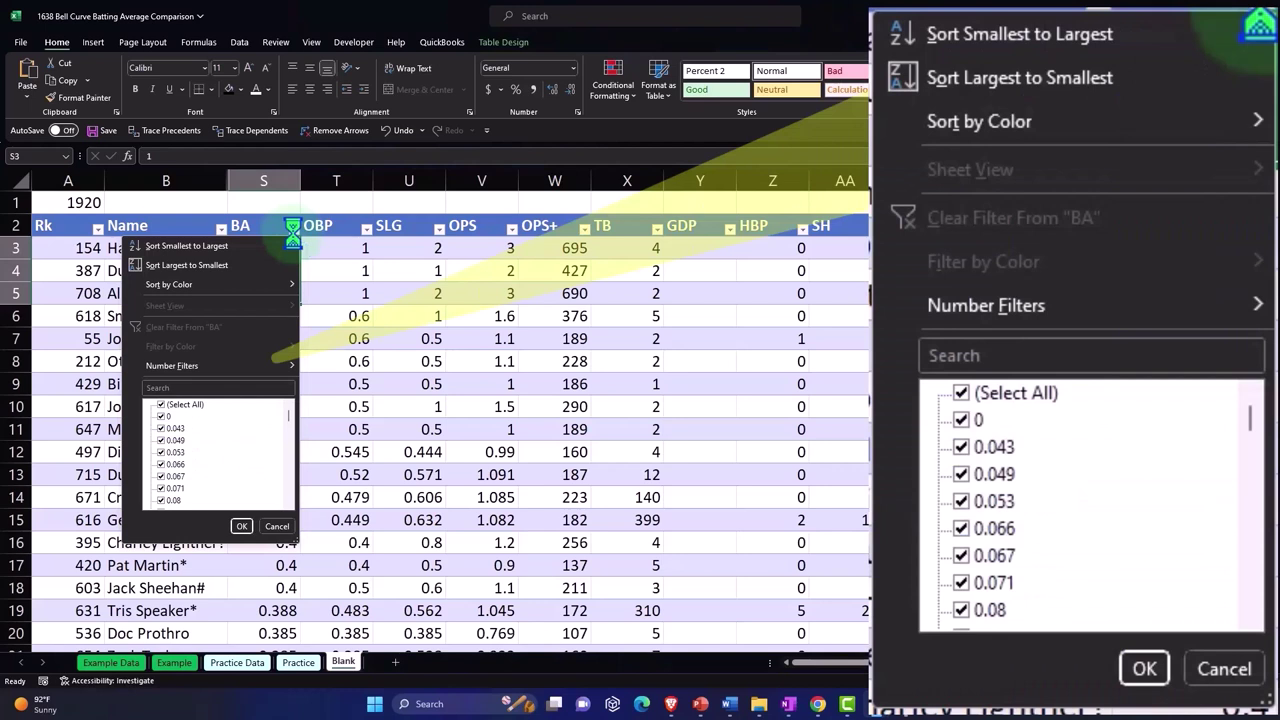
# Filter the BA column to exclude 0, 1 and (Blanks), leaving 629 of 747 records.
pyautogui.click(161, 416)
pyautogui.scroll(-3, 218, 460)
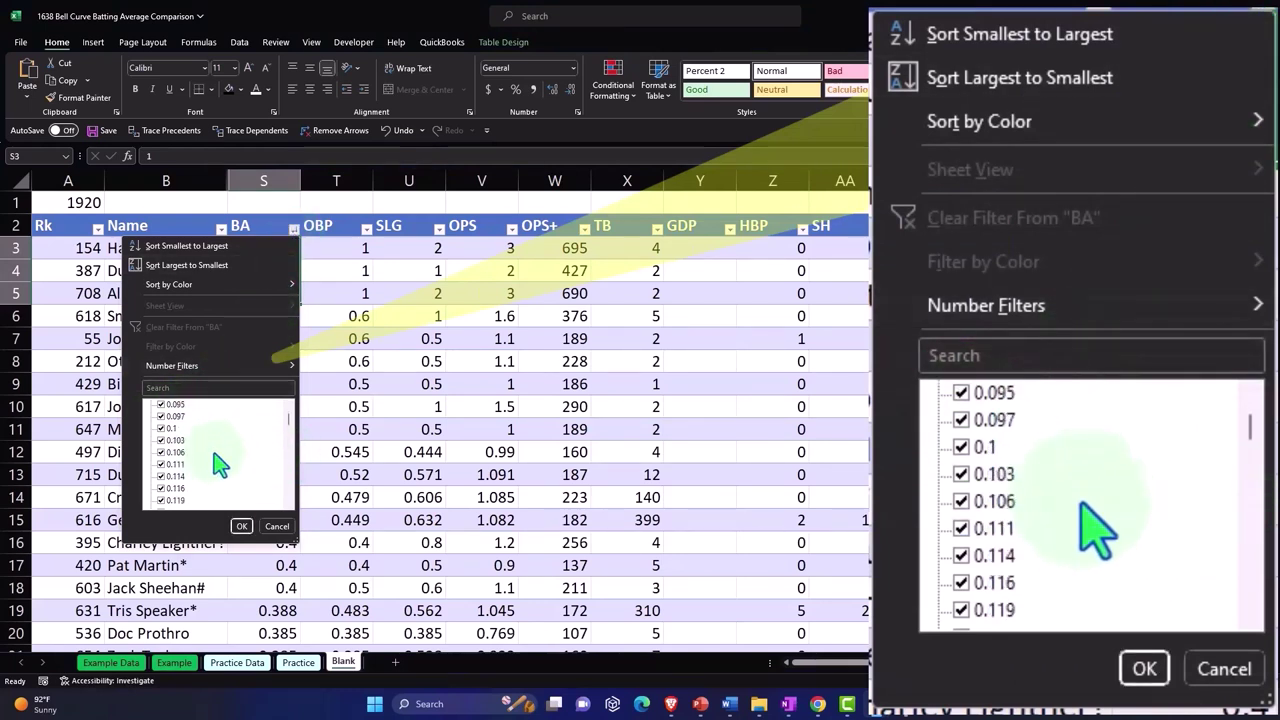
pyautogui.scroll(-3, 220, 463)
pyautogui.moveTo(289, 427); pyautogui.dragTo(290, 540)
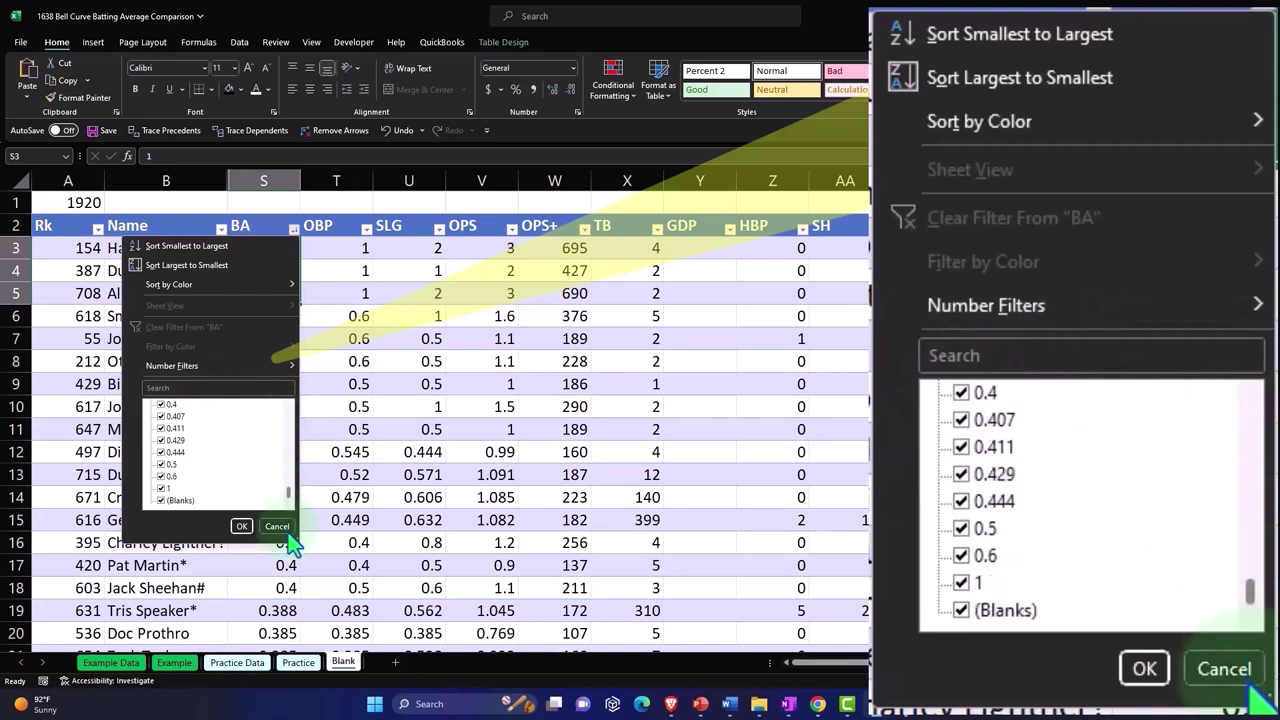
pyautogui.click(161, 488)
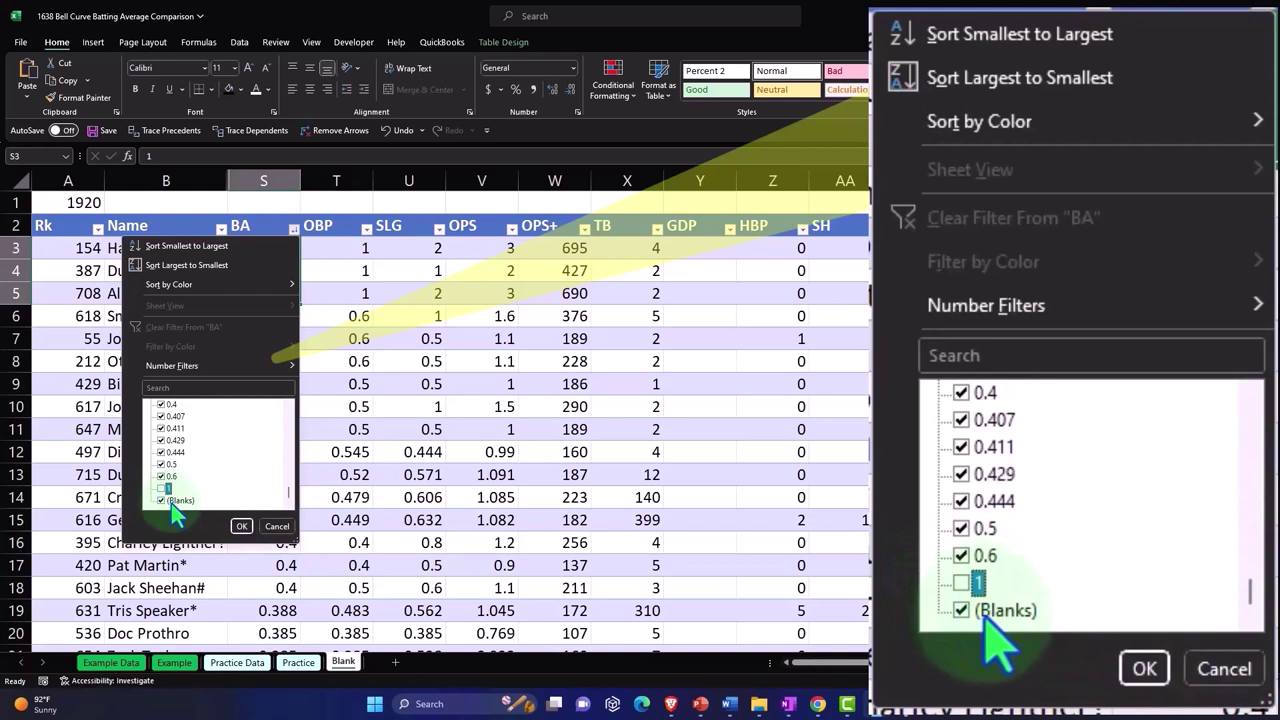
pyautogui.click(170, 503)
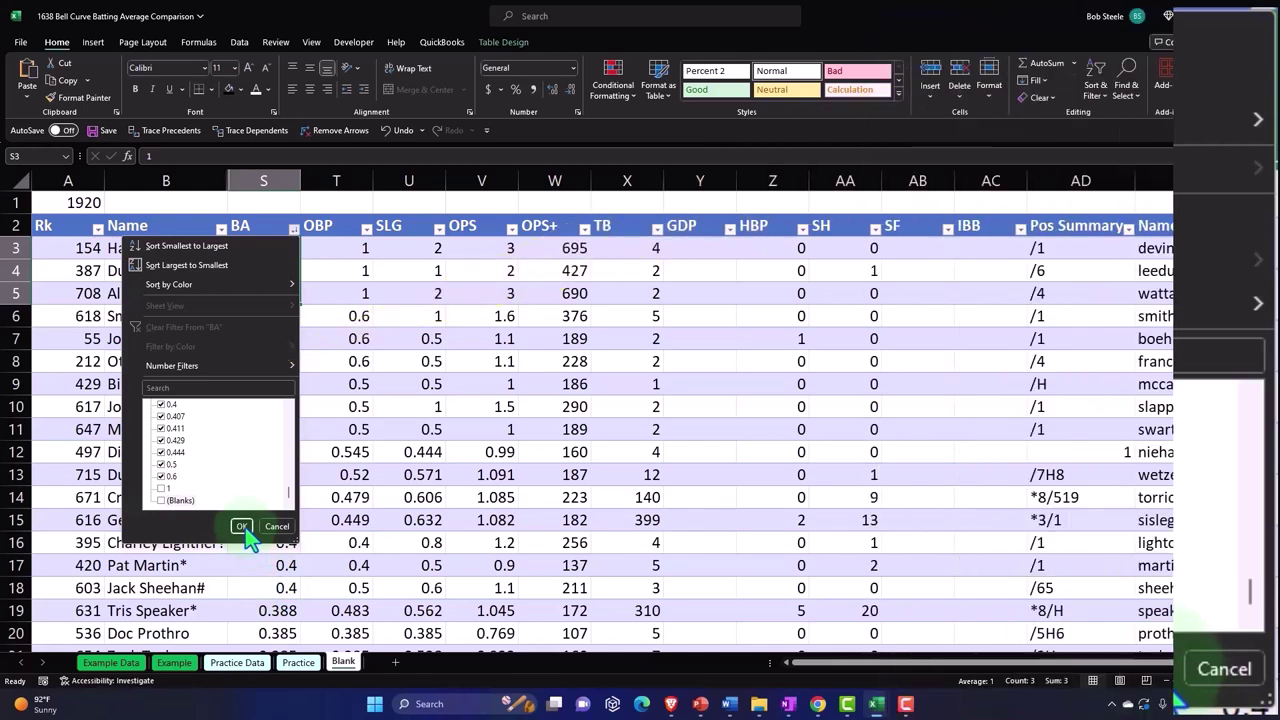
pyautogui.click(244, 528)
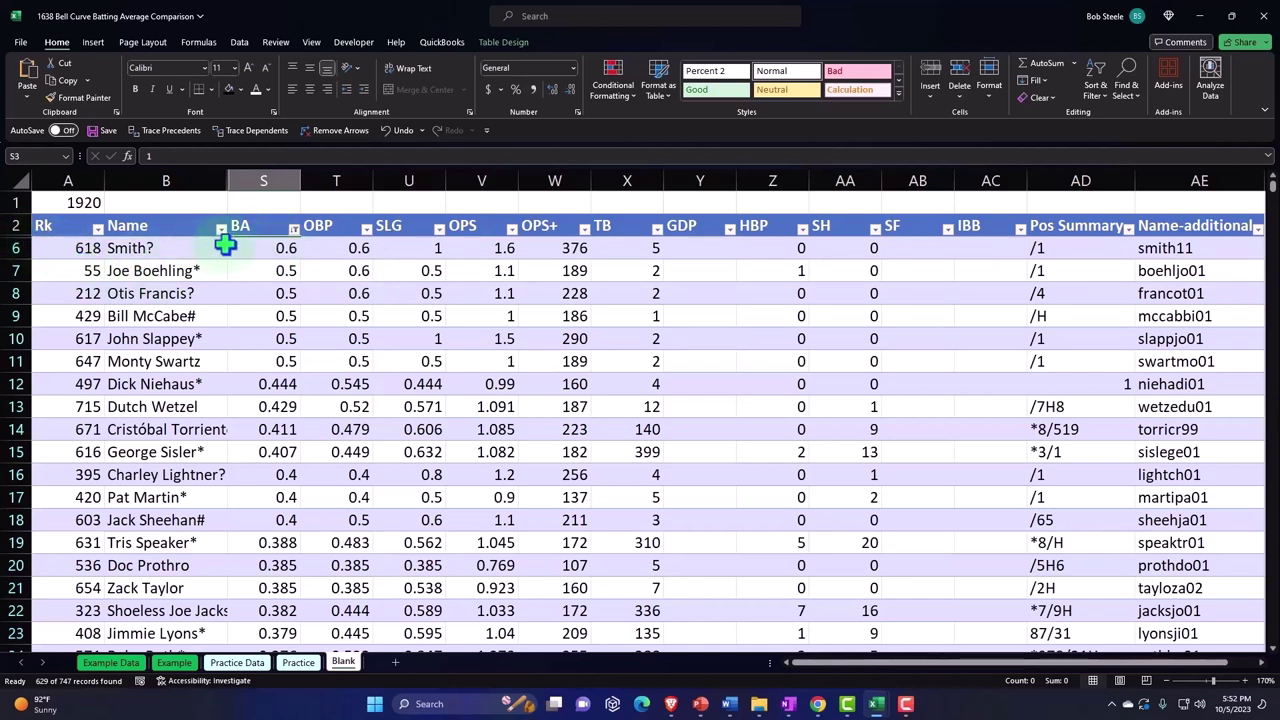
# Select the header cells from Name (B2) across to BA (S2).
pyautogui.click(179, 224)
pyautogui.moveTo(179, 224); pyautogui.dragTo(245, 224)
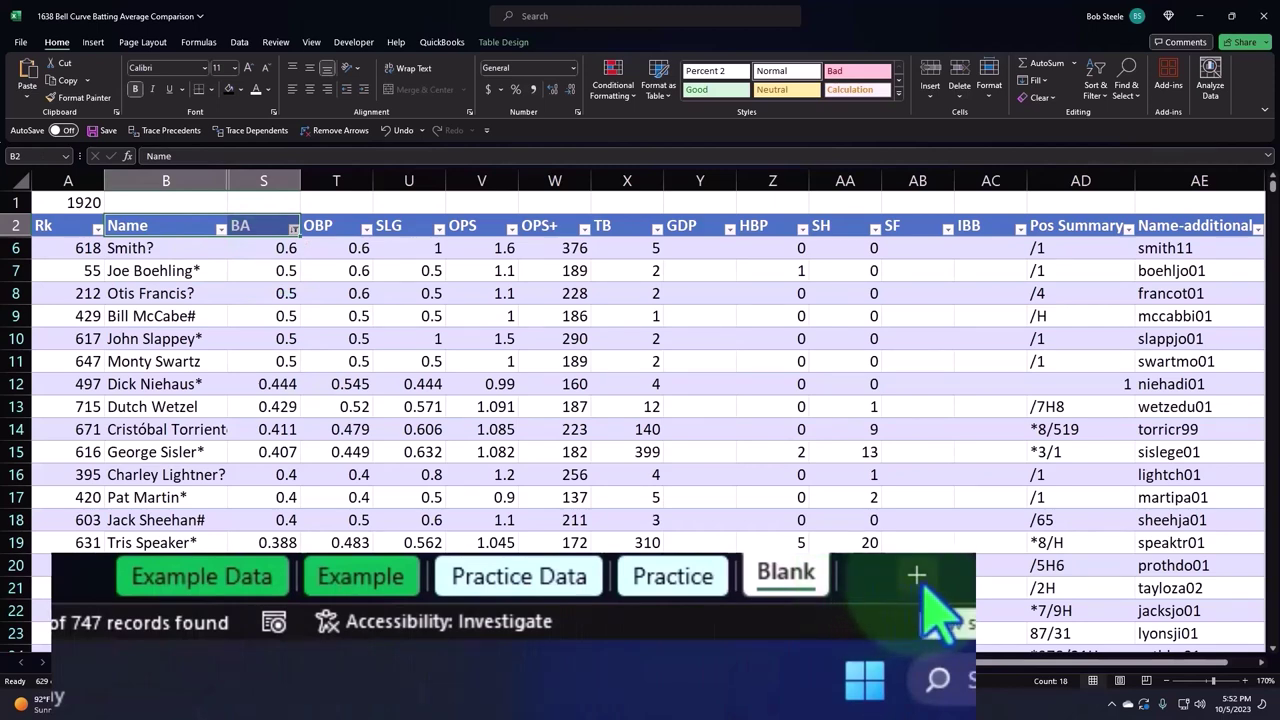
# Add a new sheet named 'Blank 2' and rename the 'Blank' sheet to 'Blank Data'.
pyautogui.click(917, 577)
pyautogui.doubleClick(900, 575)
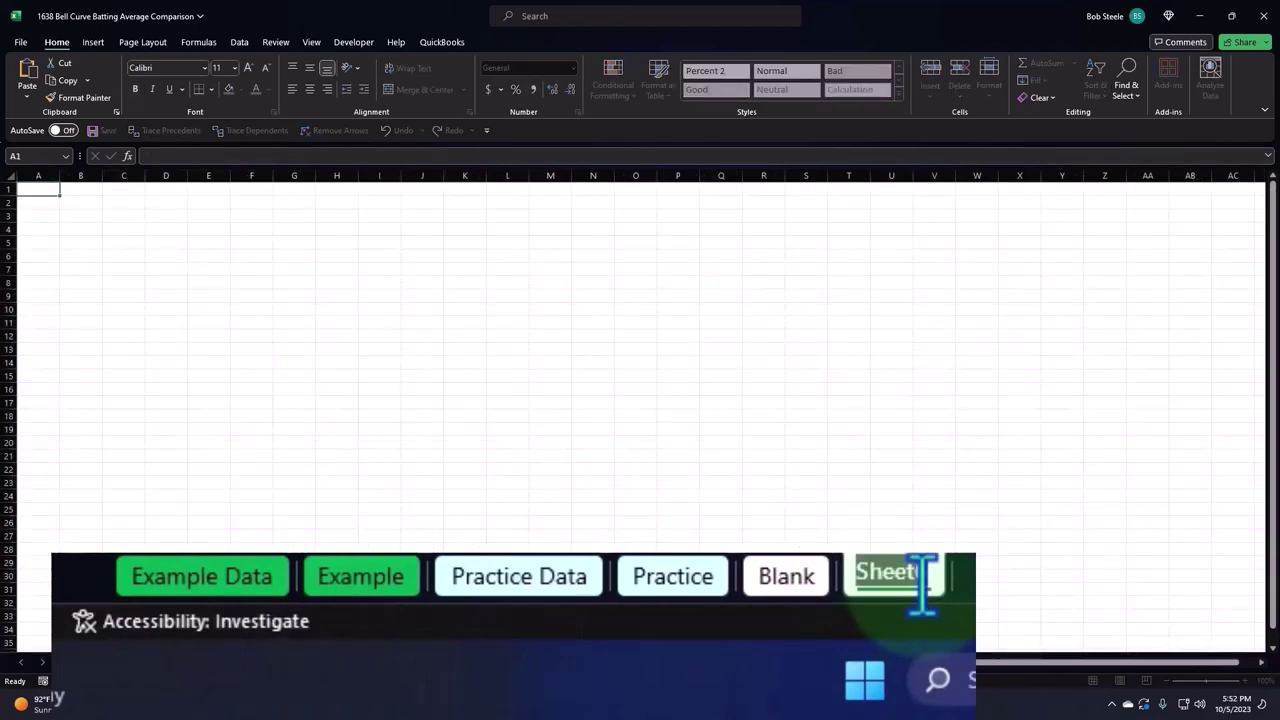
pyautogui.write('Blank')
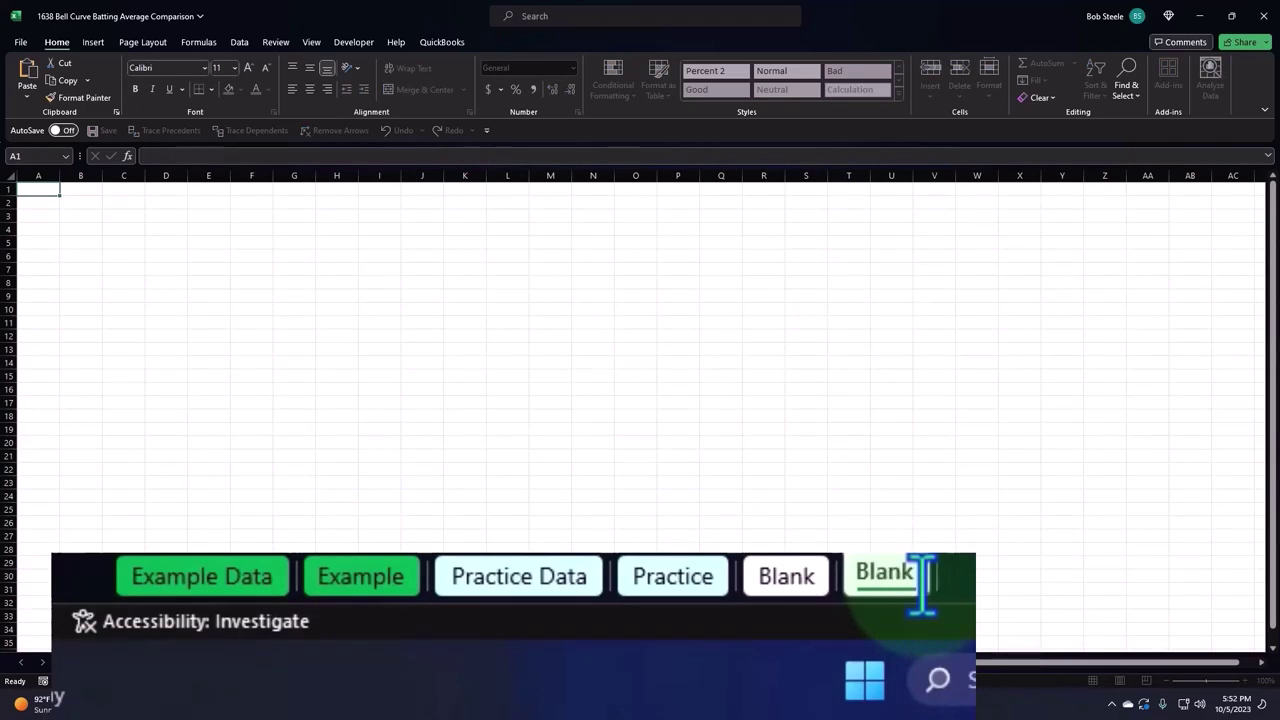
pyautogui.write(' 2')
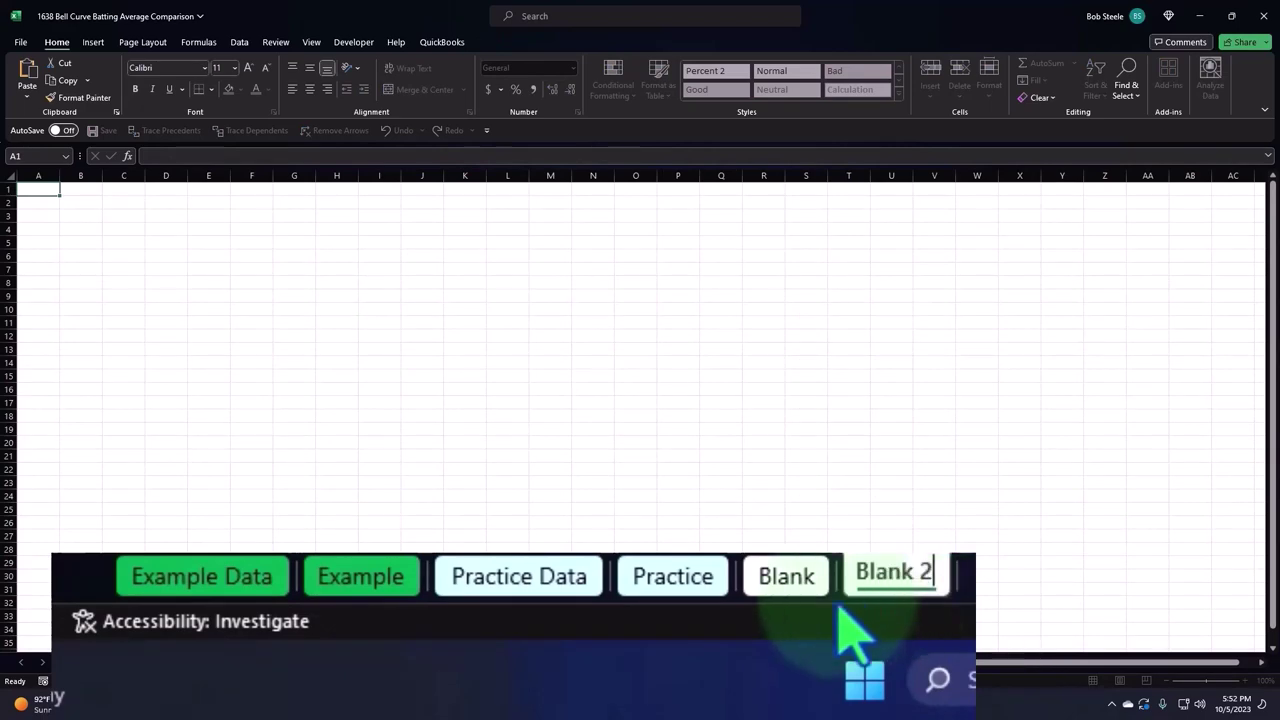
pyautogui.click(787, 577)
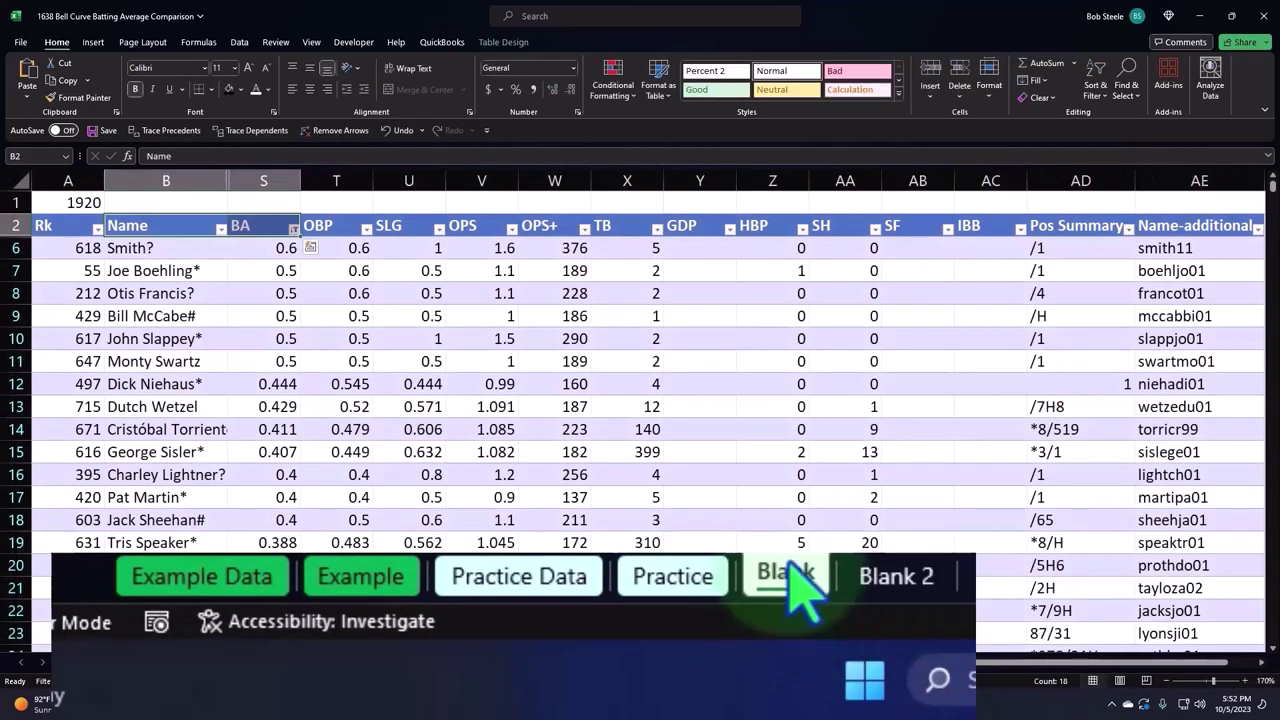
pyautogui.doubleClick(790, 575)
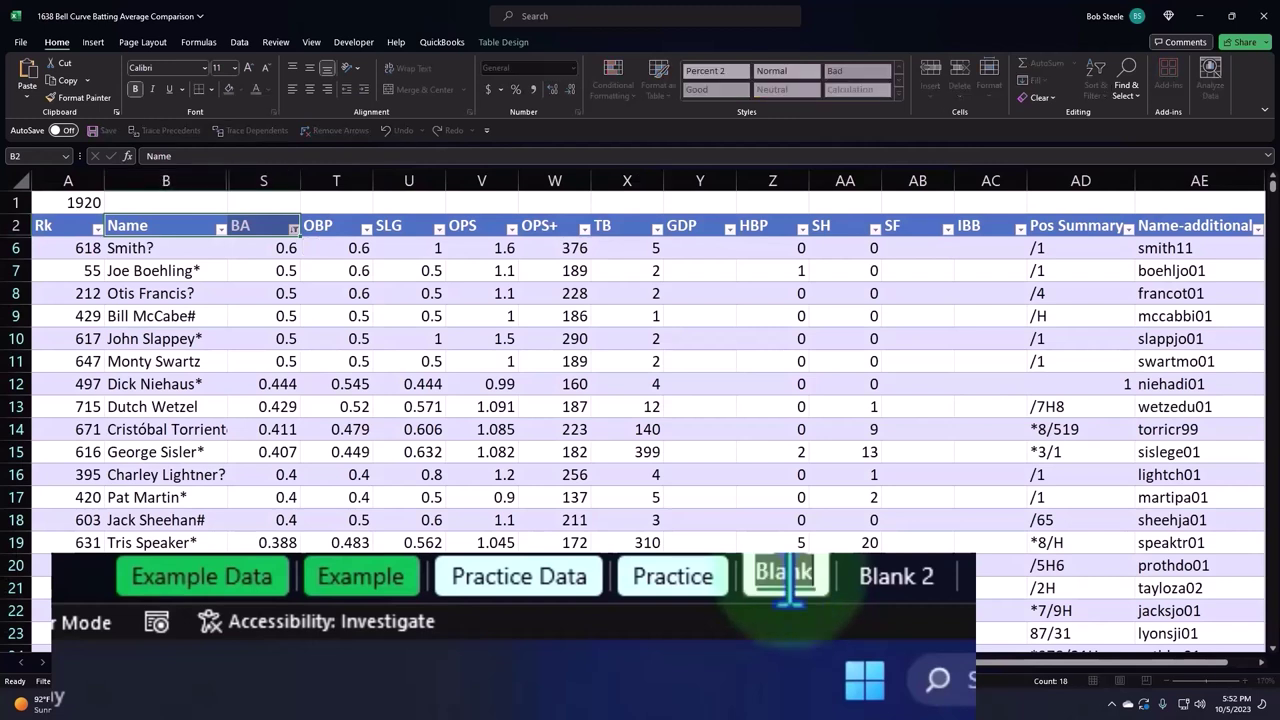
pyautogui.write('Data')
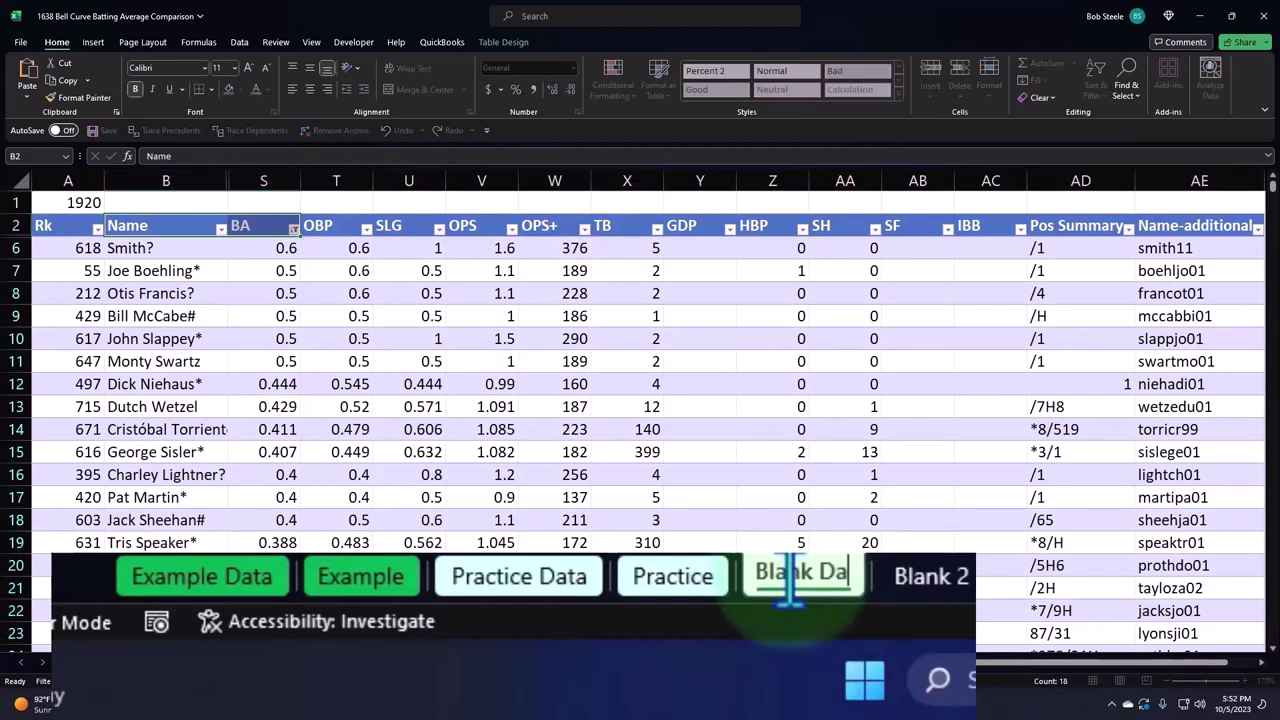
# Copy the 1920 Name and BA columns down to the last player.
pyautogui.click(278, 429)
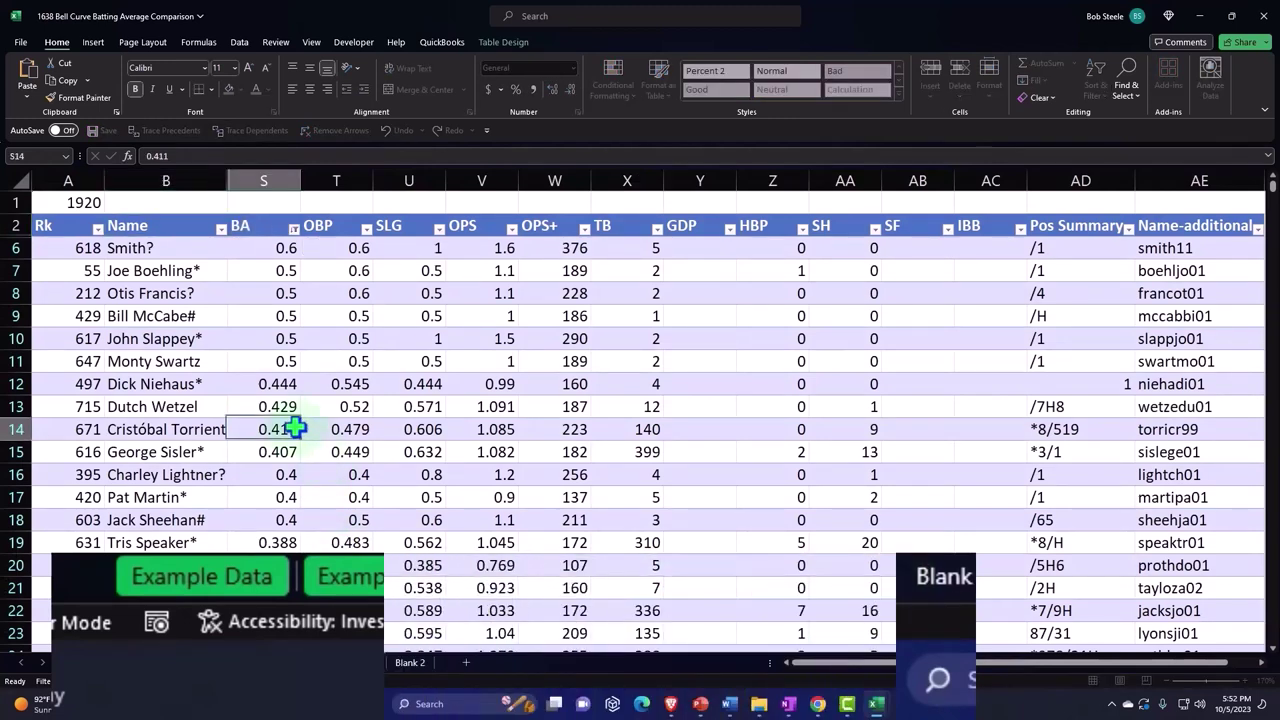
pyautogui.moveTo(160, 228); pyautogui.dragTo(233, 228)
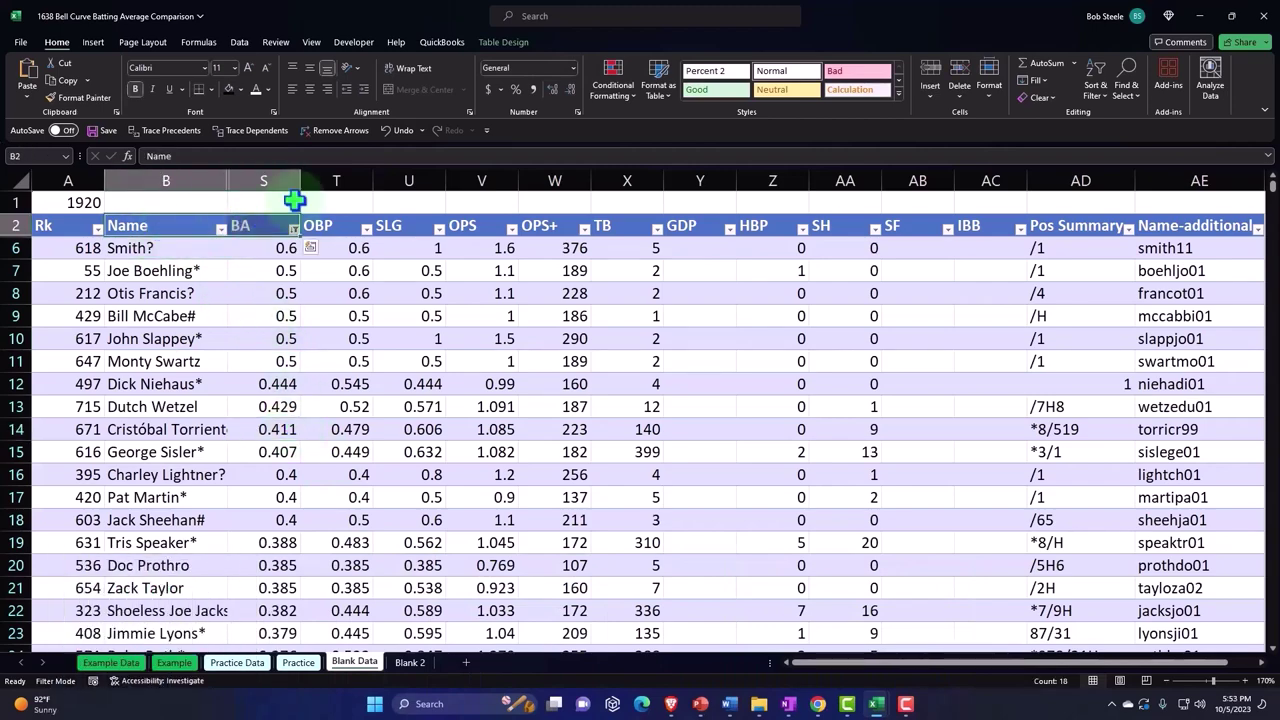
pyautogui.hotkey('ctrl', 'shift', 'Down')
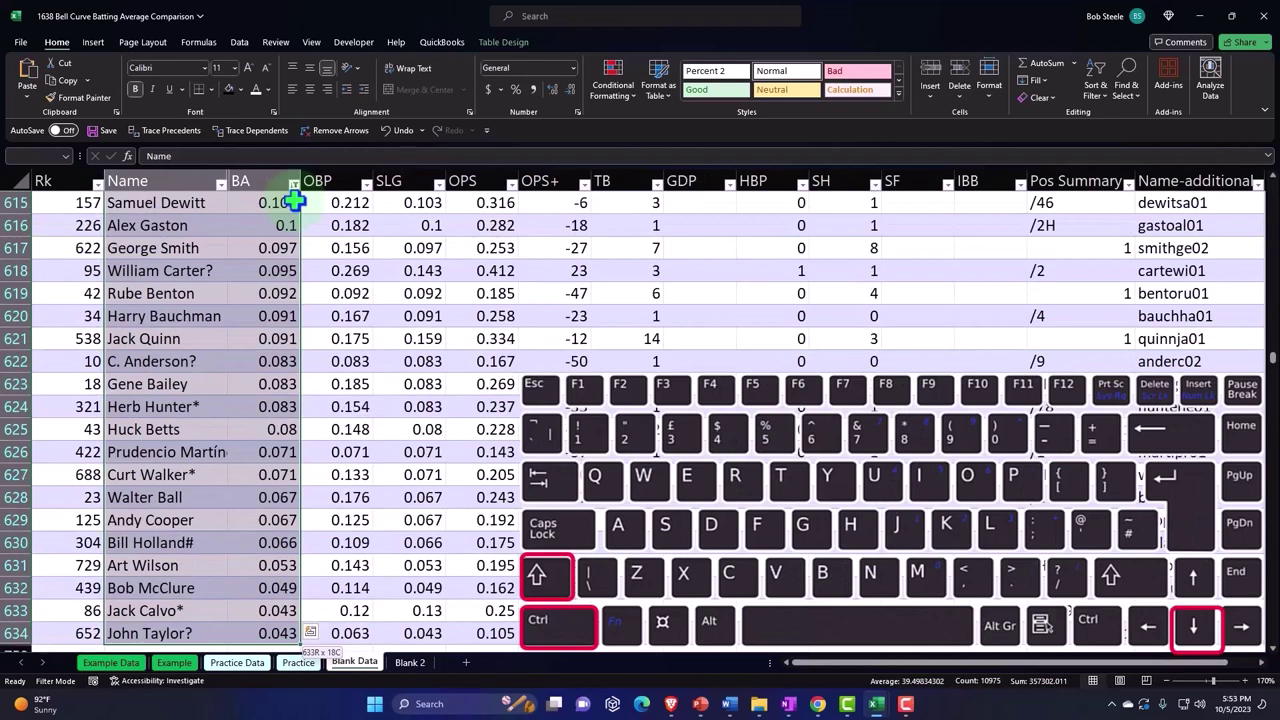
pyautogui.rightClick(203, 236)
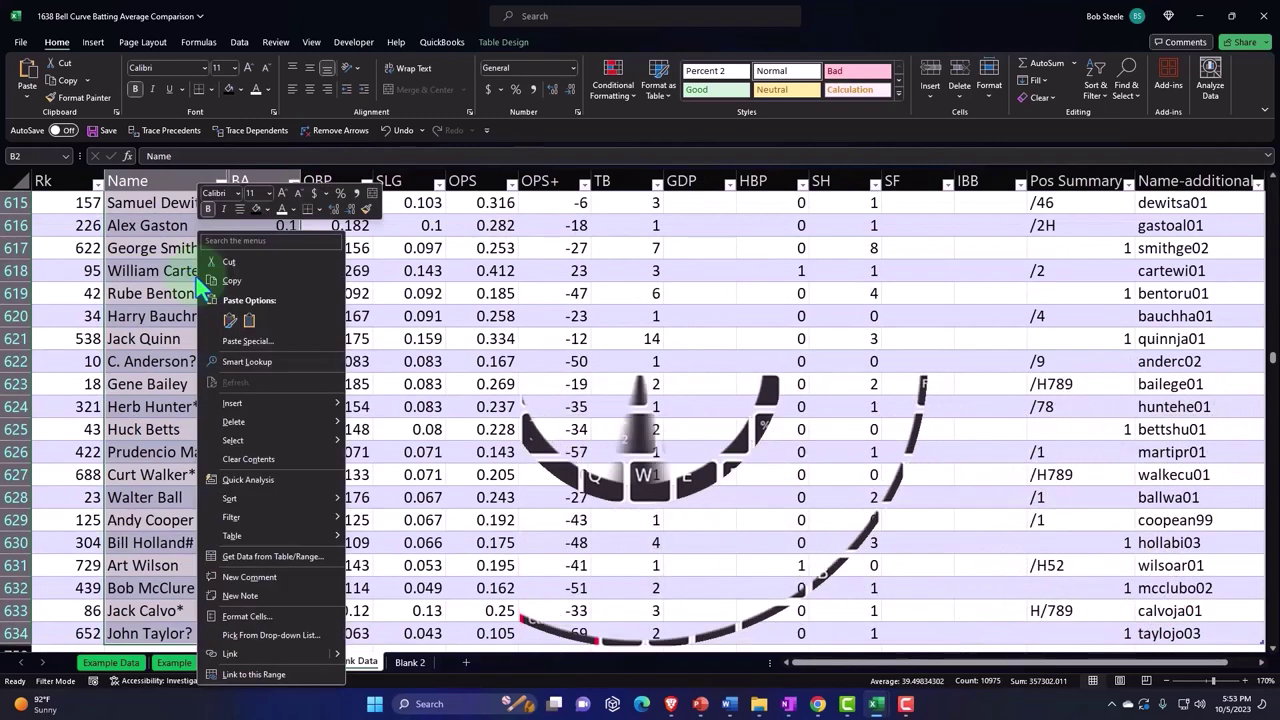
pyautogui.click(217, 283)
# Paste the copied columns as values only into cell A1 of the Blank 2 sheet.
pyautogui.scroll(20, 300, 450)
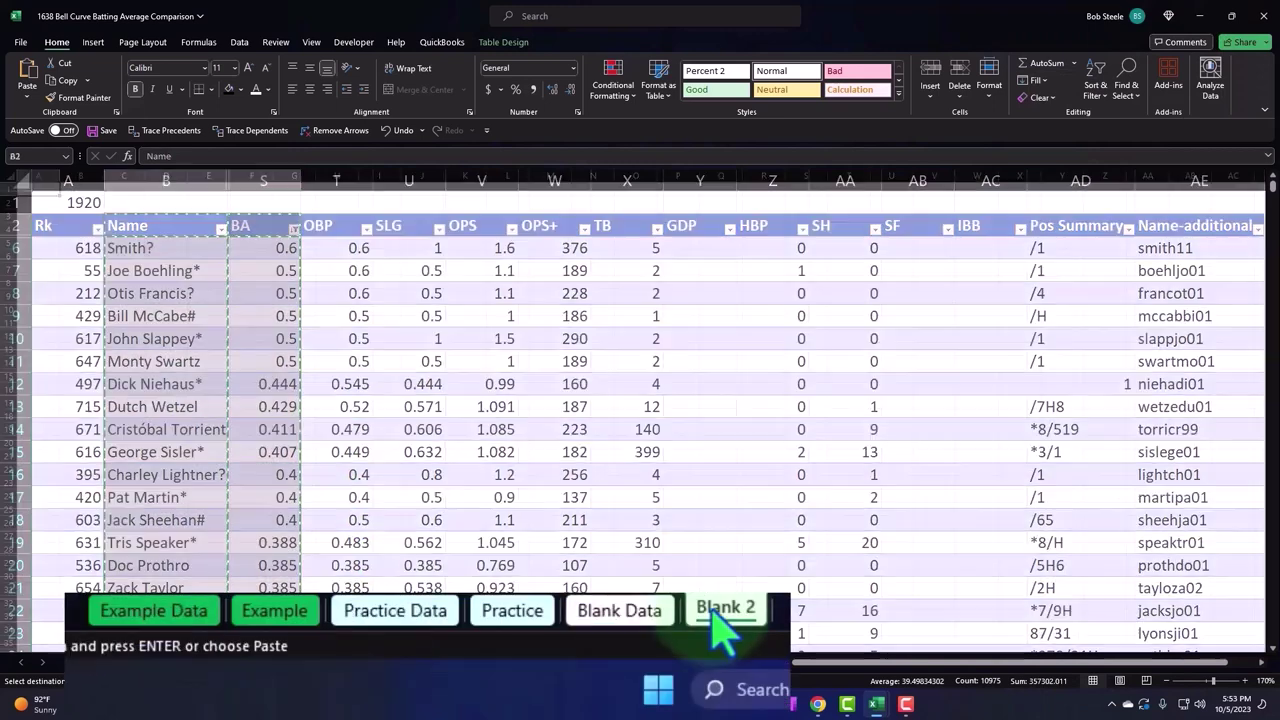
pyautogui.click(409, 661)
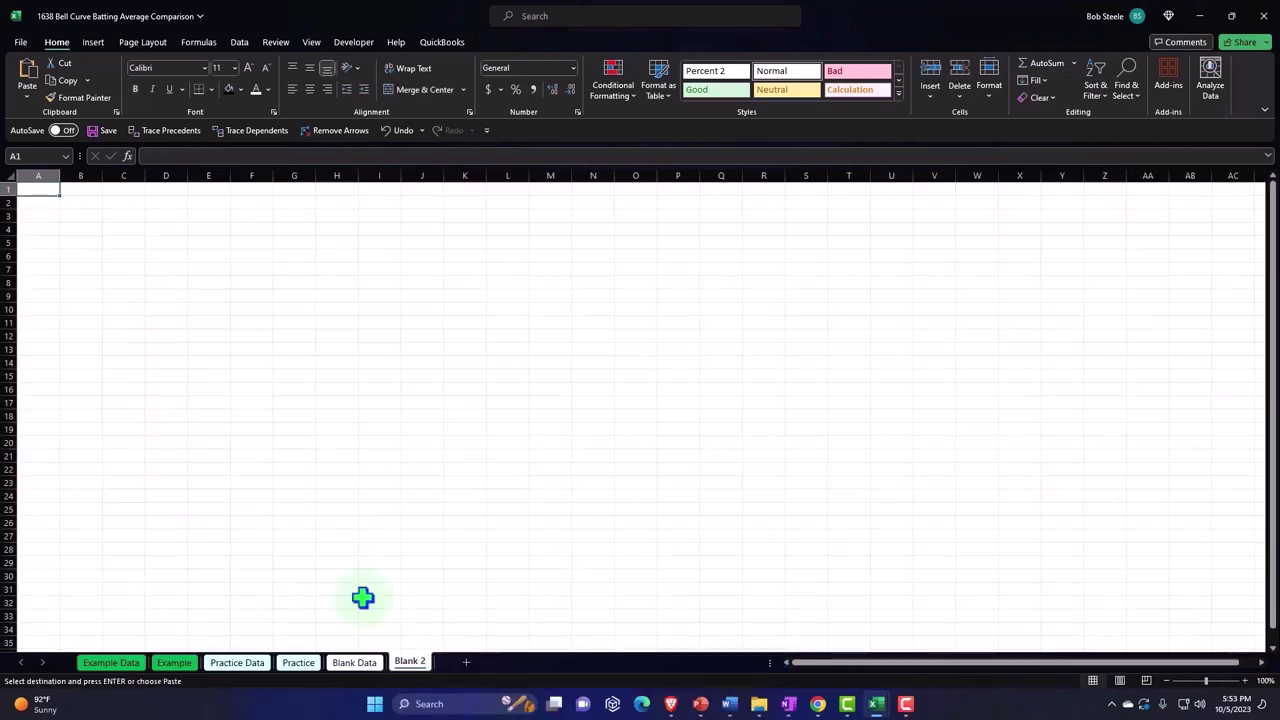
pyautogui.keyDown('ctrl'); pyautogui.scroll(10, 92, 322); pyautogui.keyUp('ctrl')
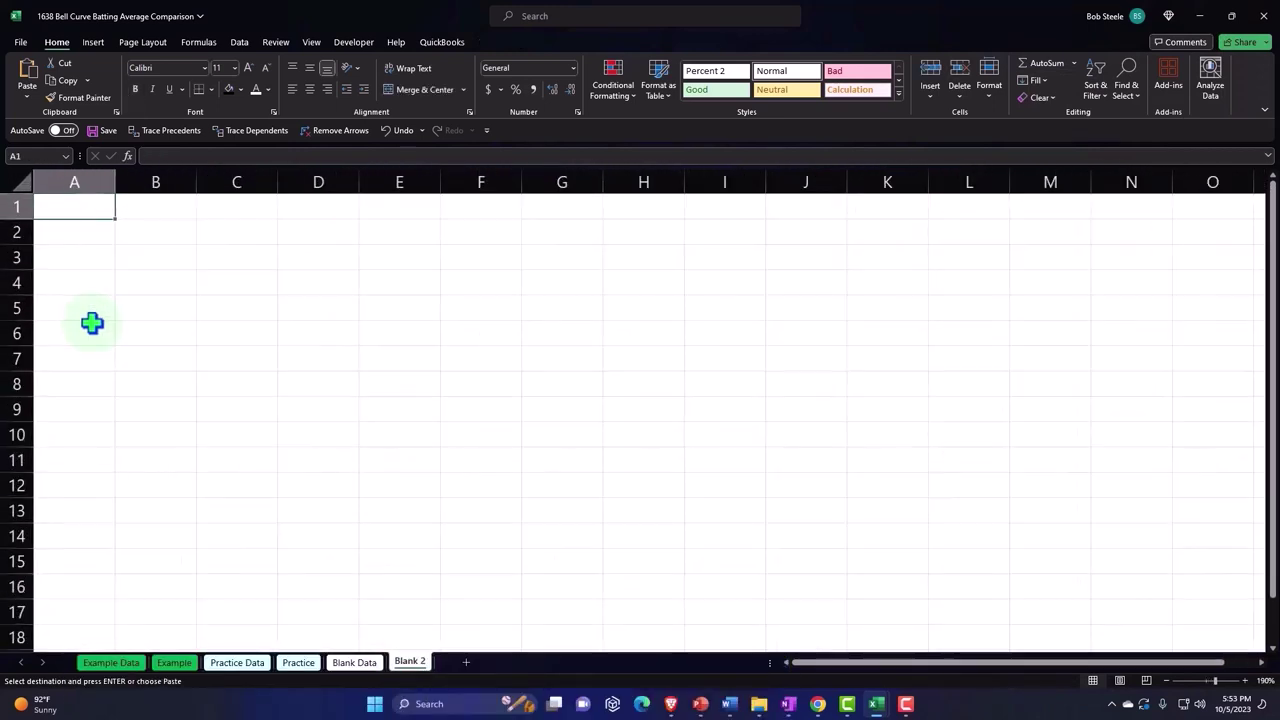
pyautogui.rightClick(120, 217)
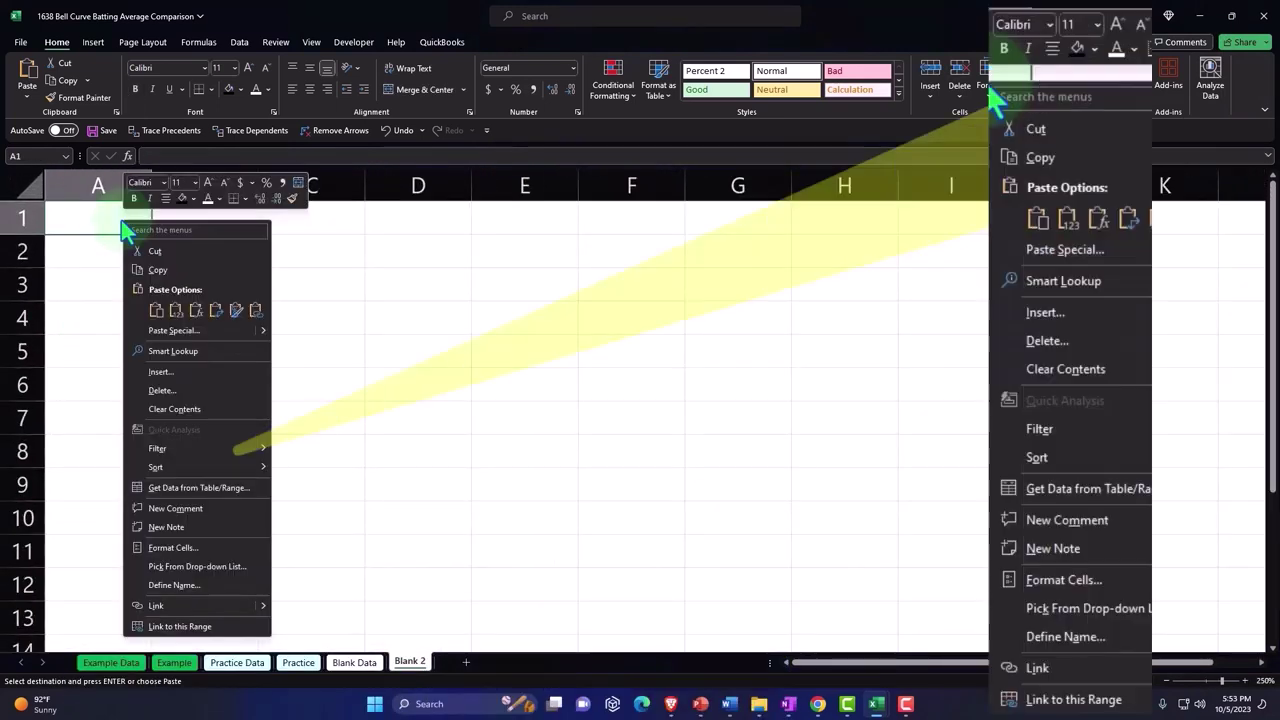
pyautogui.click(176, 312)
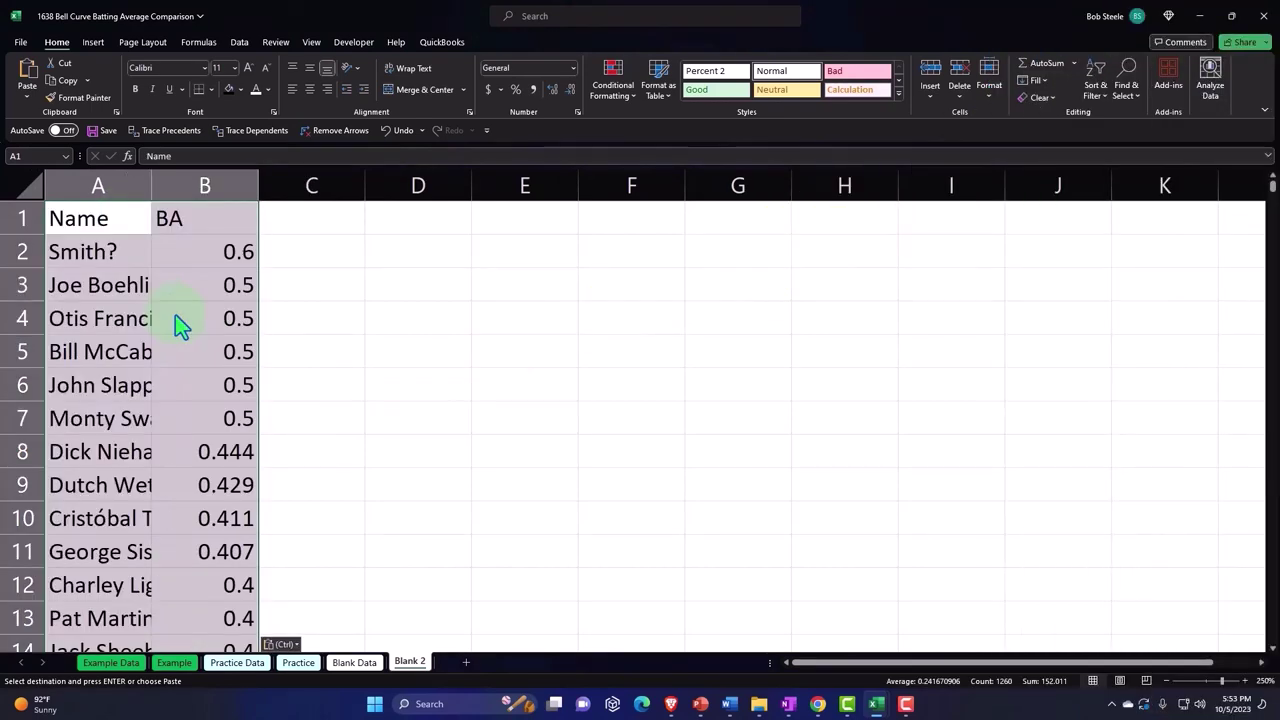
pyautogui.click(175, 314)
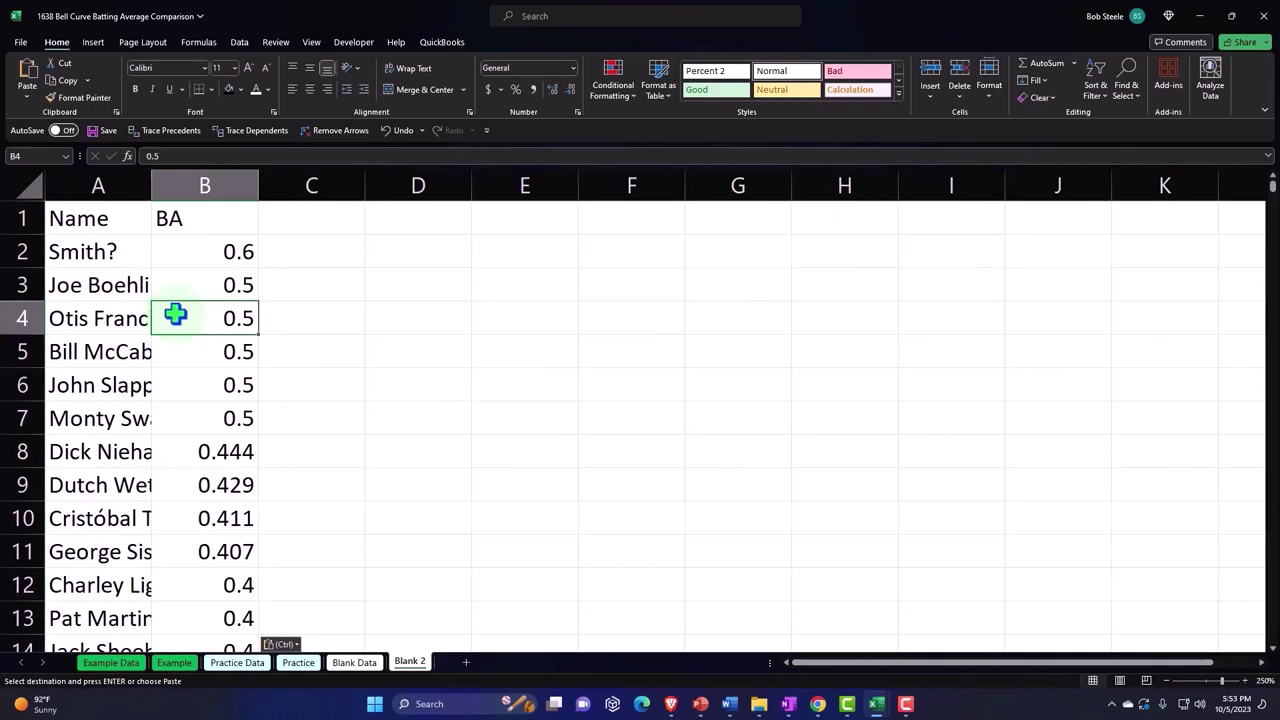
# Make the Name and BA headings in A1:B1 bold.
pyautogui.click(146, 220)
pyautogui.moveTo(146, 220); pyautogui.dragTo(160, 231)
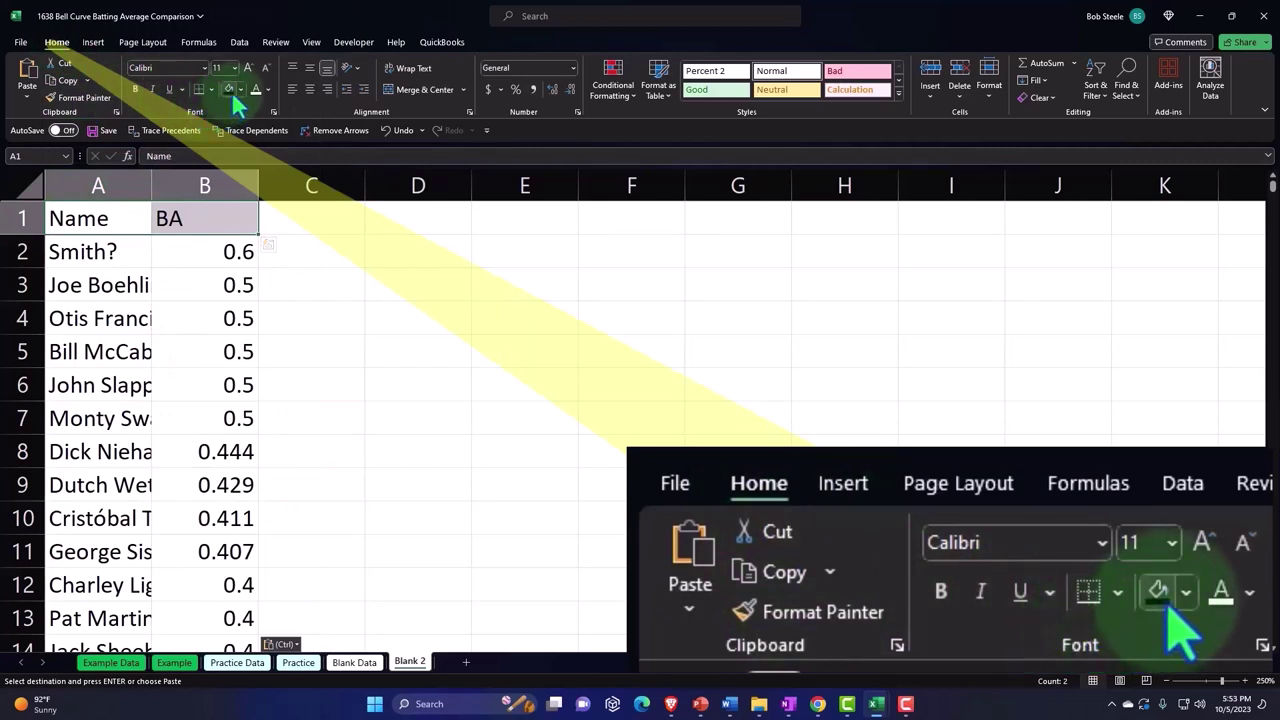
pyautogui.click(135, 89)
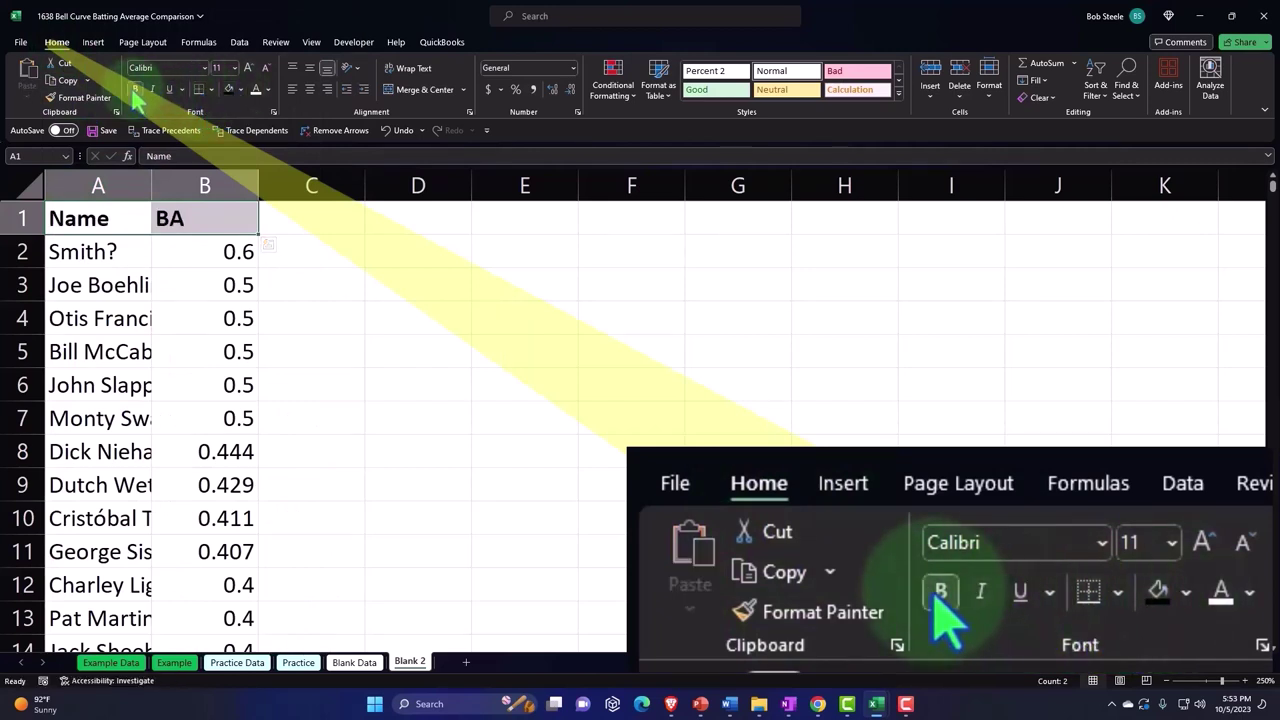
pyautogui.click(103, 286)
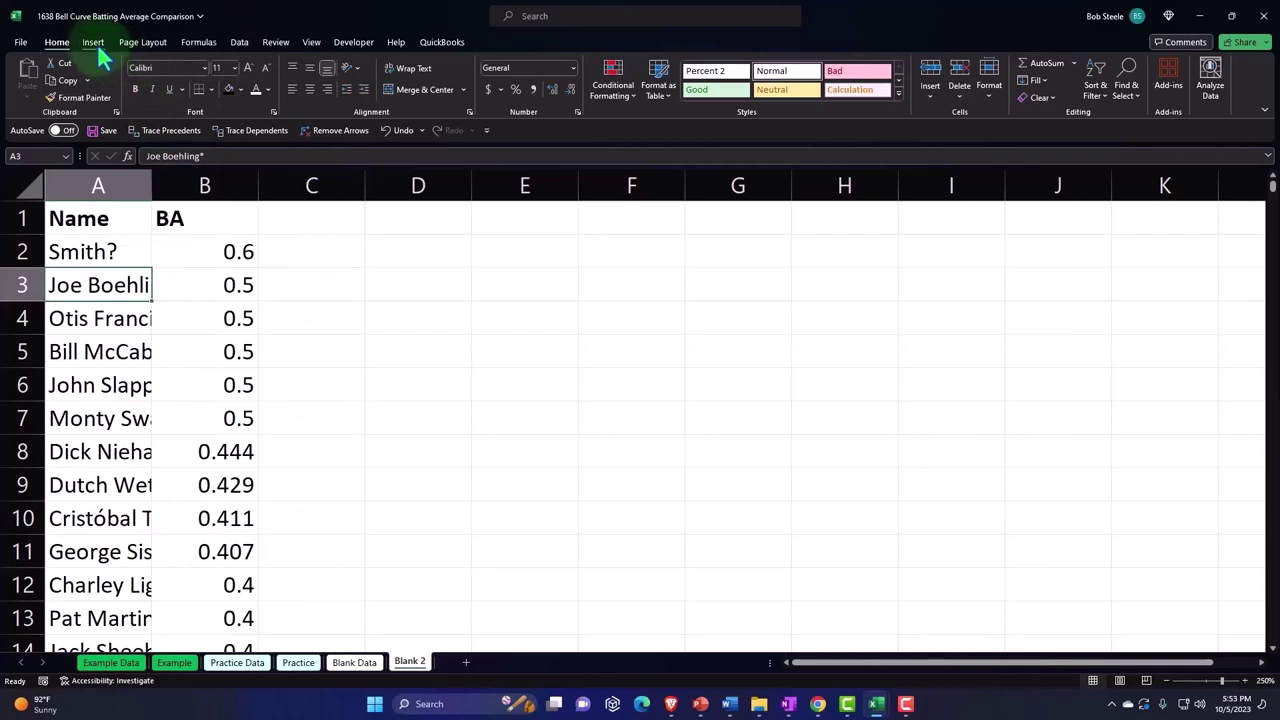
# Return to the Blank Data sheet and copy the selected Name and BA columns.
pyautogui.click(94, 44)
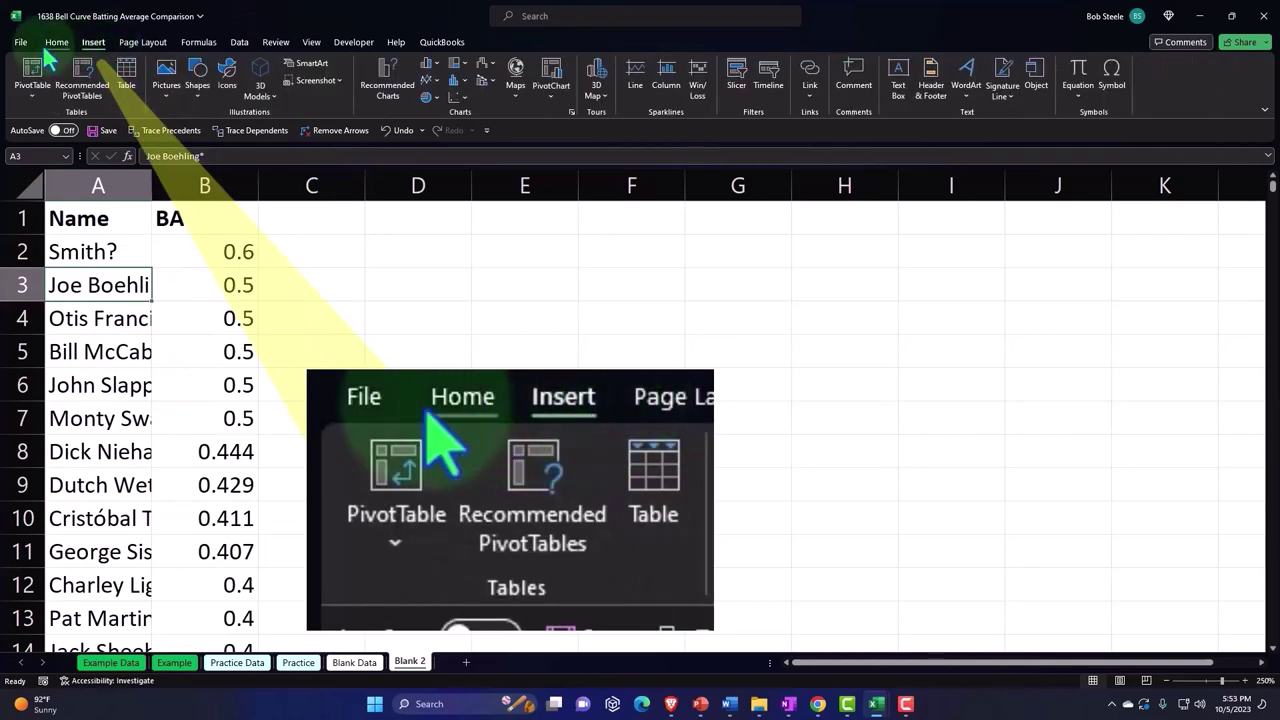
pyautogui.click(56, 42)
pyautogui.click(355, 663)
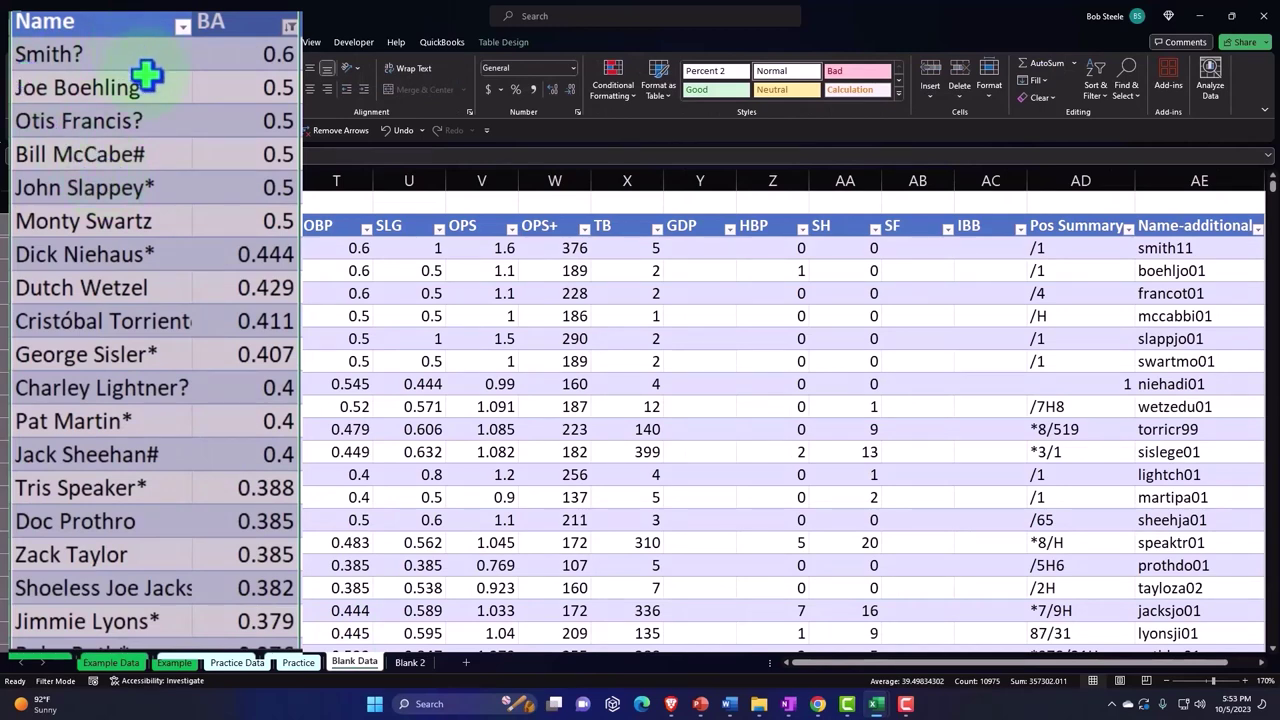
pyautogui.hotkey('ctrl', 'c')
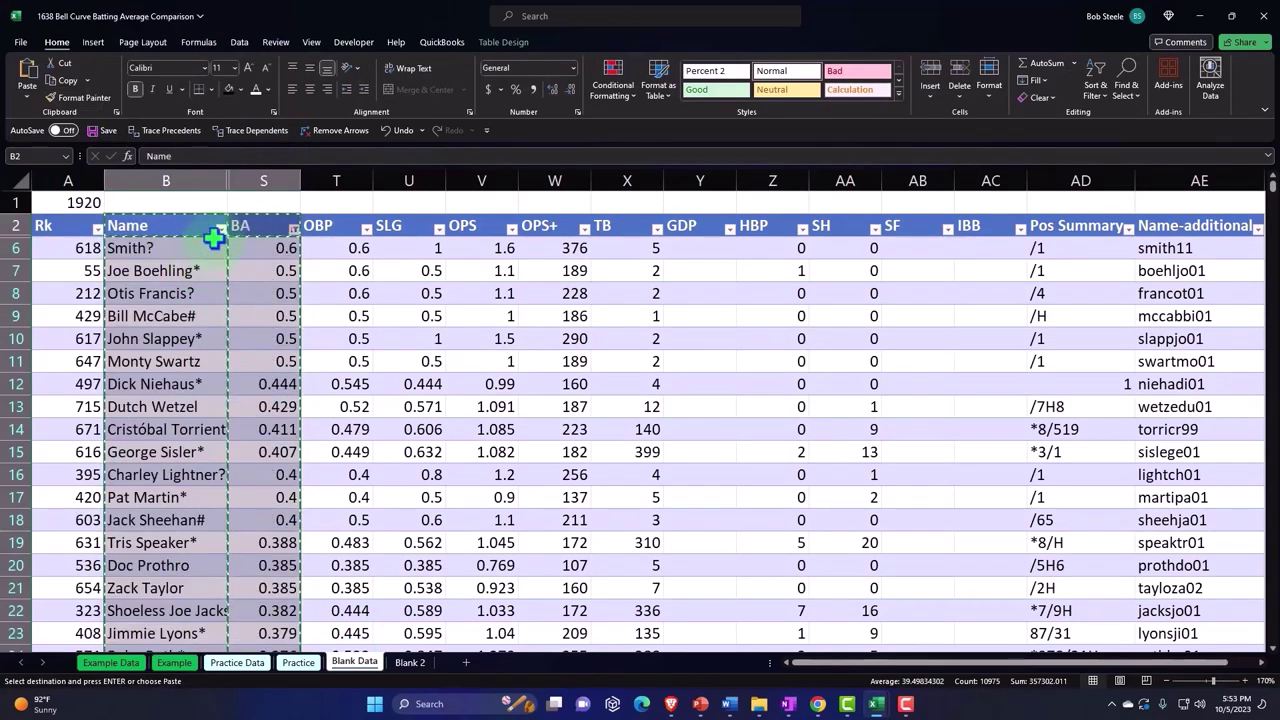
# Clear the BA column filter so the three perfect 1 averages reappear.
pyautogui.click(221, 229)
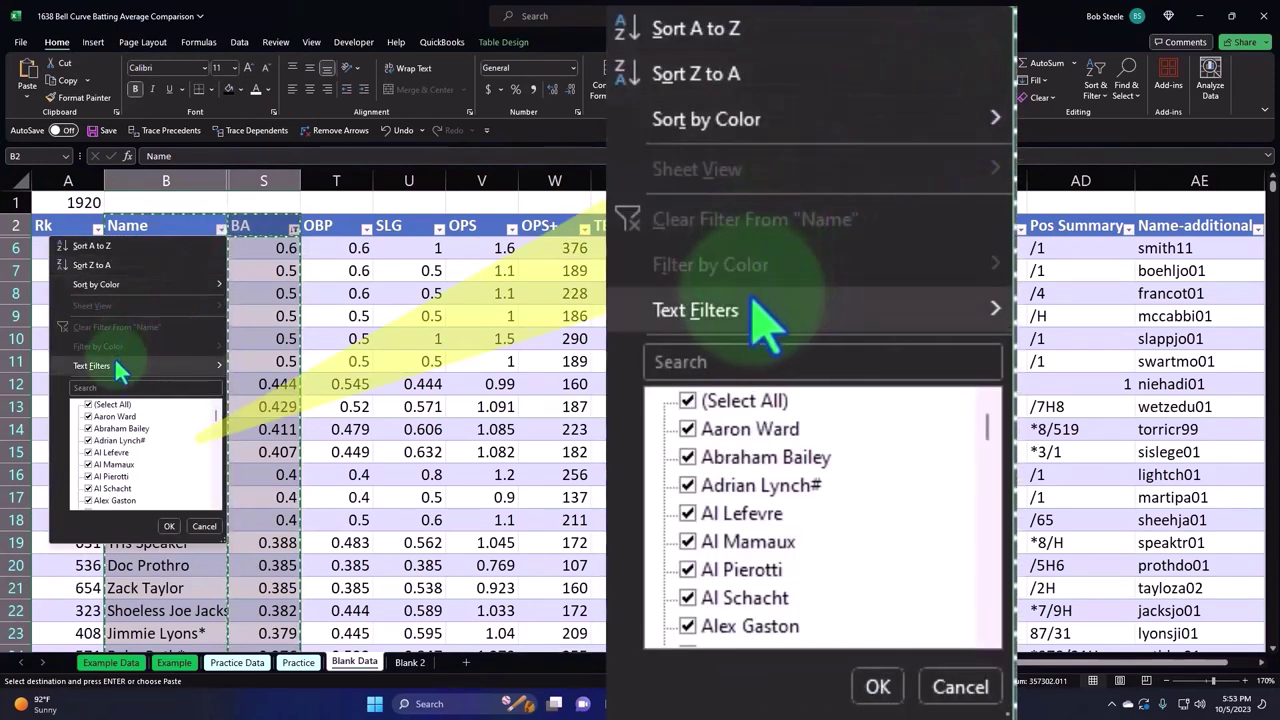
pyautogui.click(88, 404)
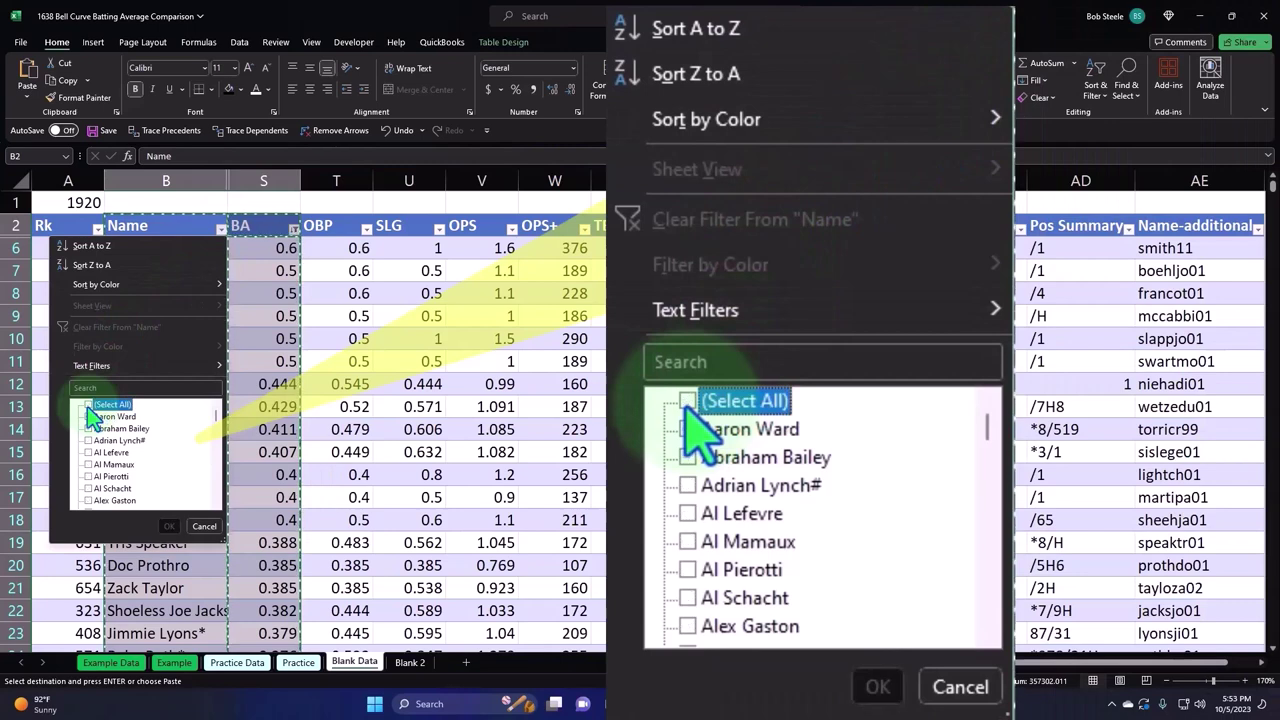
pyautogui.click(88, 404)
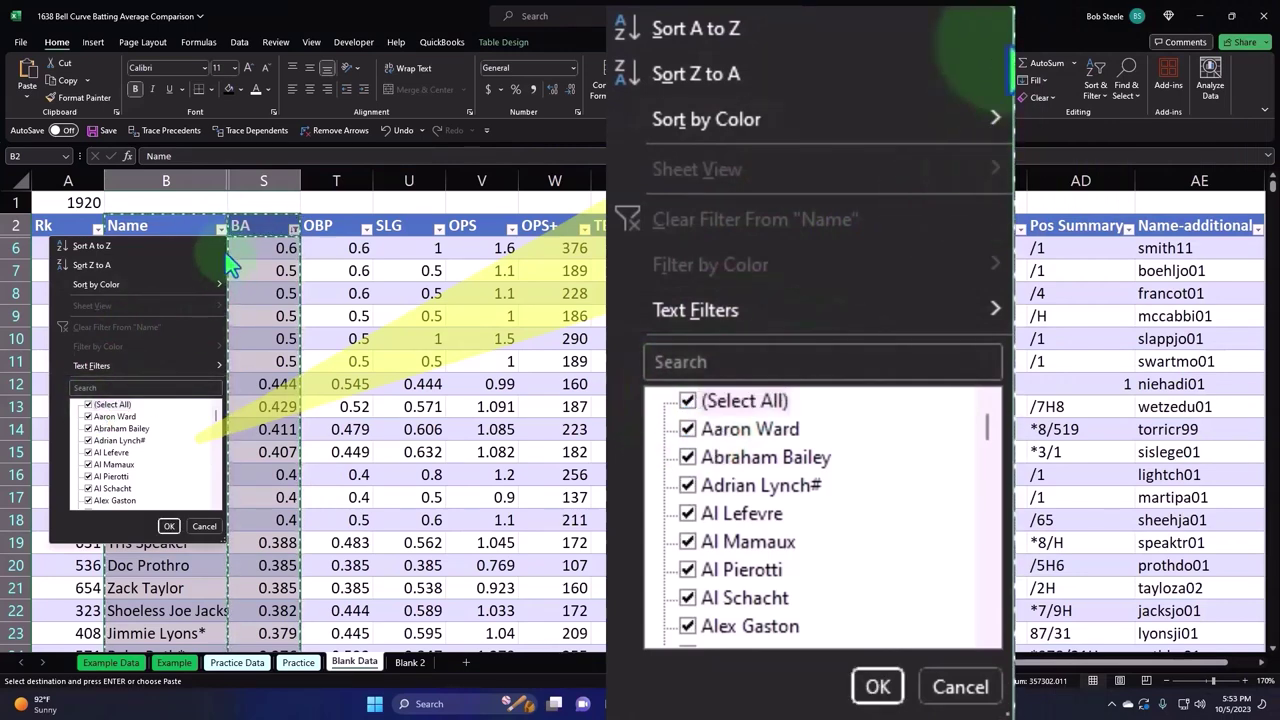
pyautogui.click(294, 230)
pyautogui.click(294, 230)
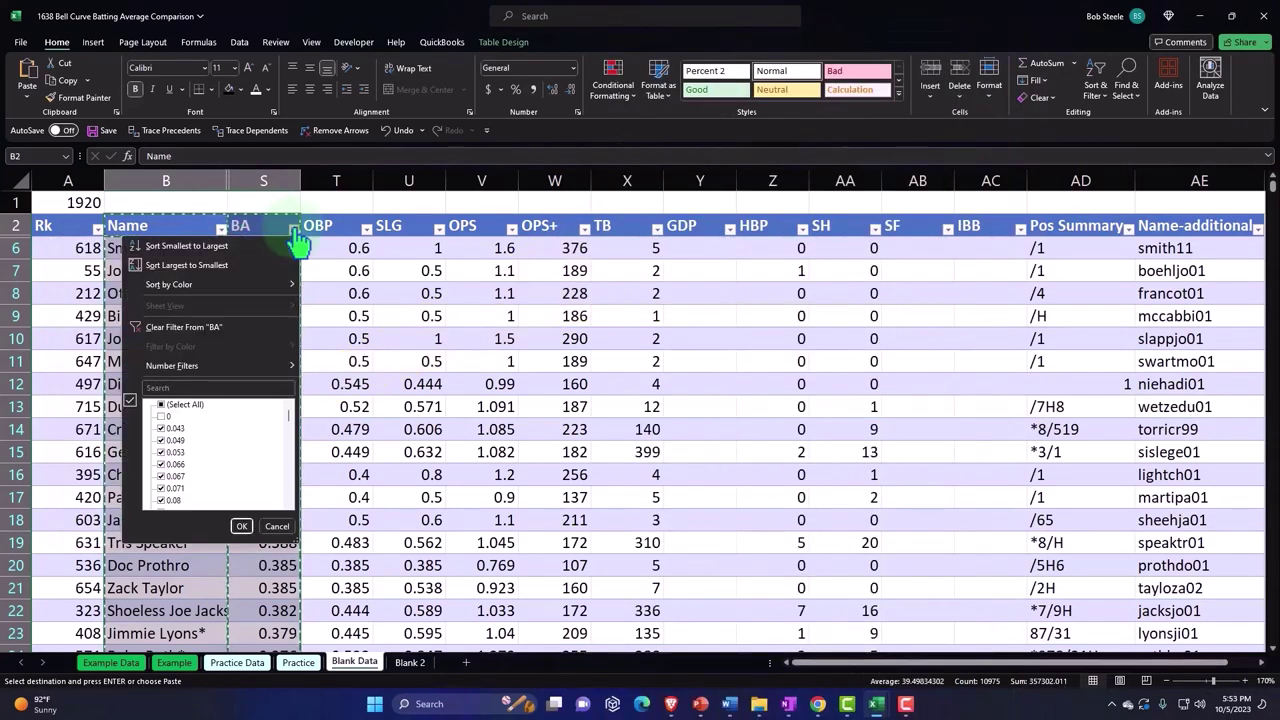
pyautogui.click(160, 327)
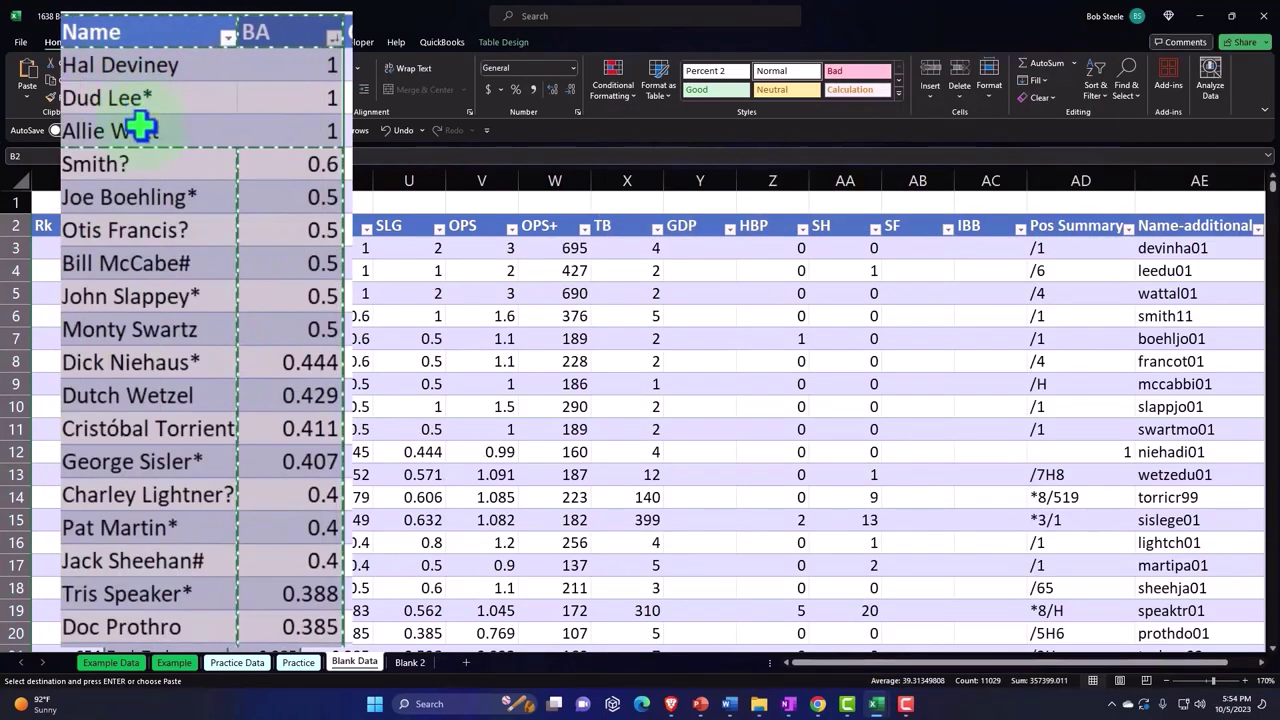
# Convert the Name/BA range on Blank 2 into a table with headers.
pyautogui.click(408, 662)
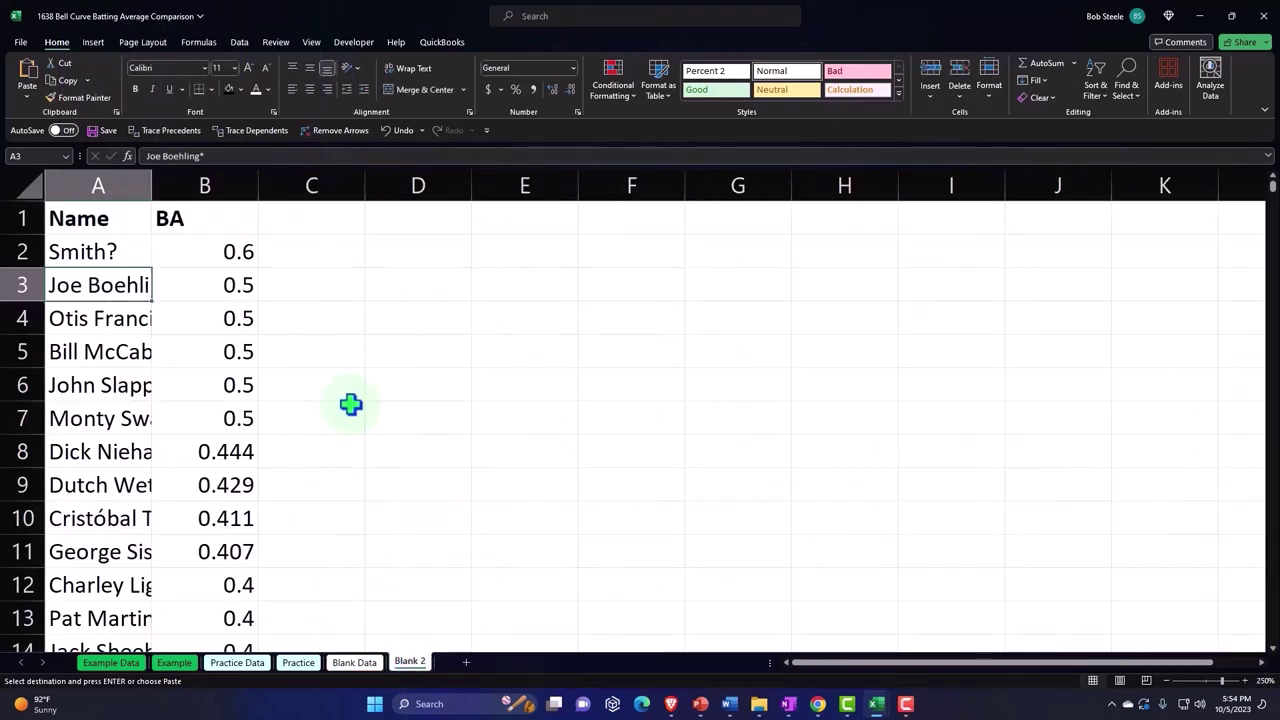
pyautogui.click(94, 44)
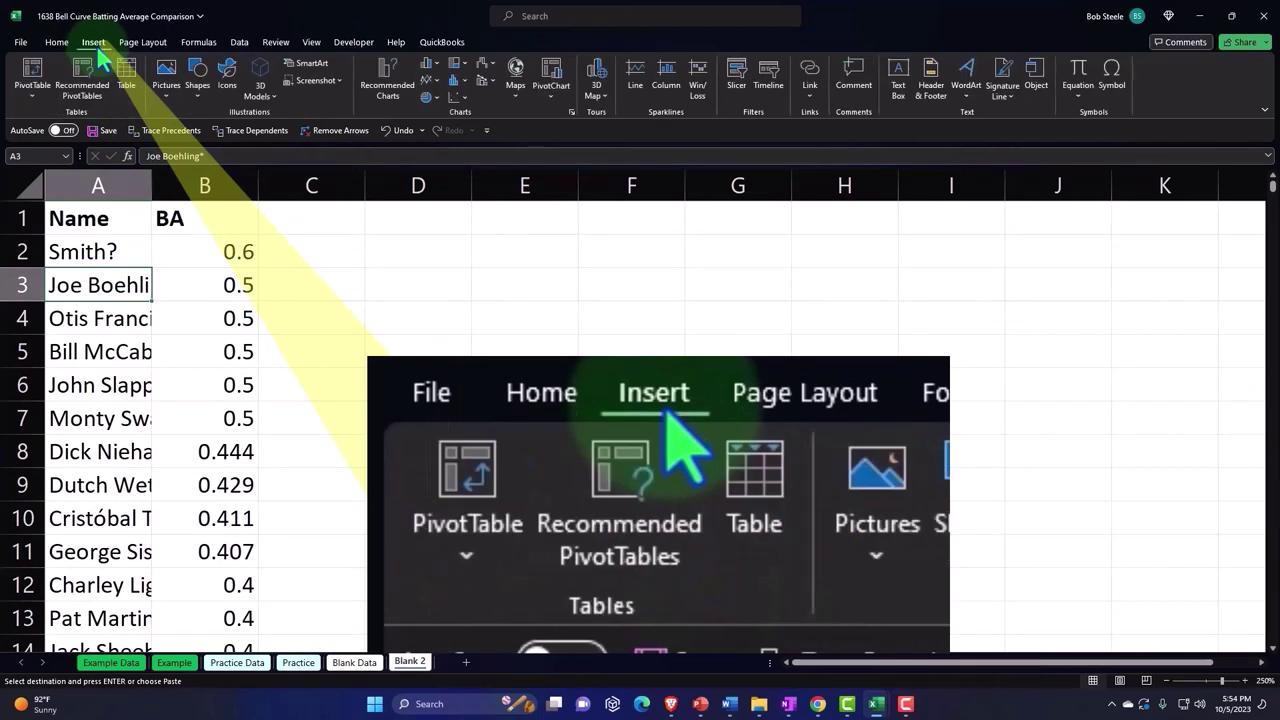
pyautogui.click(124, 72)
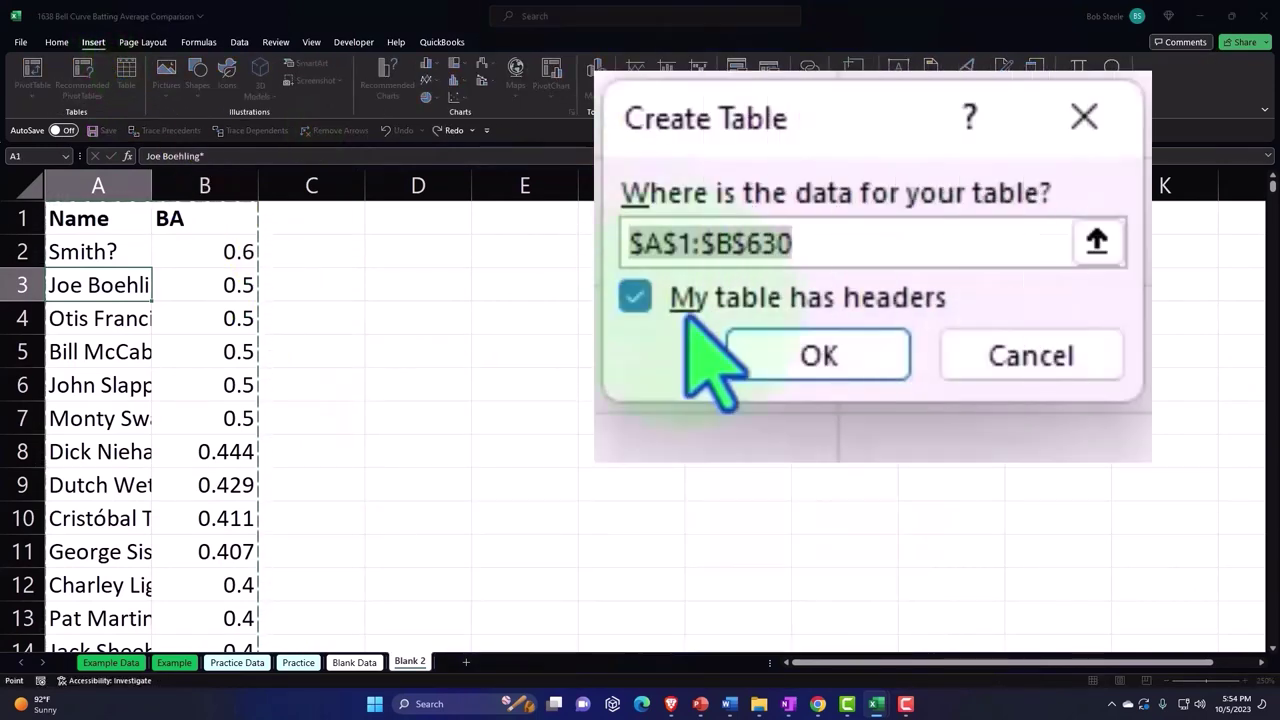
pyautogui.click(760, 358)
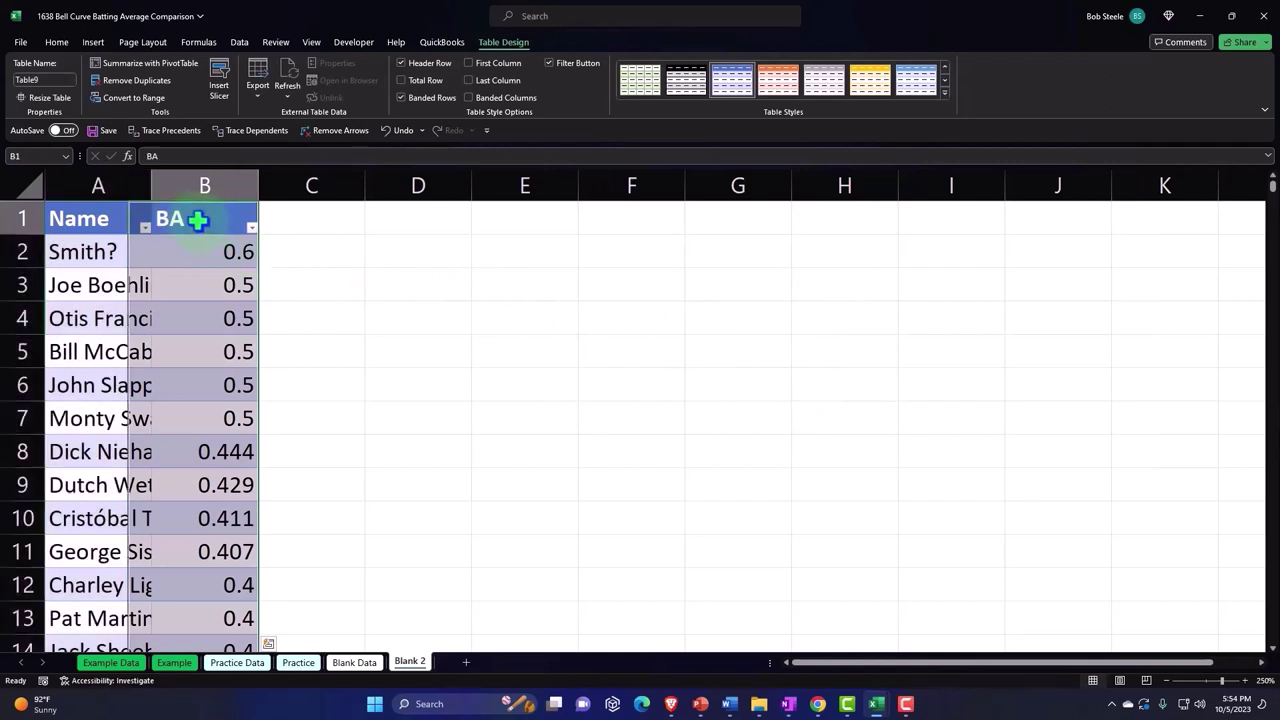
# Retitle the BA heading to 'BA 1920' and widen column A for full names.
pyautogui.doubleClick(203, 224)
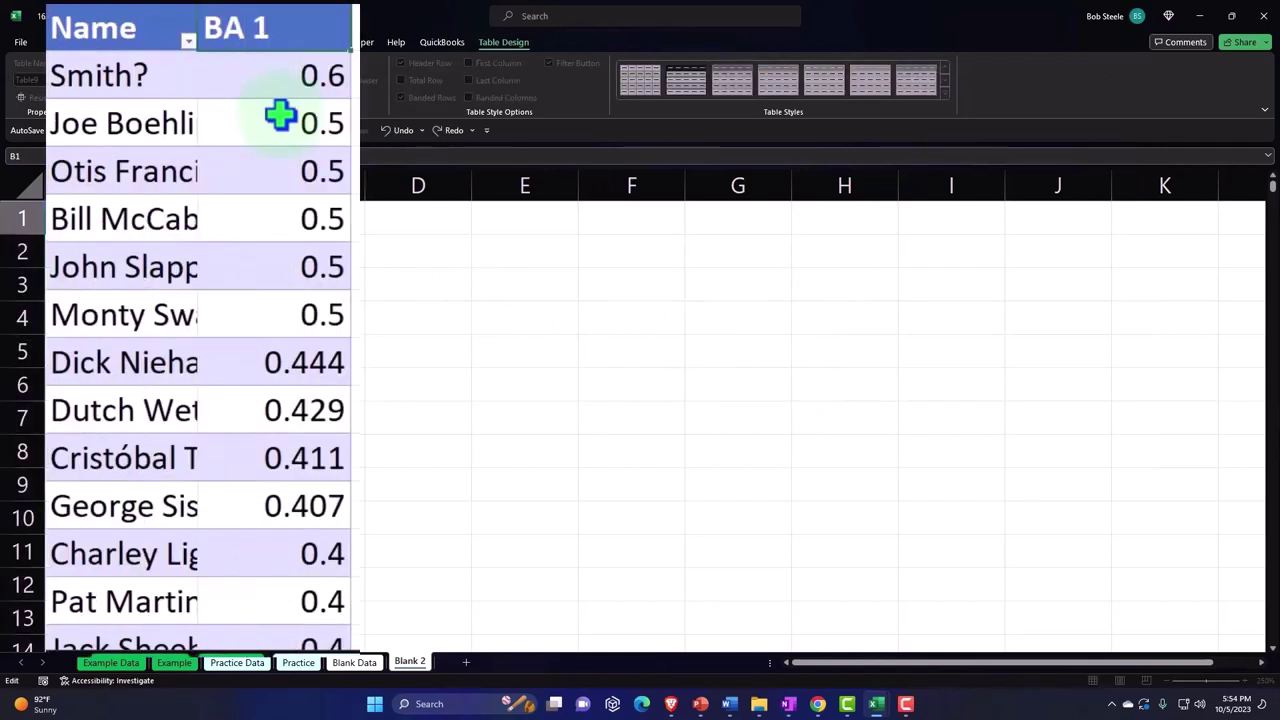
pyautogui.press('Return')
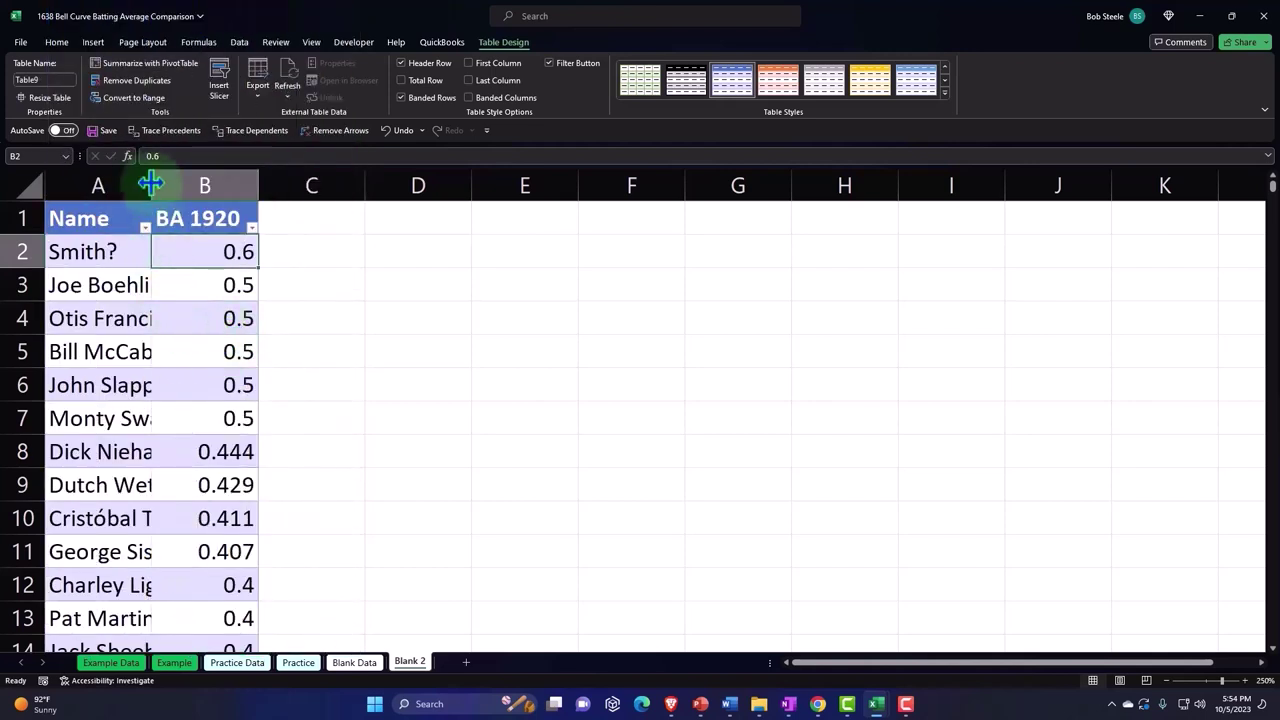
pyautogui.moveTo(151, 182); pyautogui.dragTo(198, 181)
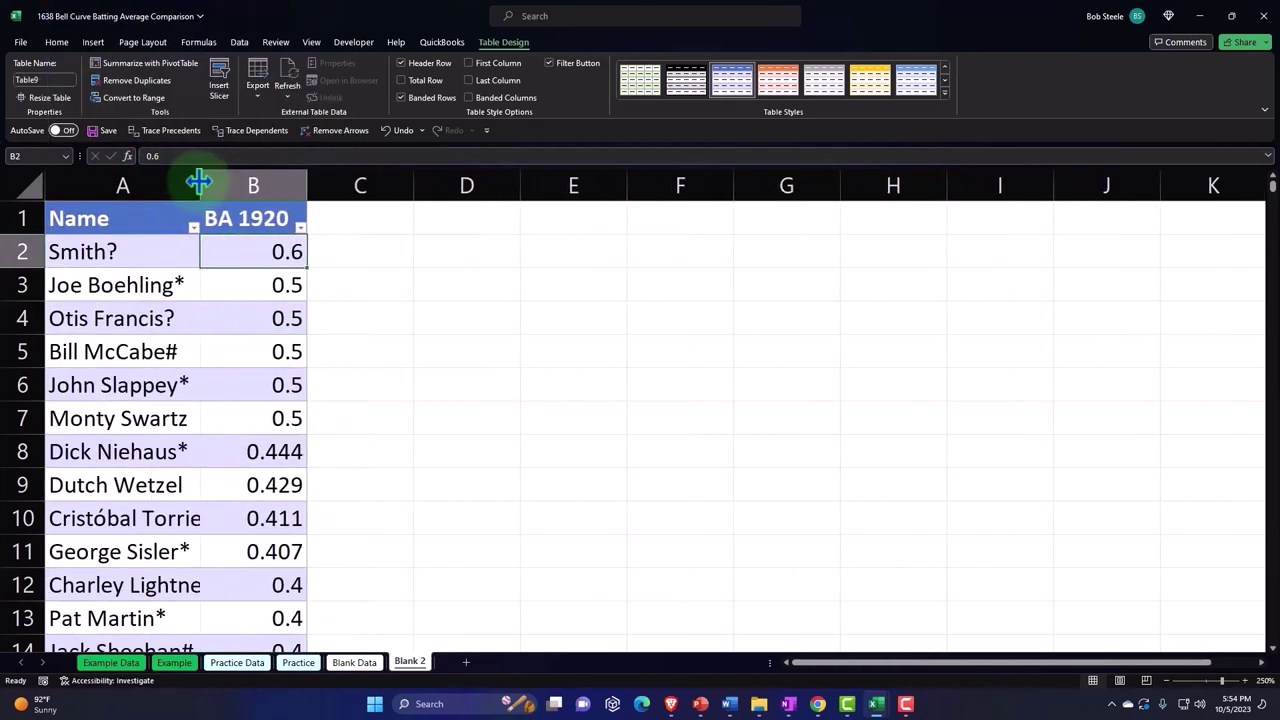
# Jump past the end of the 1920 name list on Blank Data and select the 2022 BA header.
pyautogui.click(356, 662)
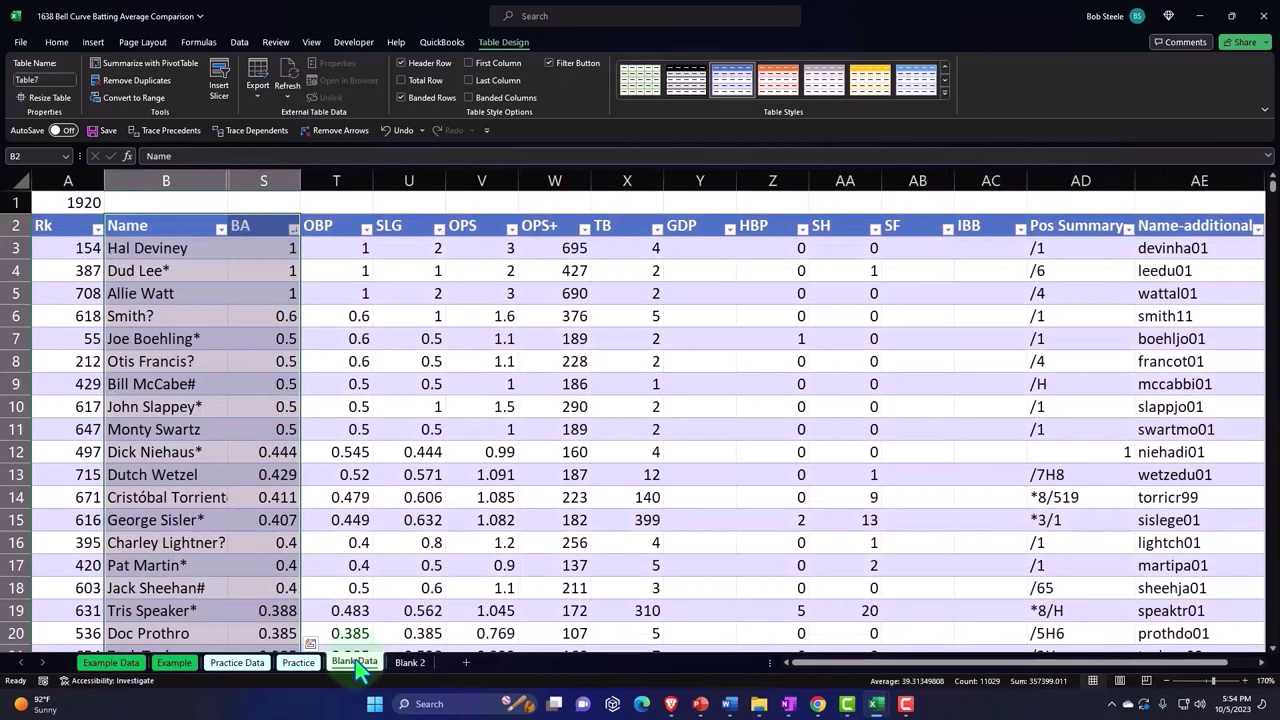
pyautogui.click(171, 294)
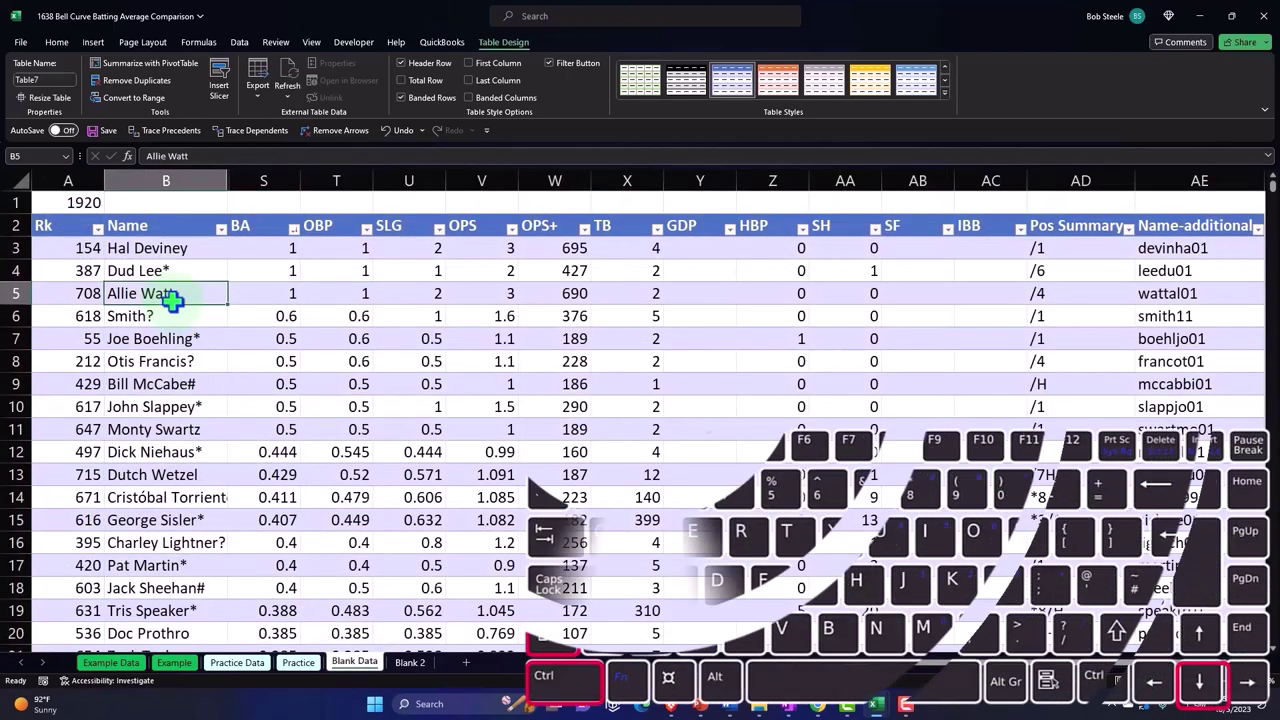
pyautogui.hotkey('ctrl', 'shift', 'Down')
pyautogui.scroll(-5, 171, 297)
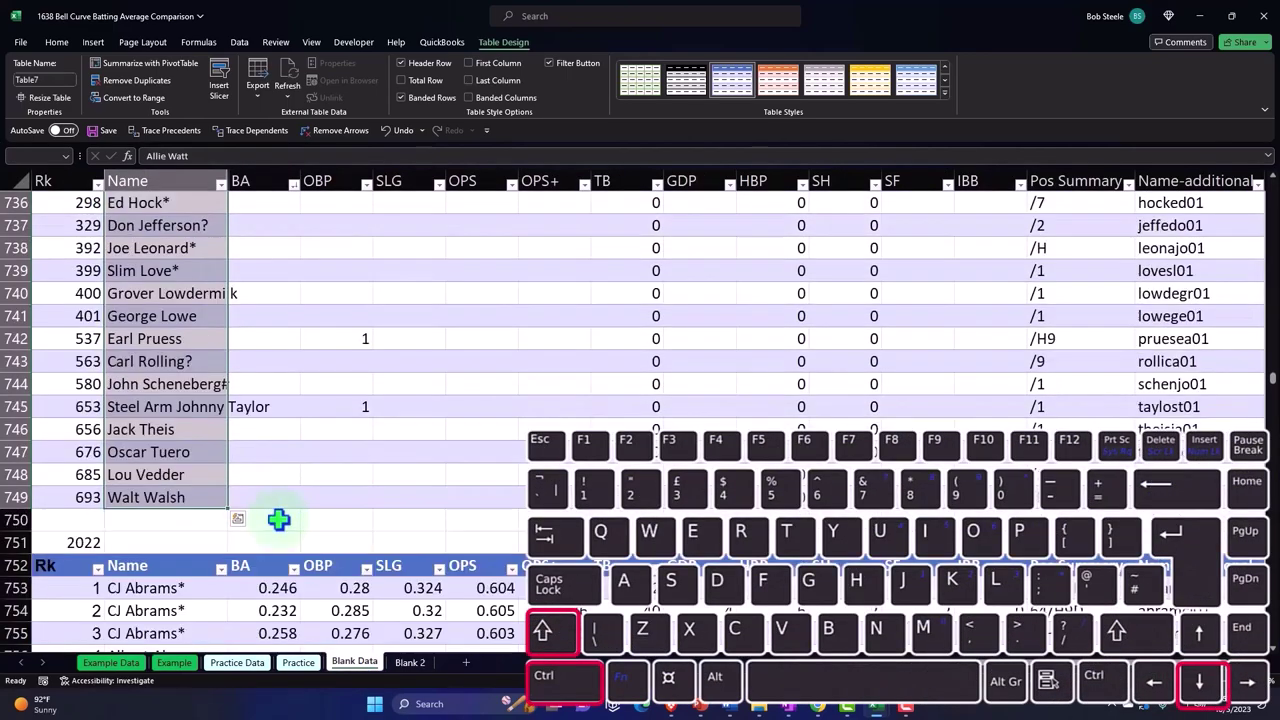
pyautogui.scroll(-1, 185, 405)
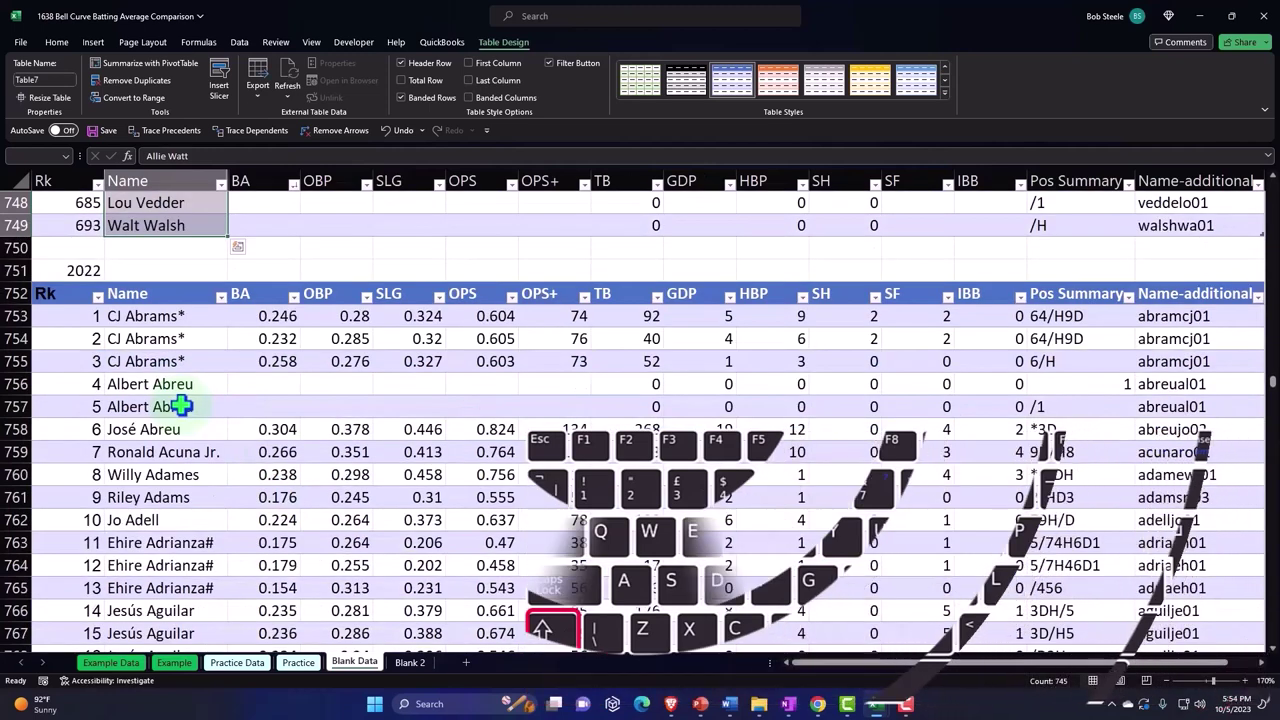
pyautogui.click(251, 293)
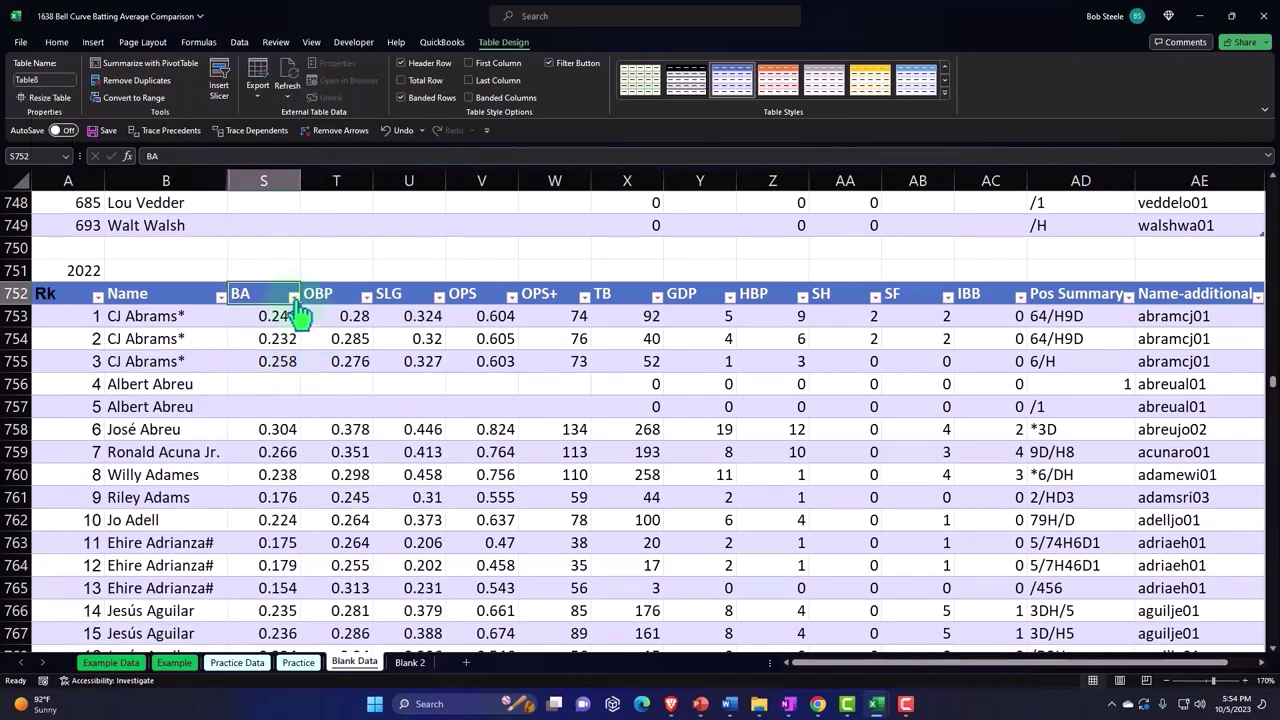
# Filter the 2022 BA column to exclude 0, 0.04, 0.05 and blank averages.
pyautogui.click(293, 299)
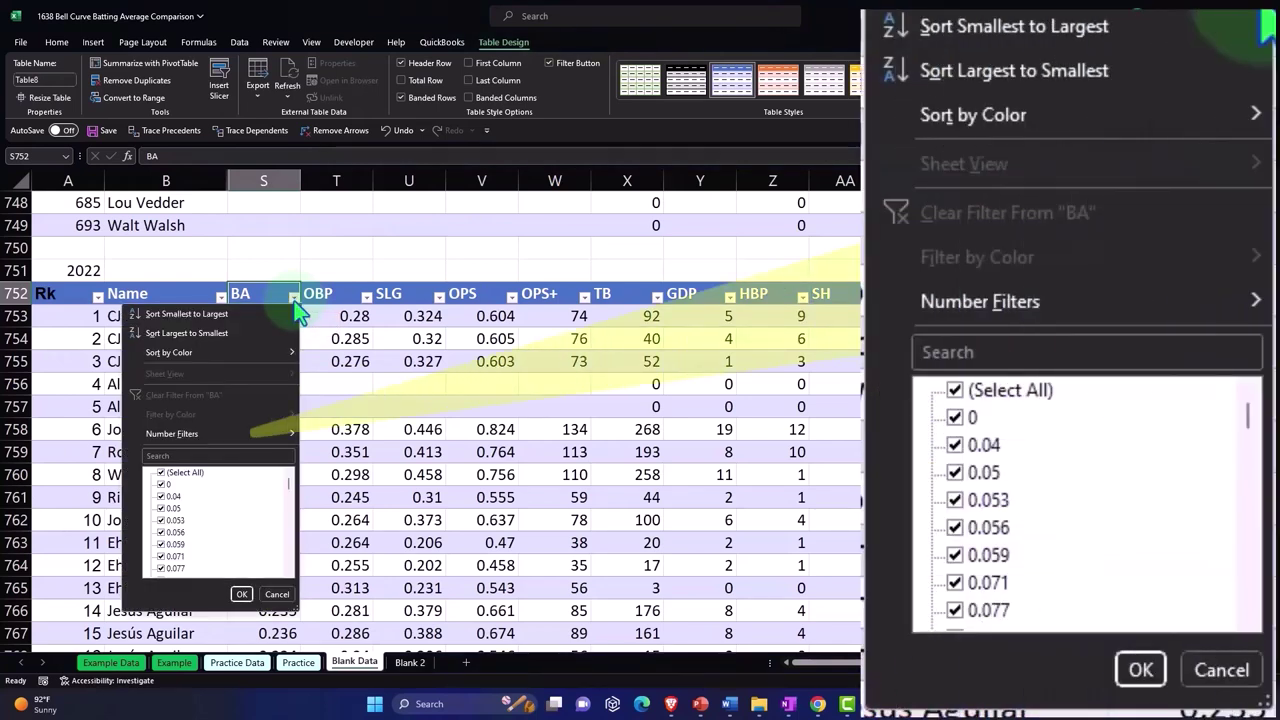
pyautogui.click(162, 484)
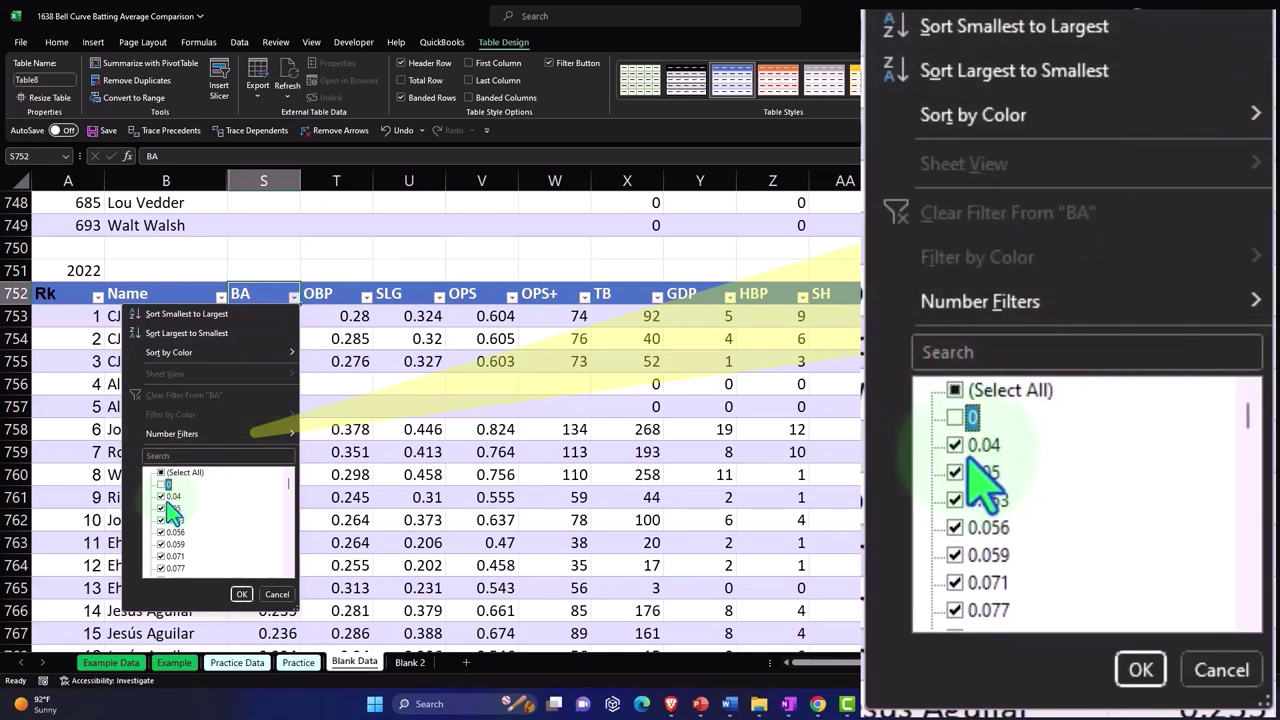
pyautogui.click(164, 496)
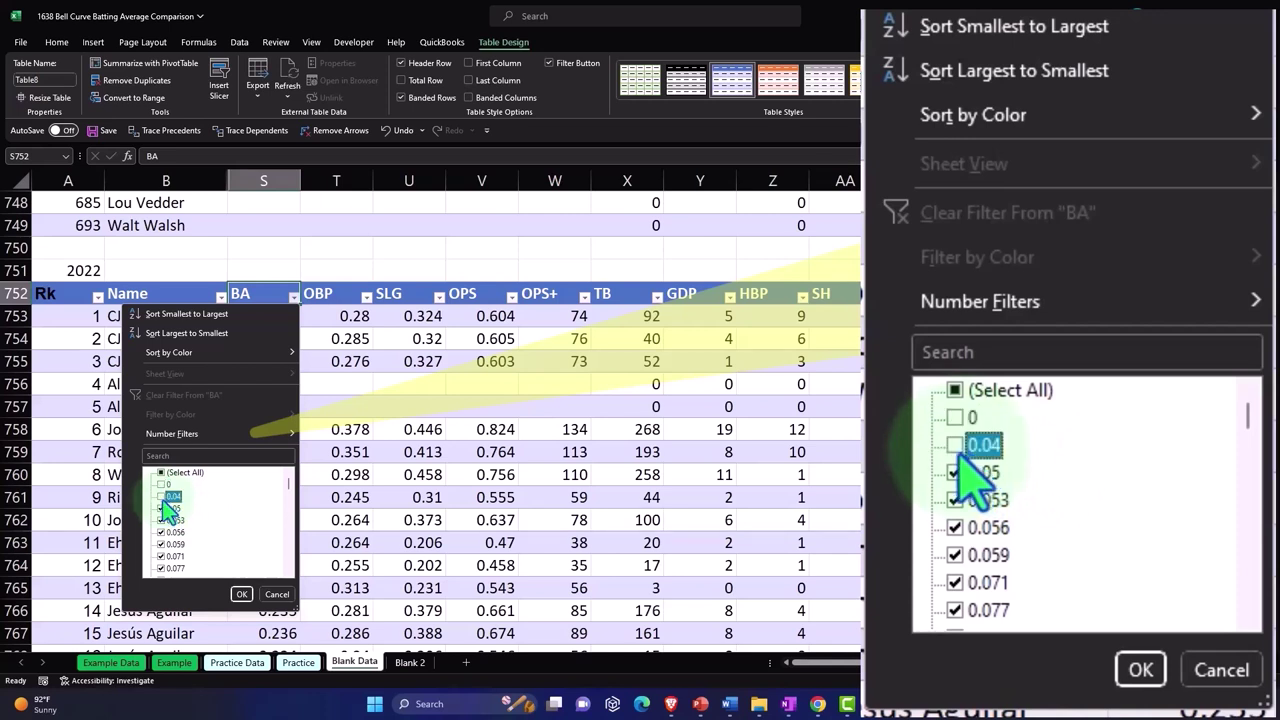
pyautogui.click(162, 509)
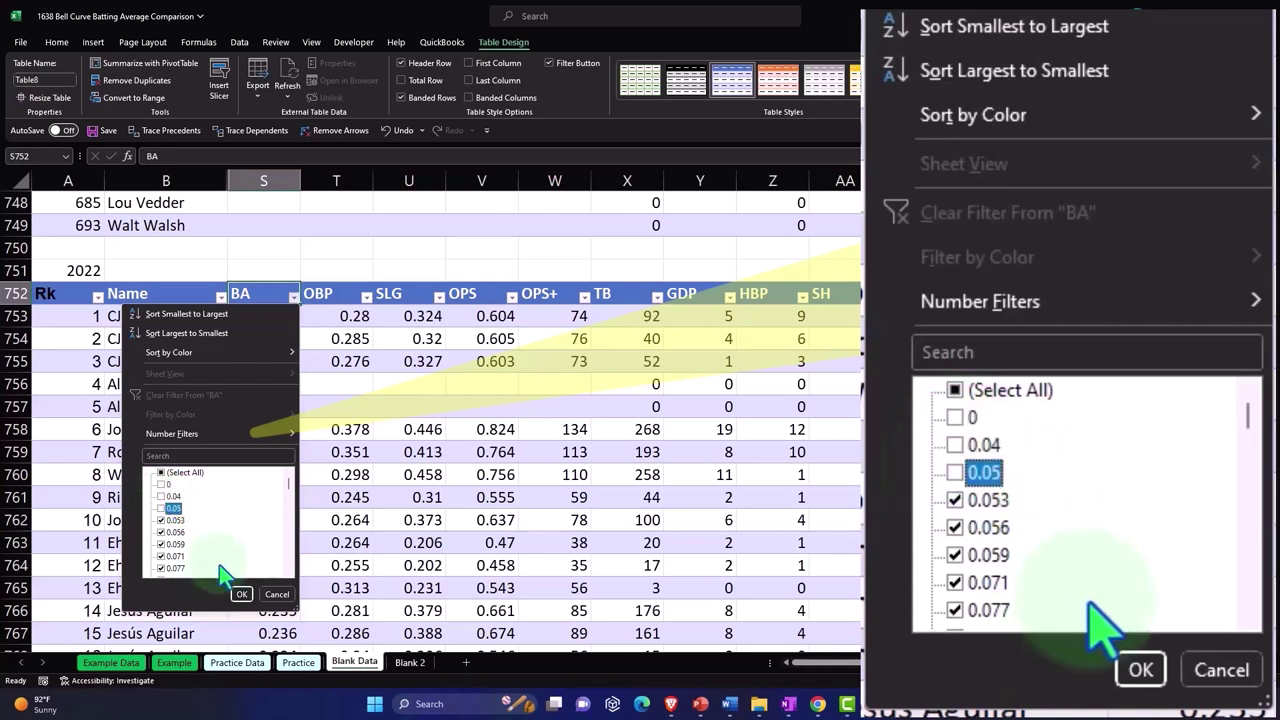
pyautogui.scroll(-5, 225, 553)
pyautogui.scroll(5, 225, 553)
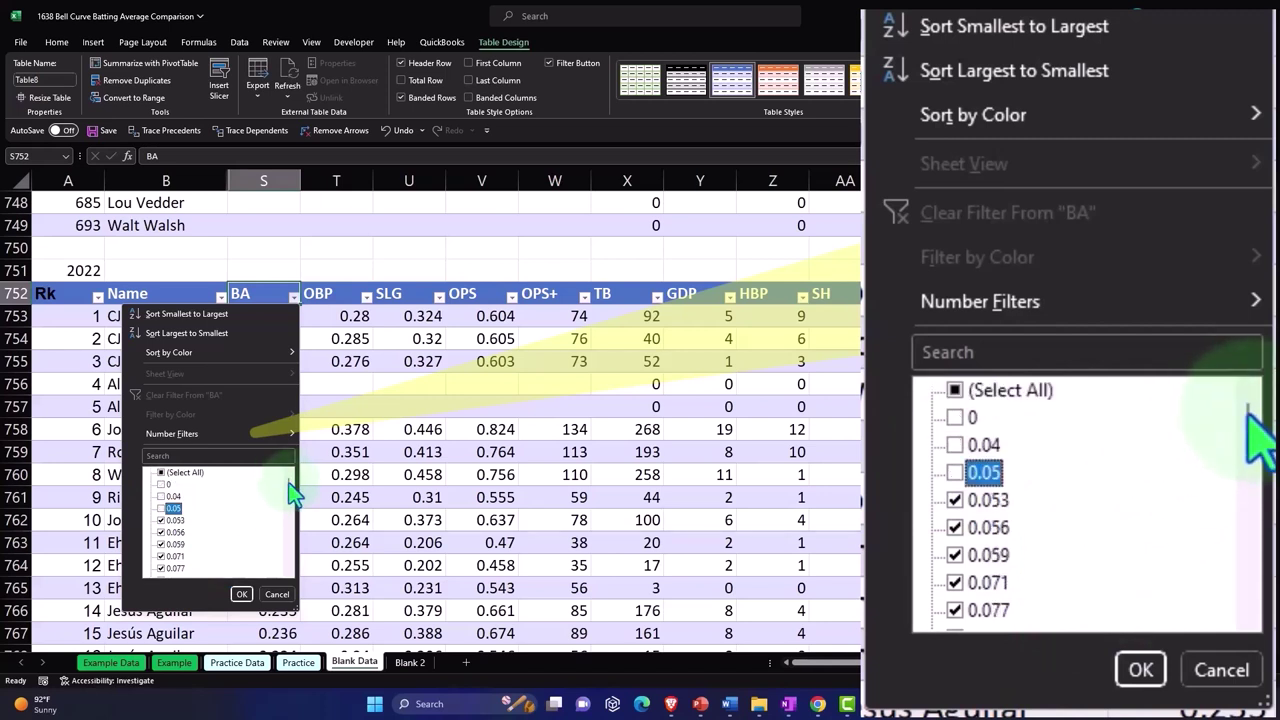
pyautogui.moveTo(290, 490); pyautogui.dragTo(292, 595)
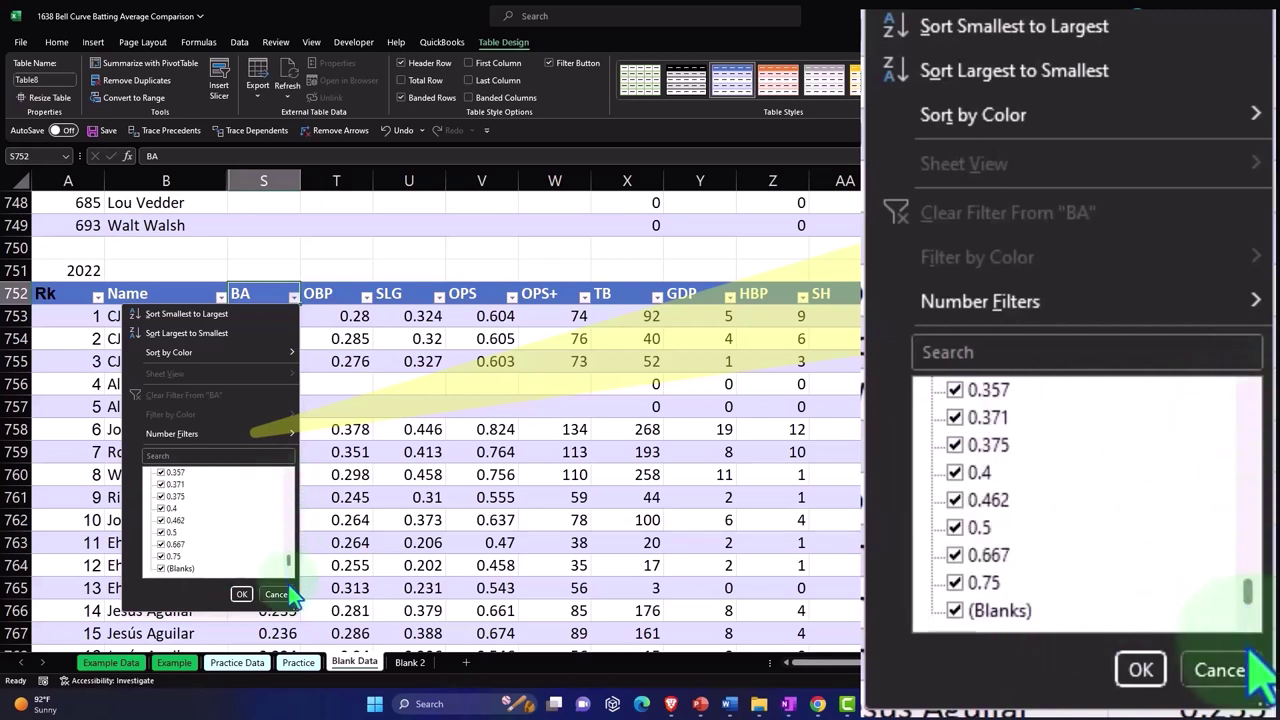
pyautogui.click(161, 569)
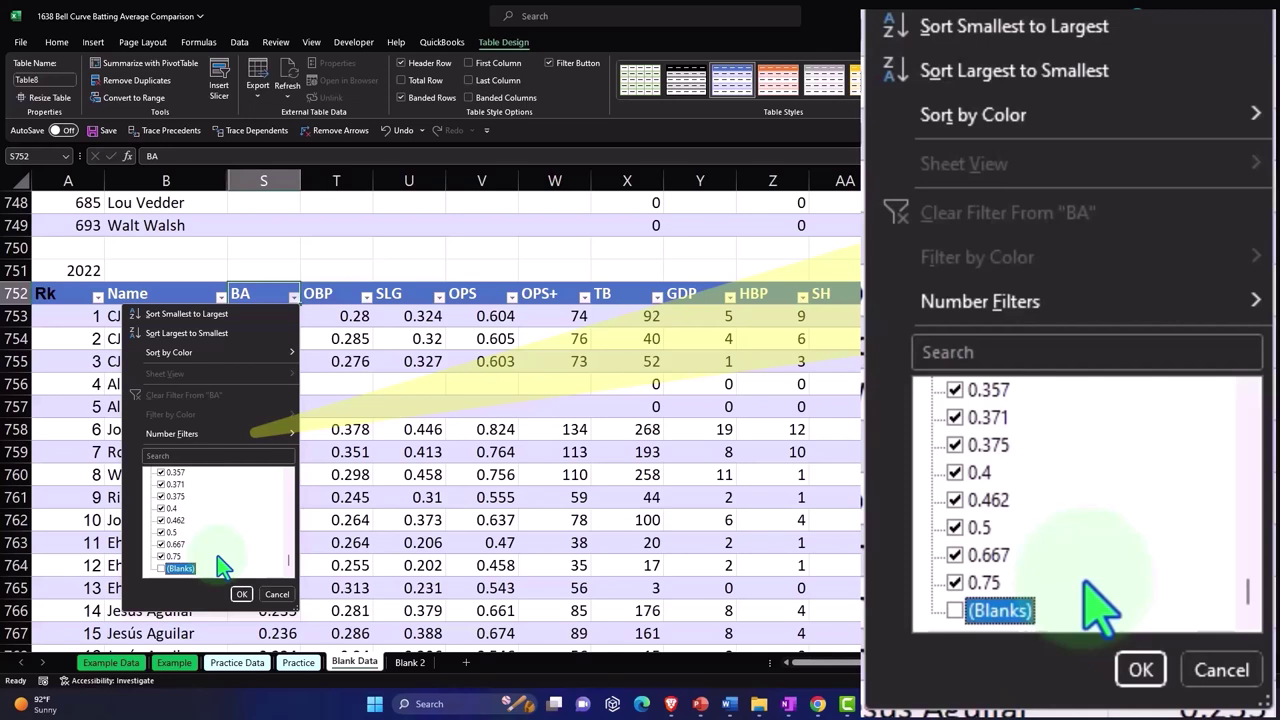
pyautogui.click(245, 594)
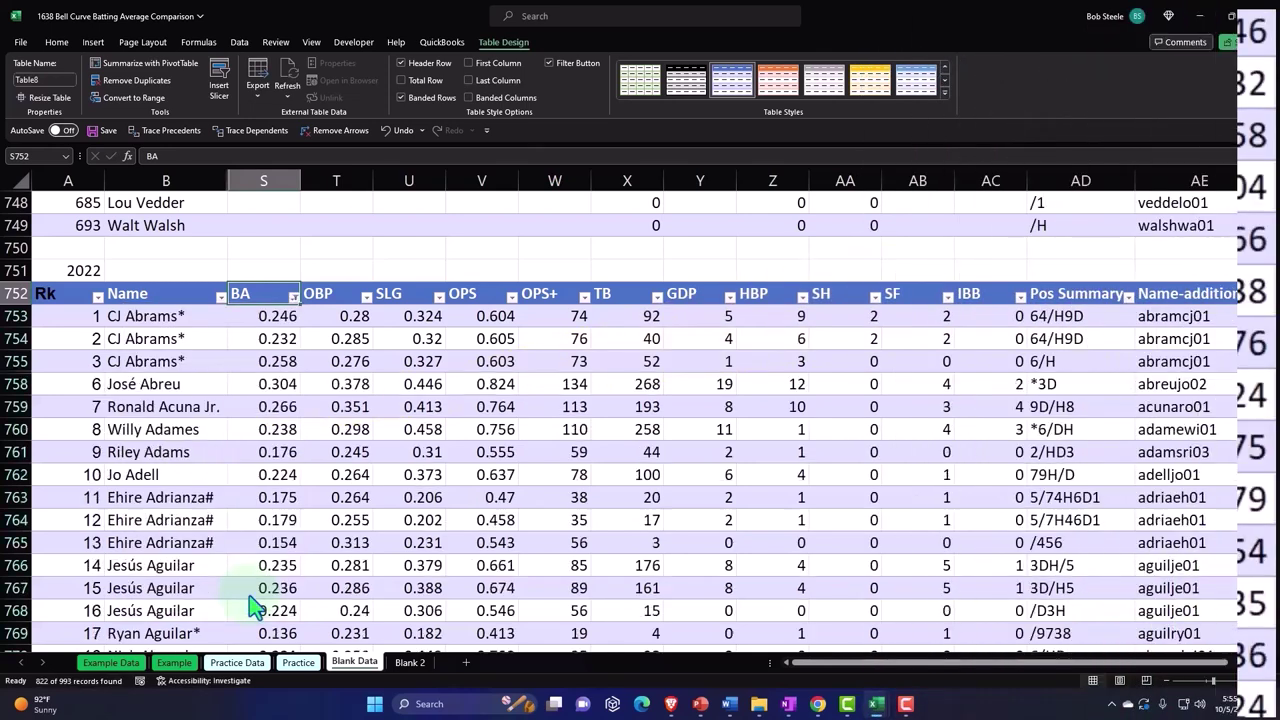
# Copy the filtered 2022 Name and BA columns and select cell D1 on Blank 2.
pyautogui.click(184, 293)
pyautogui.hotkey('shift', 'Right')
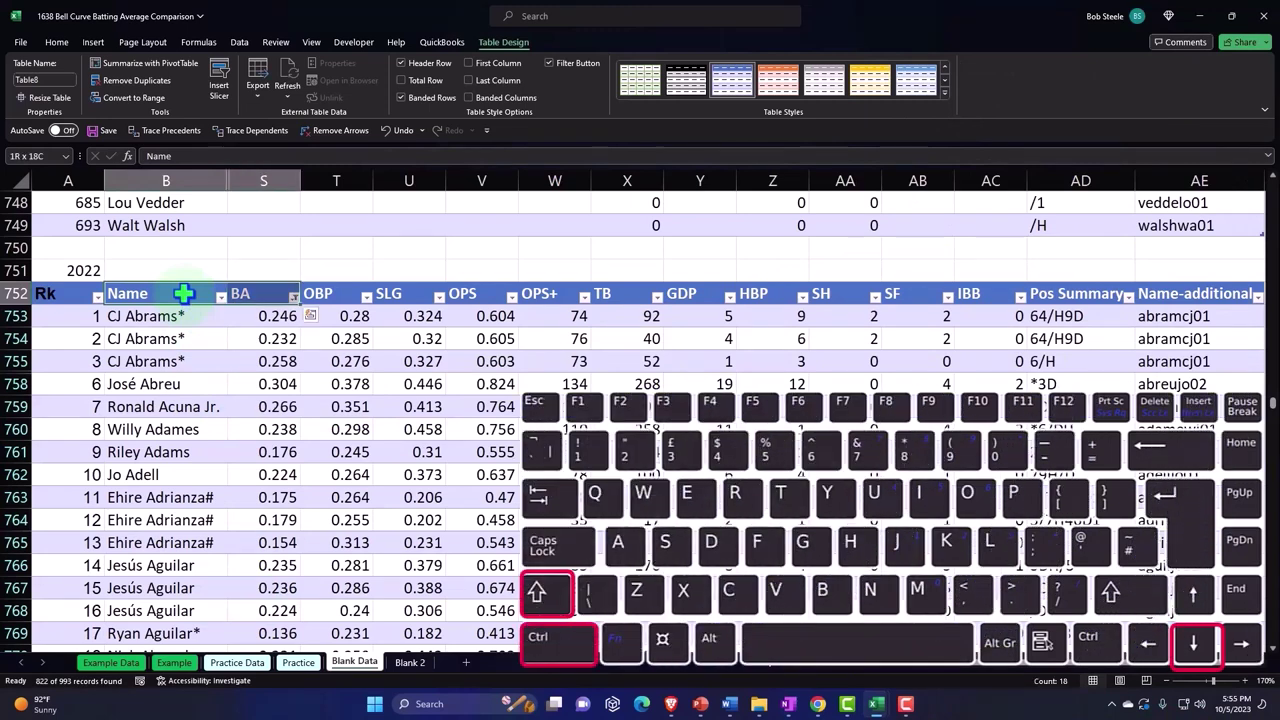
pyautogui.hotkey('ctrl', 'shift', 'Down')
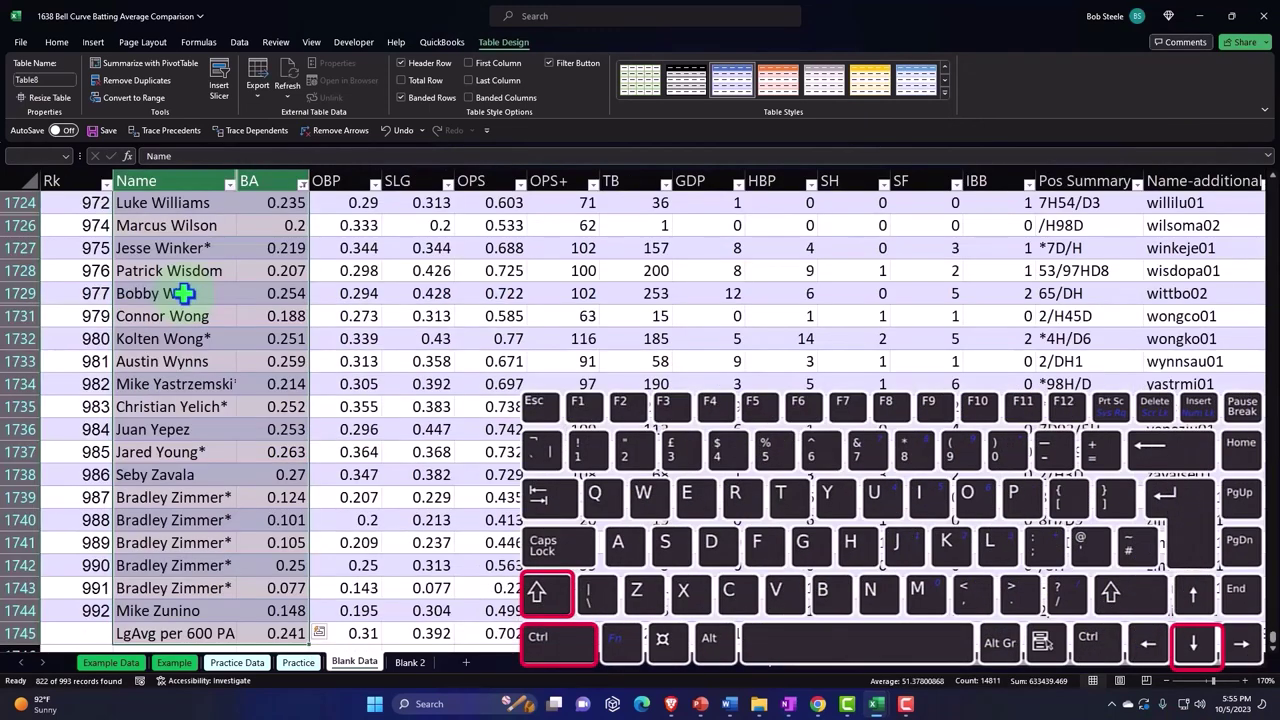
pyautogui.scroll(-1, 184, 293)
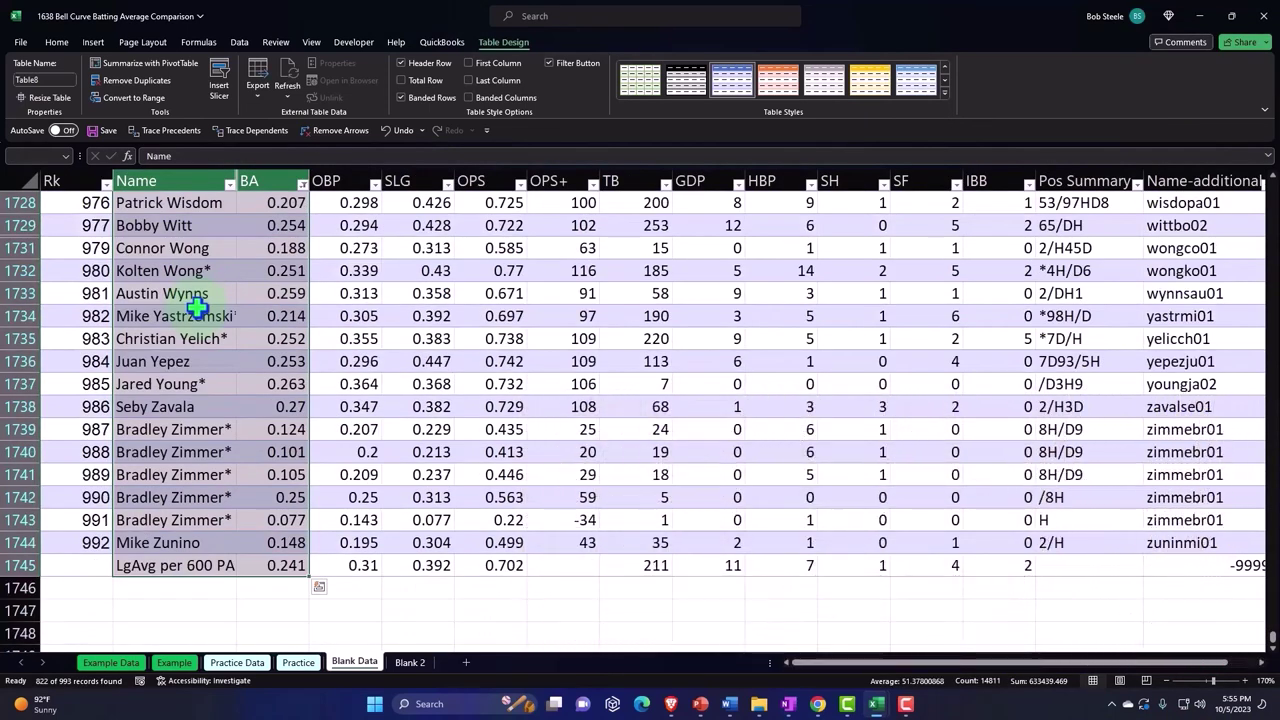
pyautogui.hotkey('ctrl', 'c')
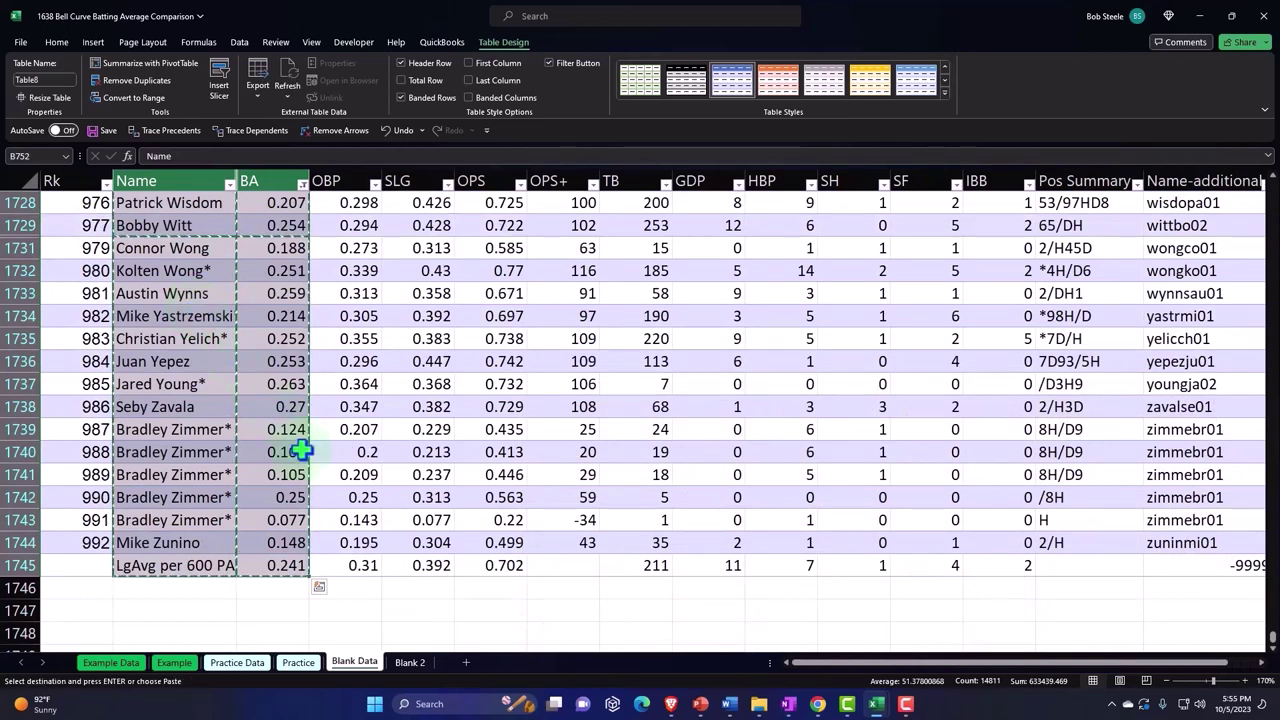
pyautogui.click(405, 660)
pyautogui.click(478, 214)
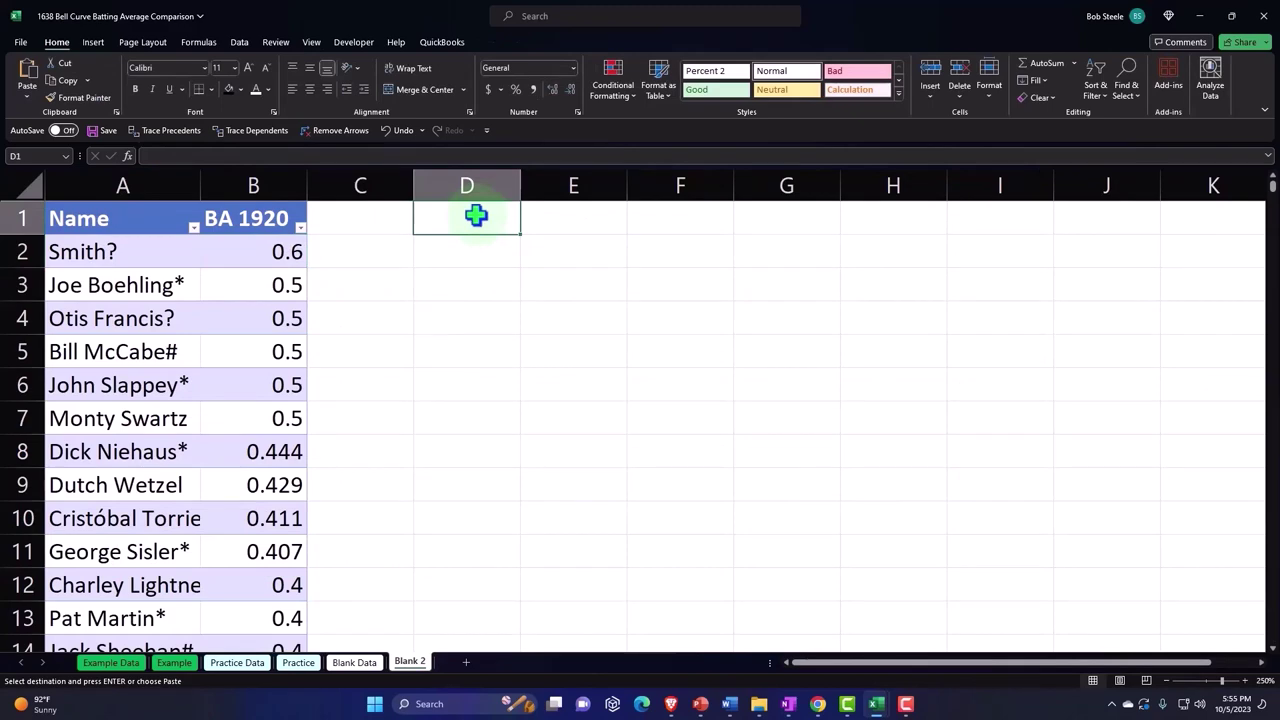
# Paste the 2022 Name and BA values into D1 and bold the D1:E1 headers.
pyautogui.rightClick(475, 214)
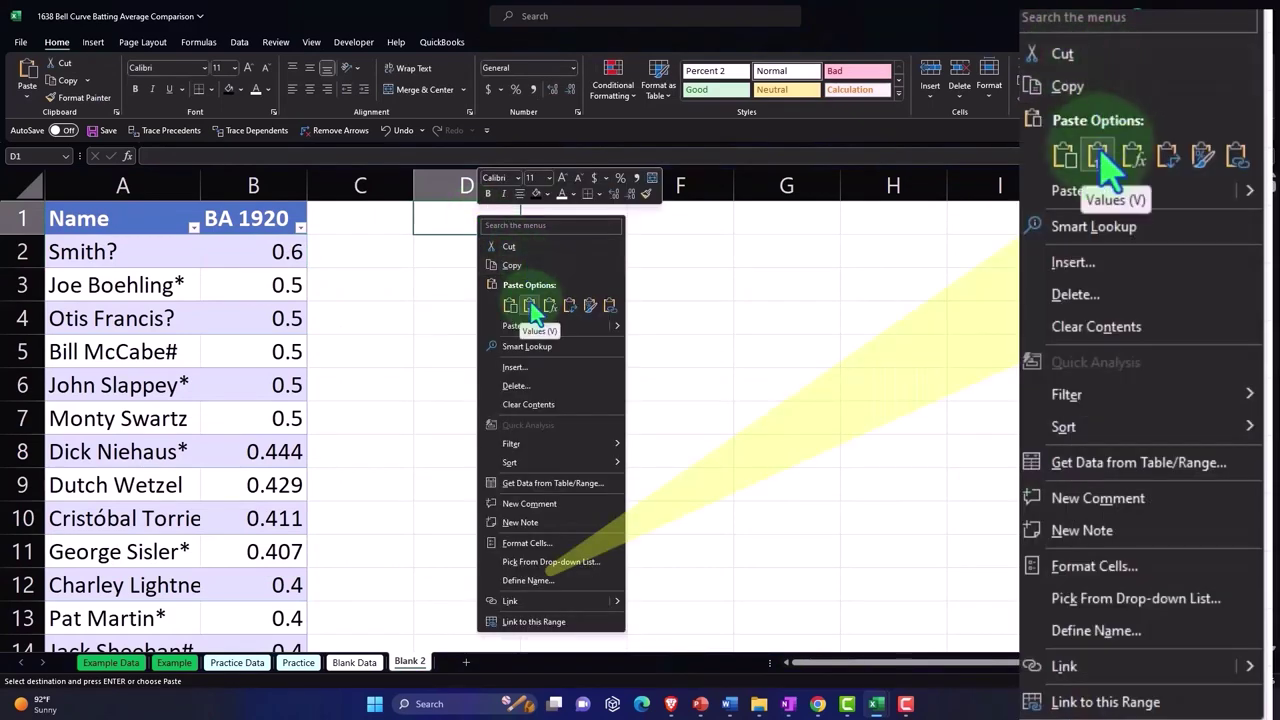
pyautogui.click(535, 313)
pyautogui.moveTo(488, 218); pyautogui.dragTo(536, 218)
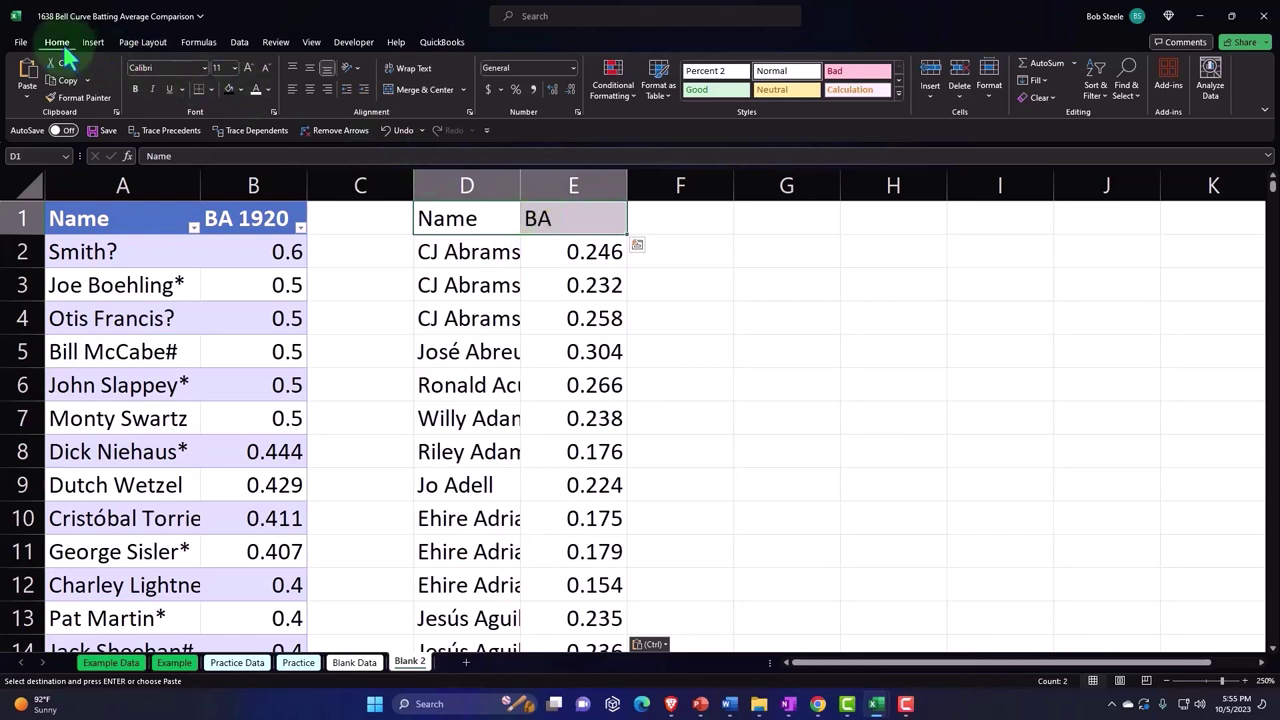
pyautogui.click(137, 89)
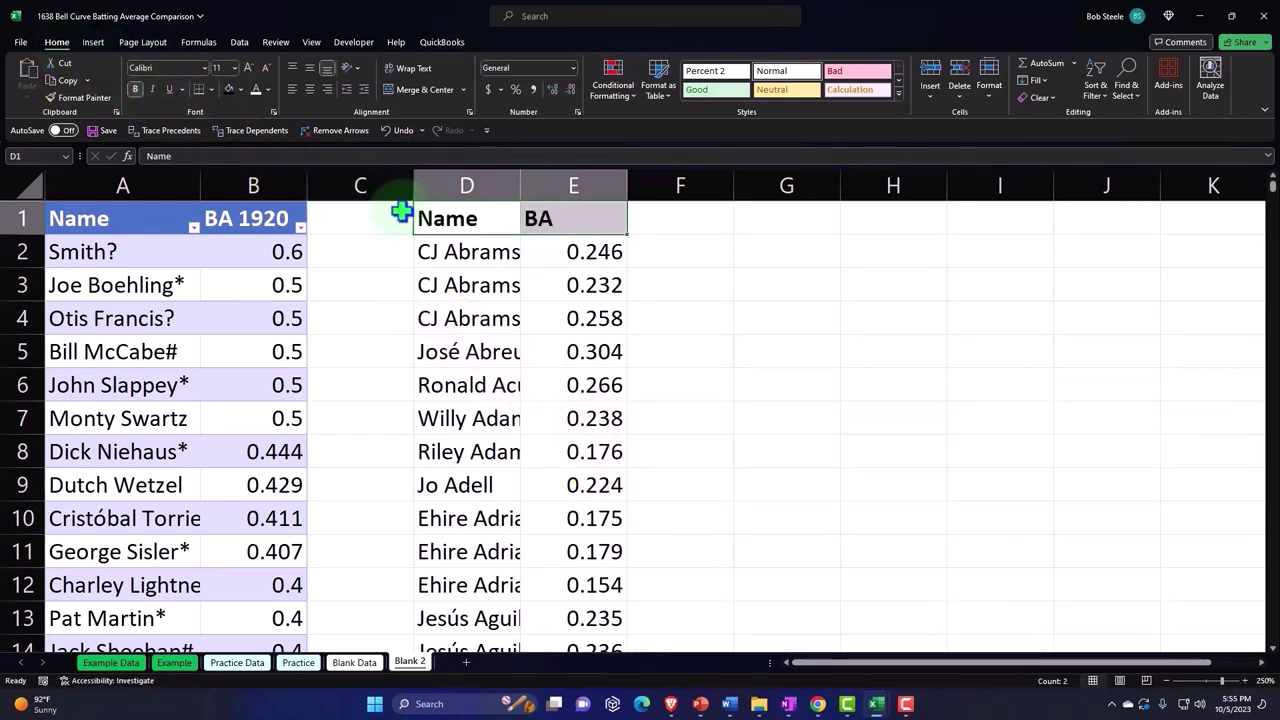
# Start creating a table from the pasted range D1:E823.
pyautogui.click(455, 247)
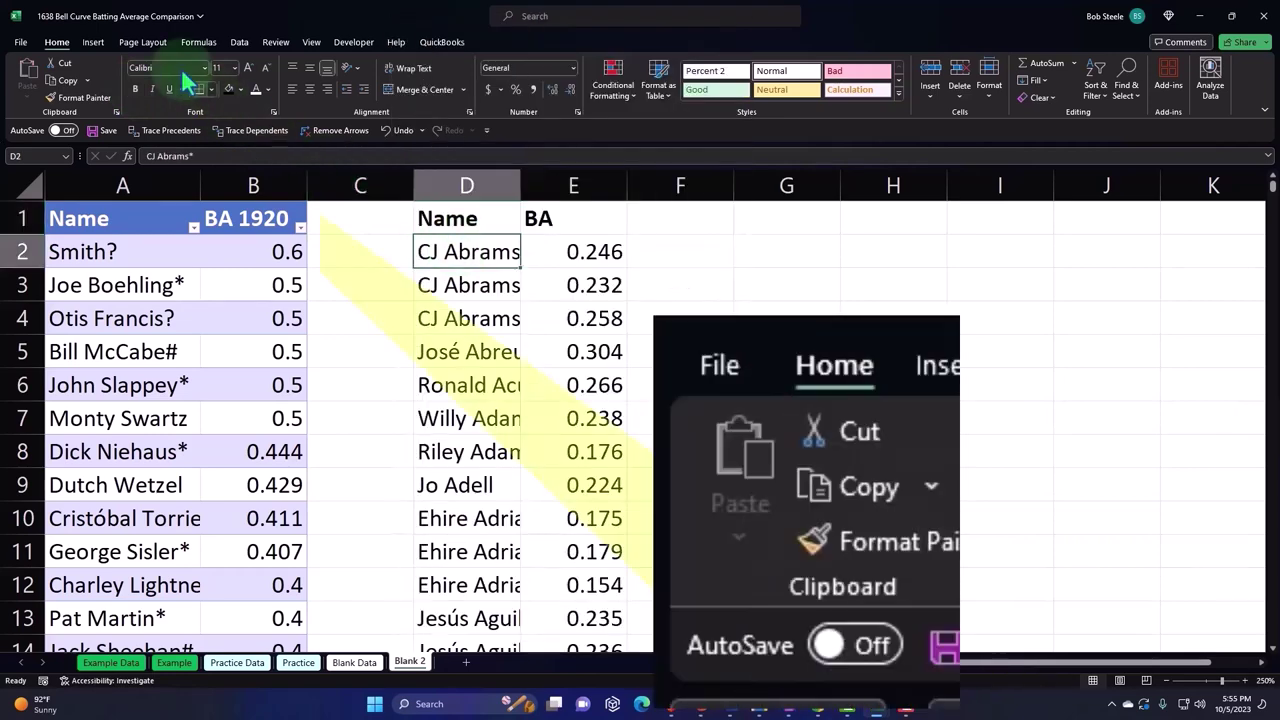
pyautogui.click(93, 42)
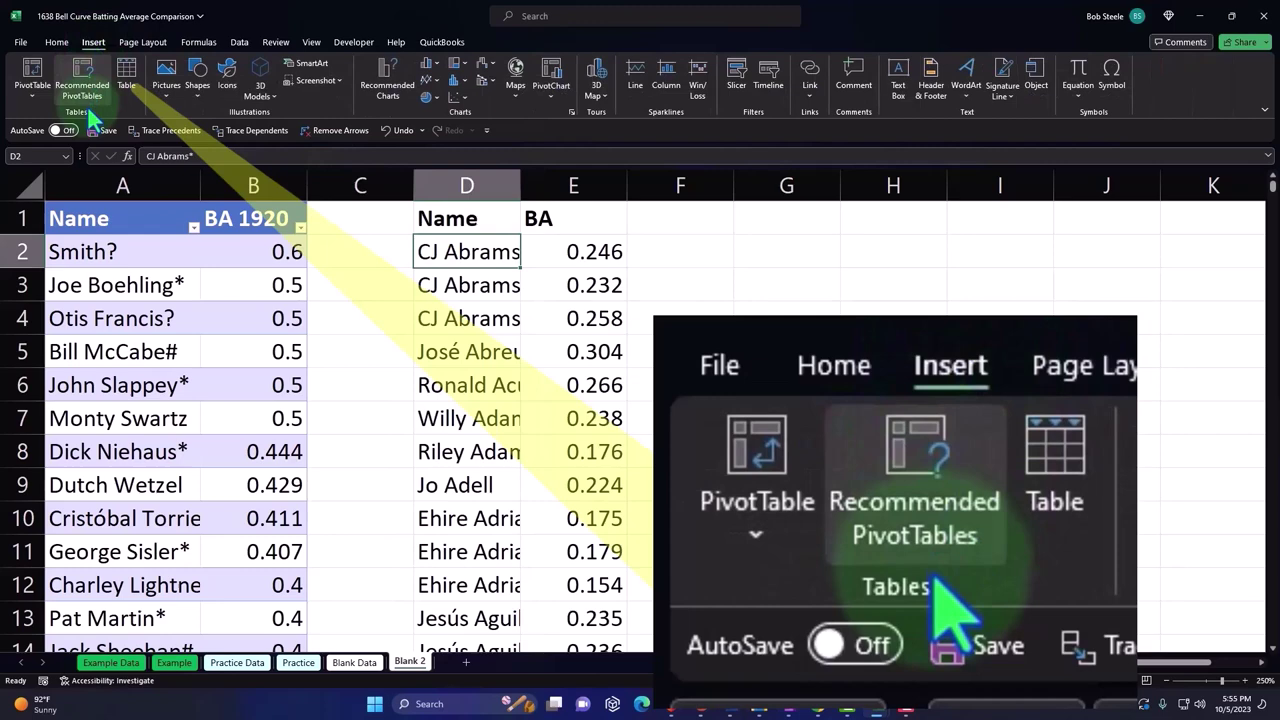
pyautogui.click(127, 76)
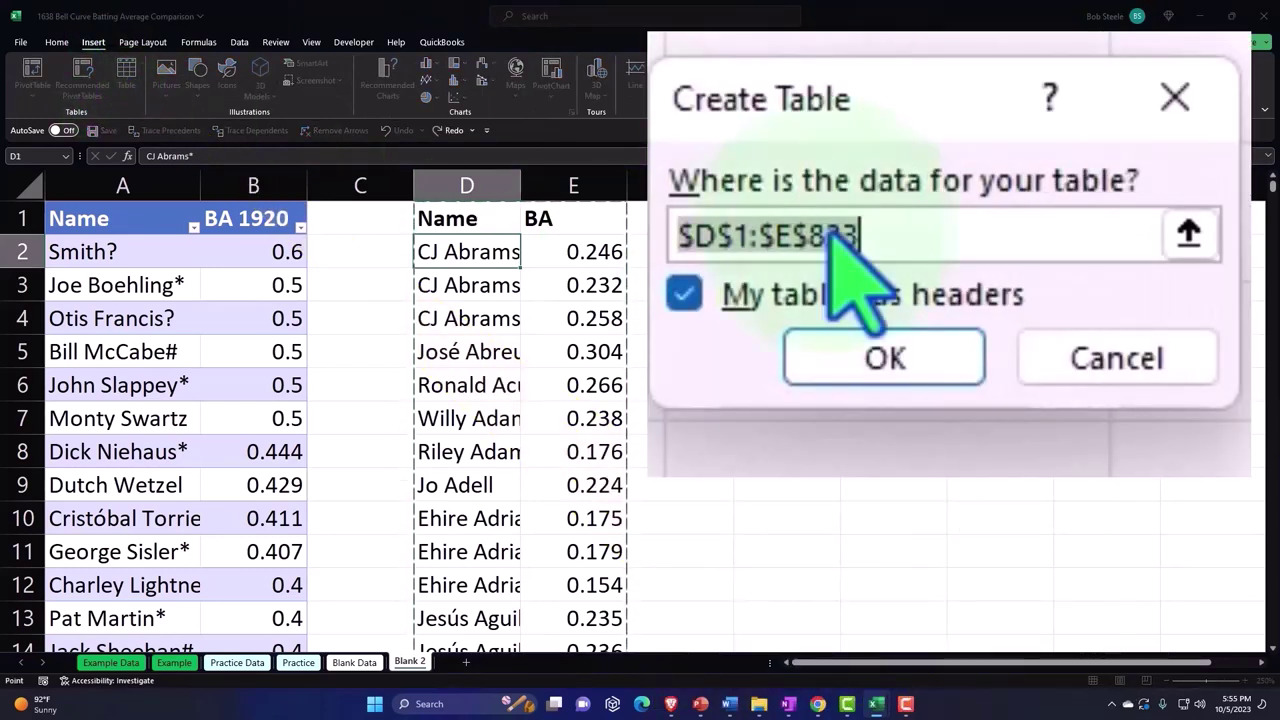